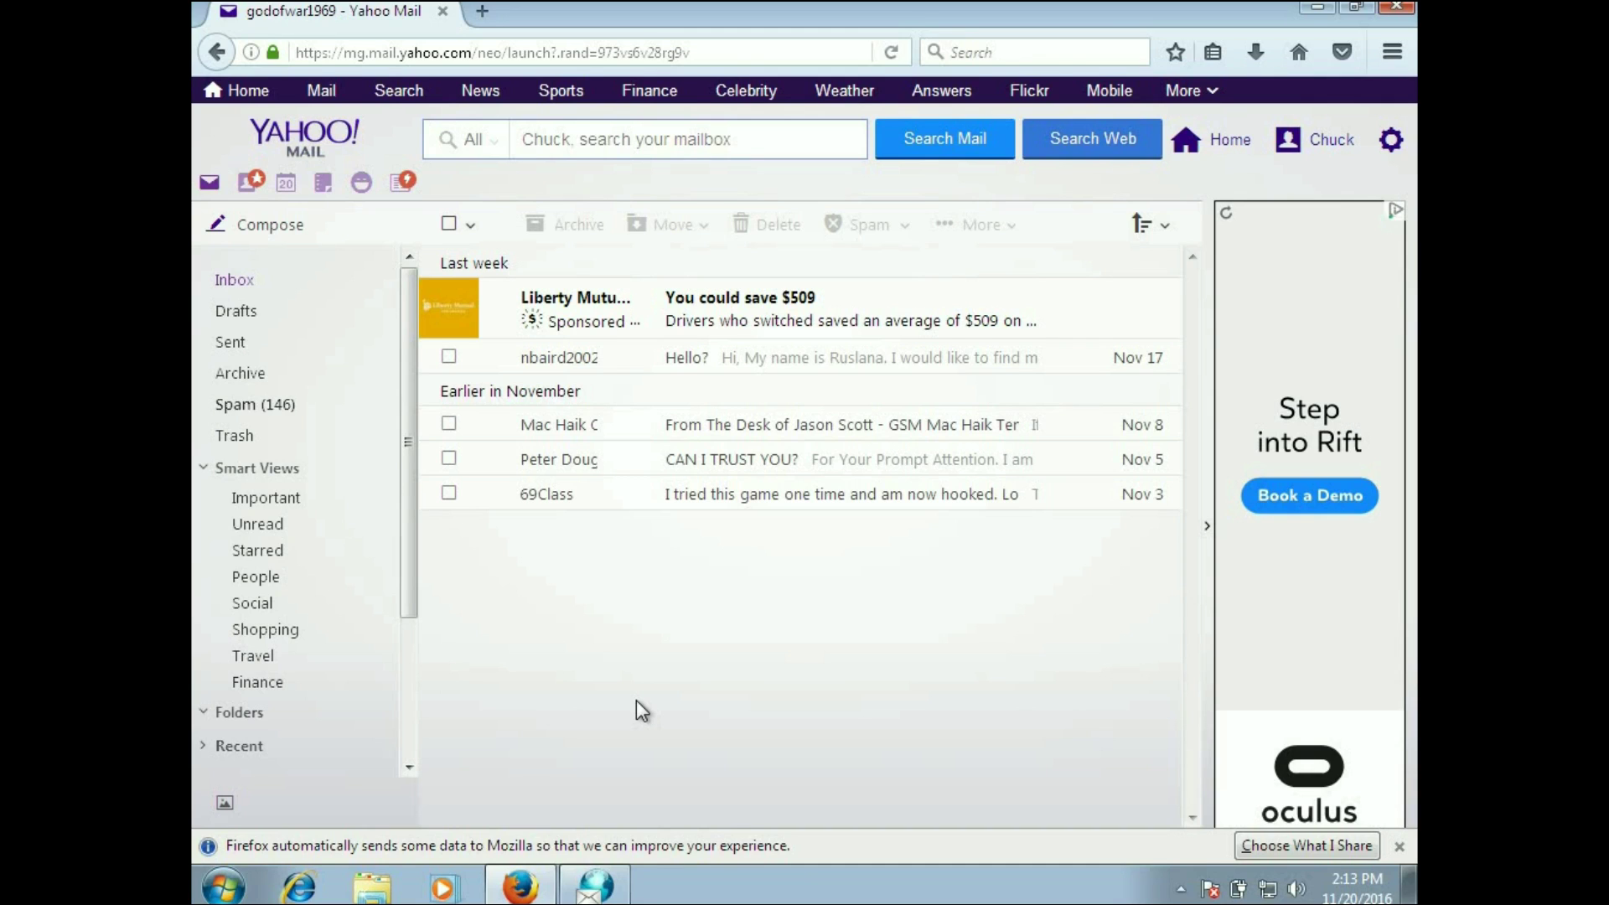
Step: Restore the eMailTrackerPro window, nudge it into place, and show its File tab options
click(605, 885)
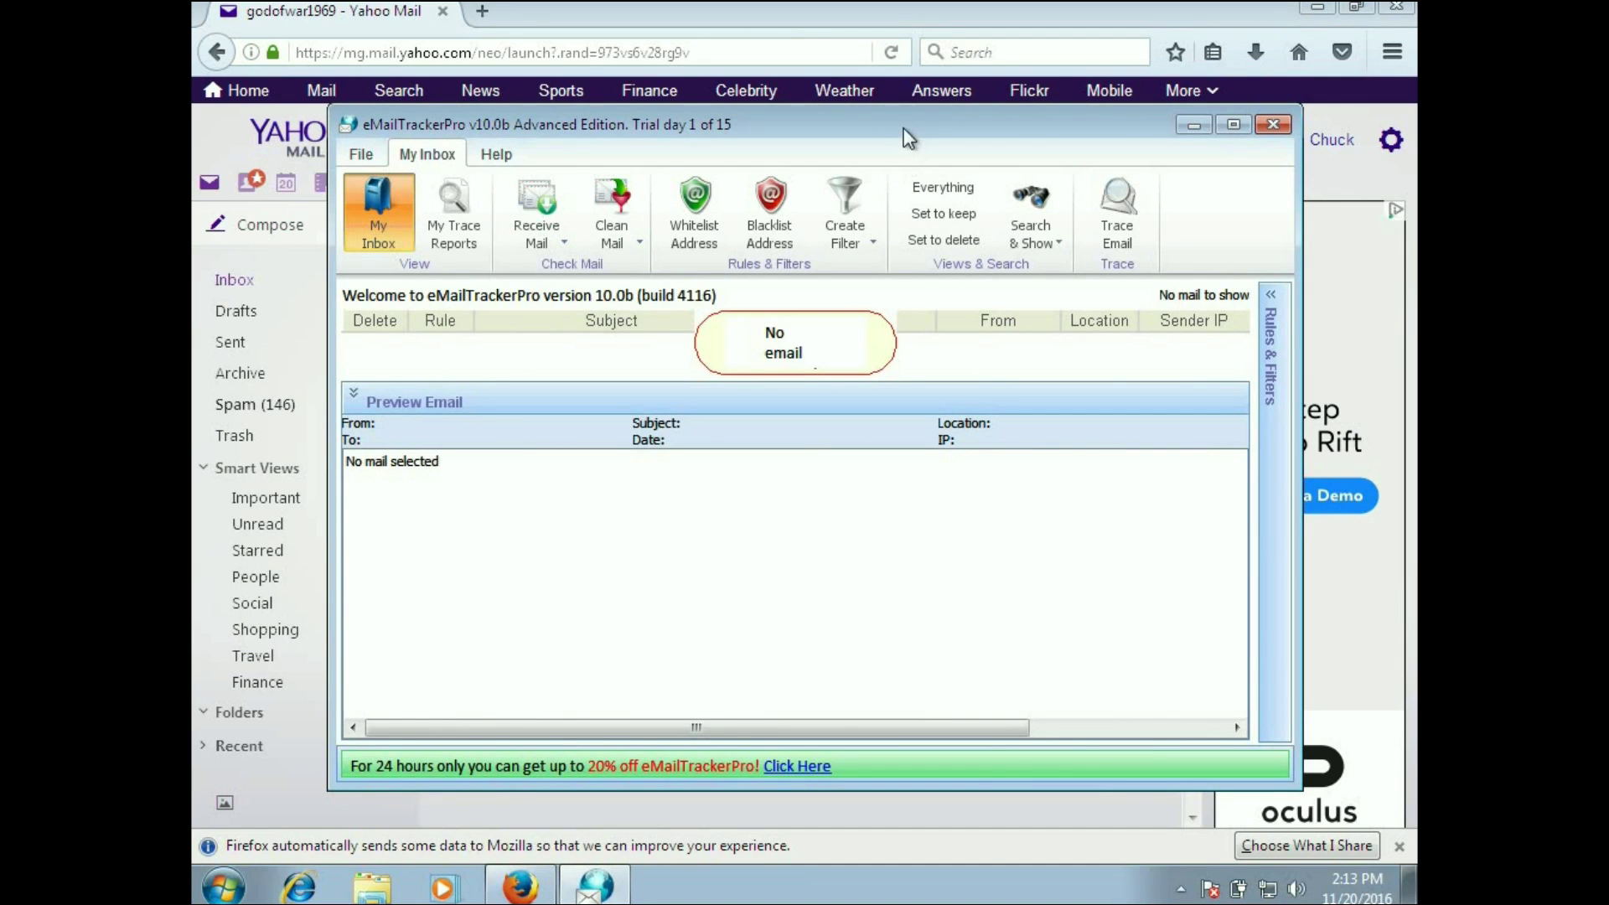
drag(903, 141, 910, 136)
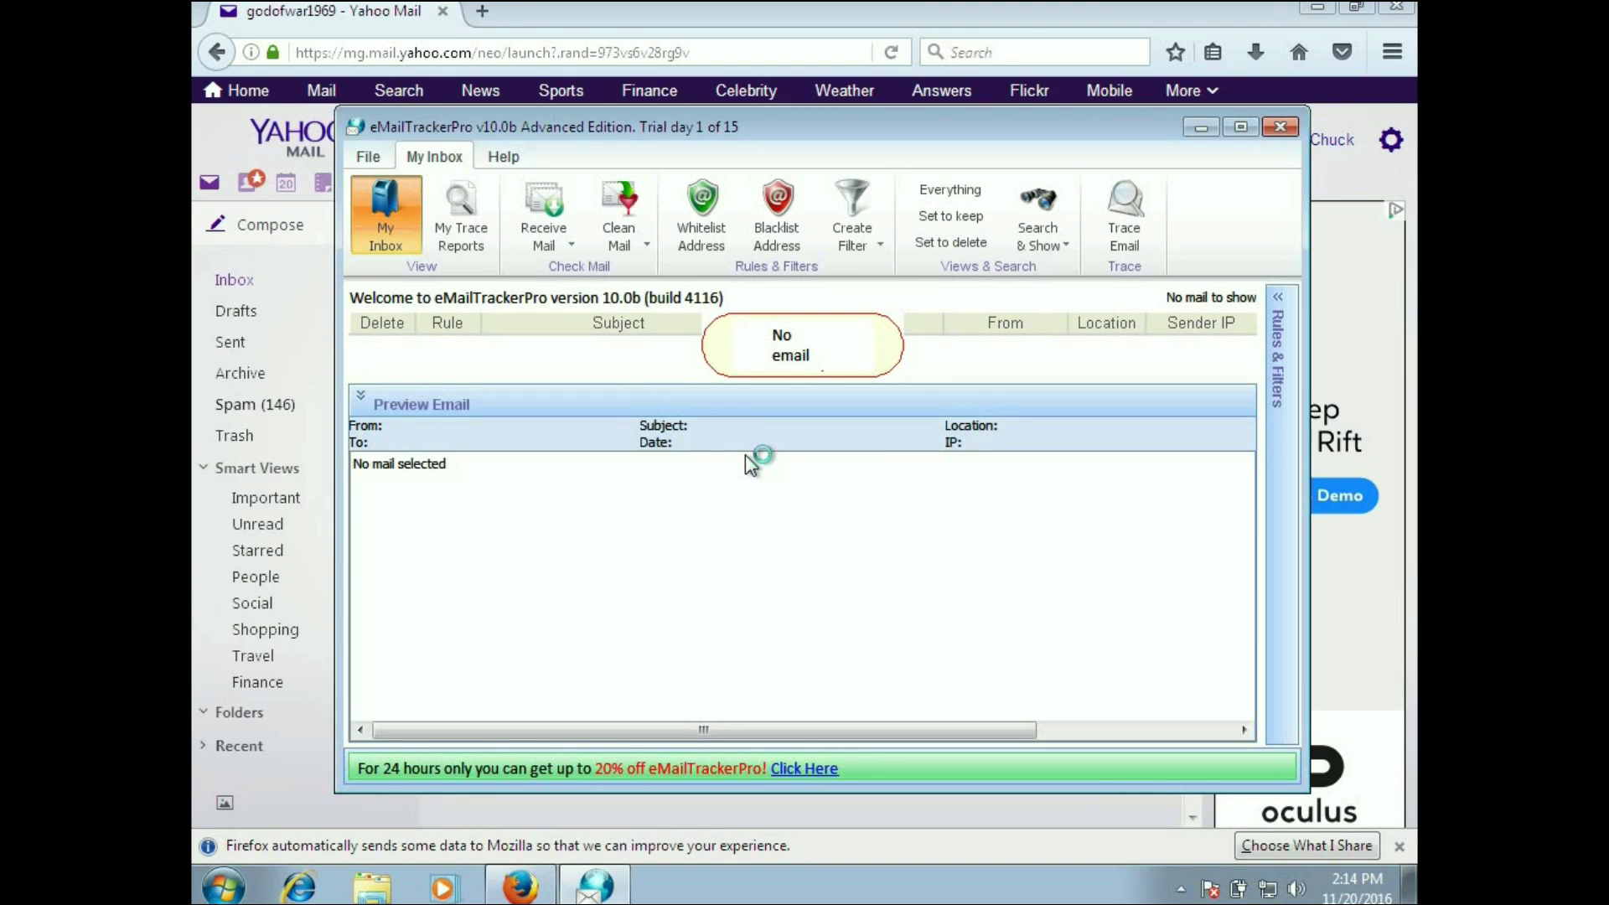
click(368, 159)
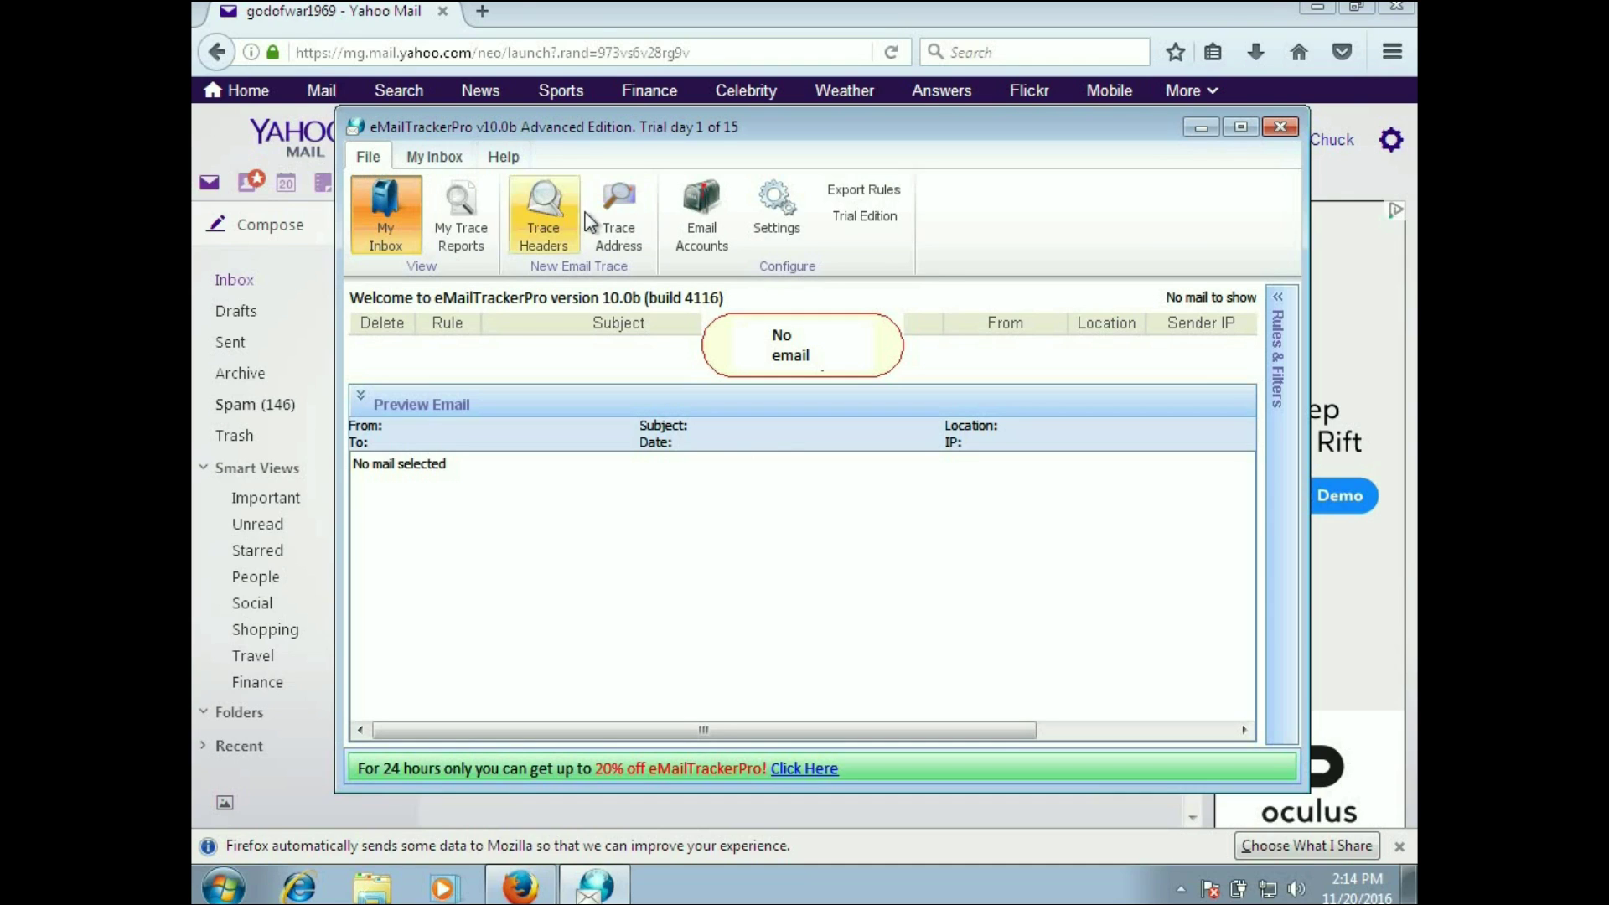
Step: Start a new mail account, trying Hotmail, Yahoo!, Gmail, Inbox.com and Mail.com types before returning to Custom
click(706, 211)
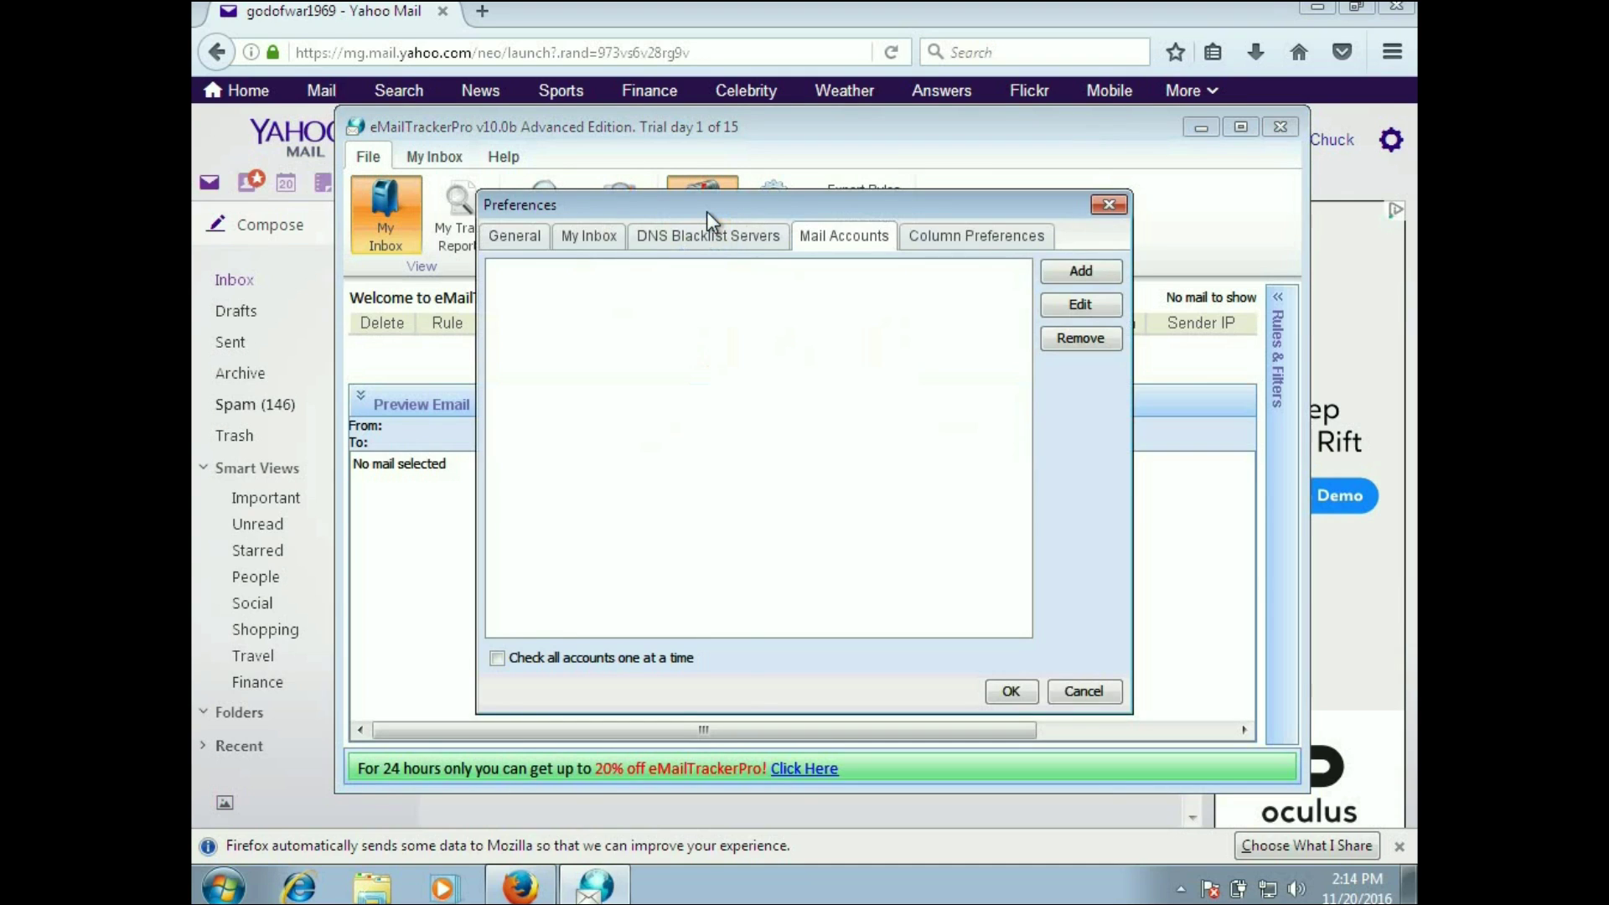
click(1054, 267)
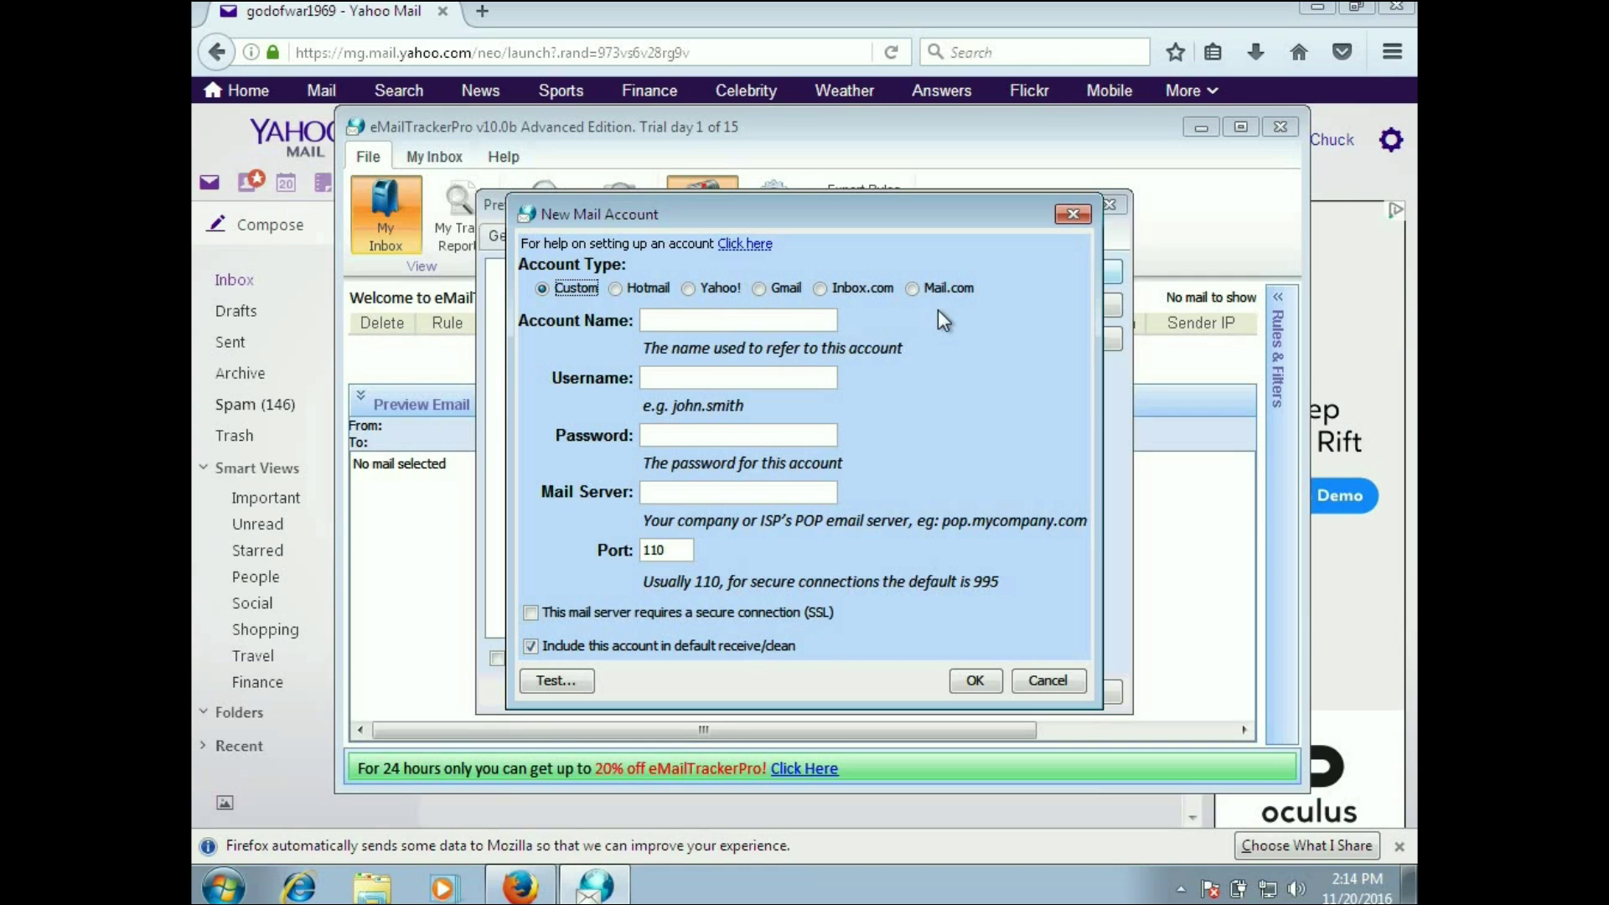
click(638, 287)
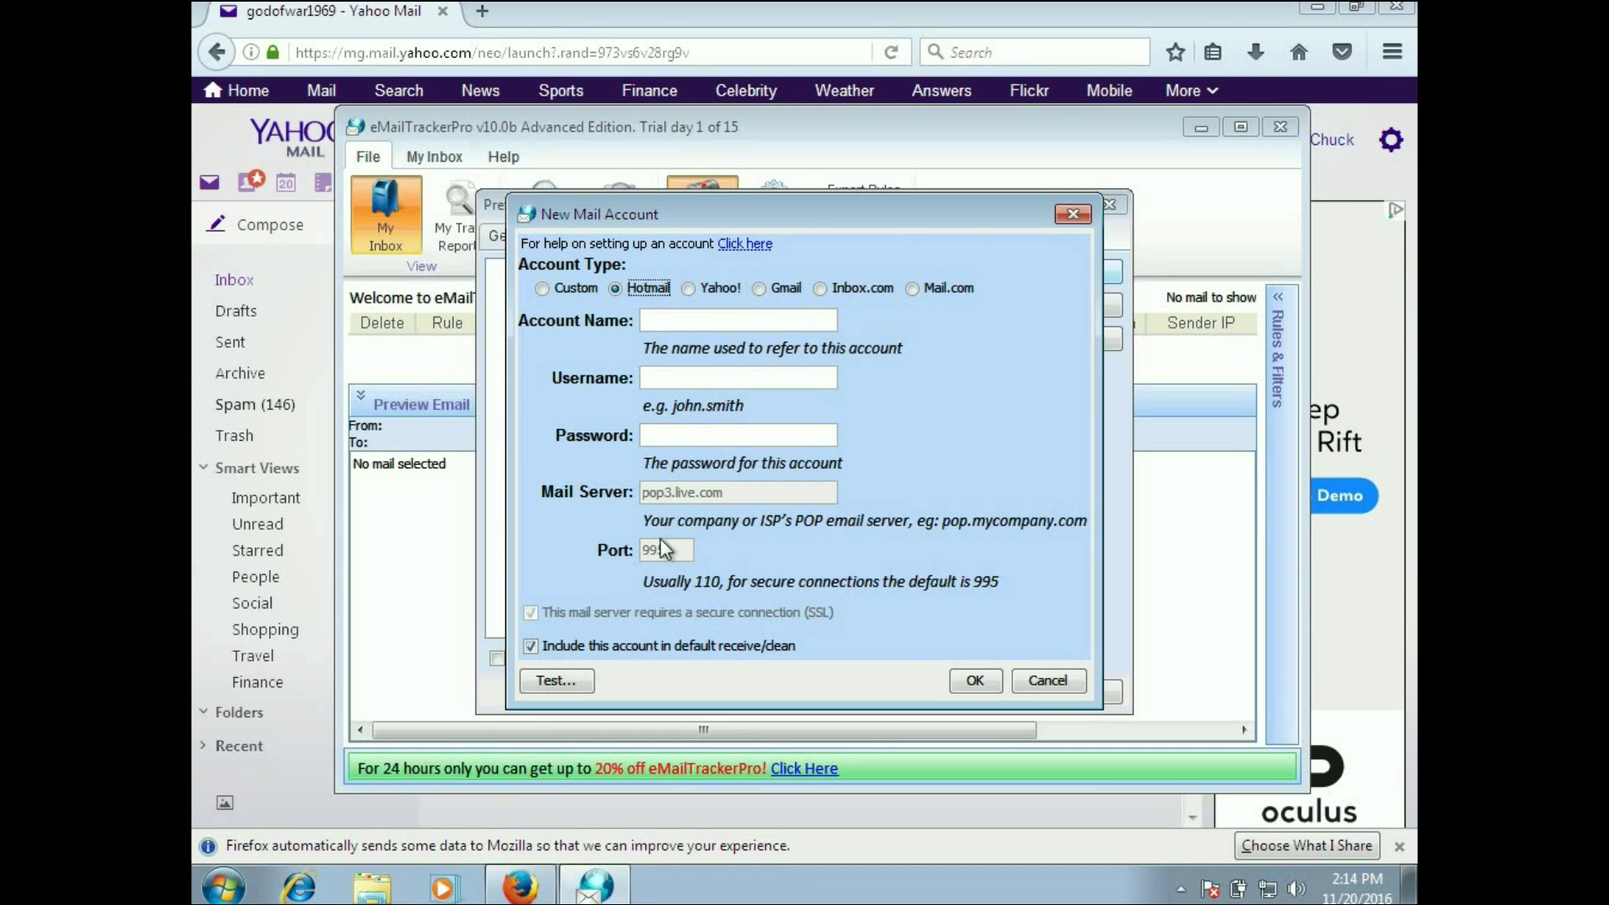
click(719, 287)
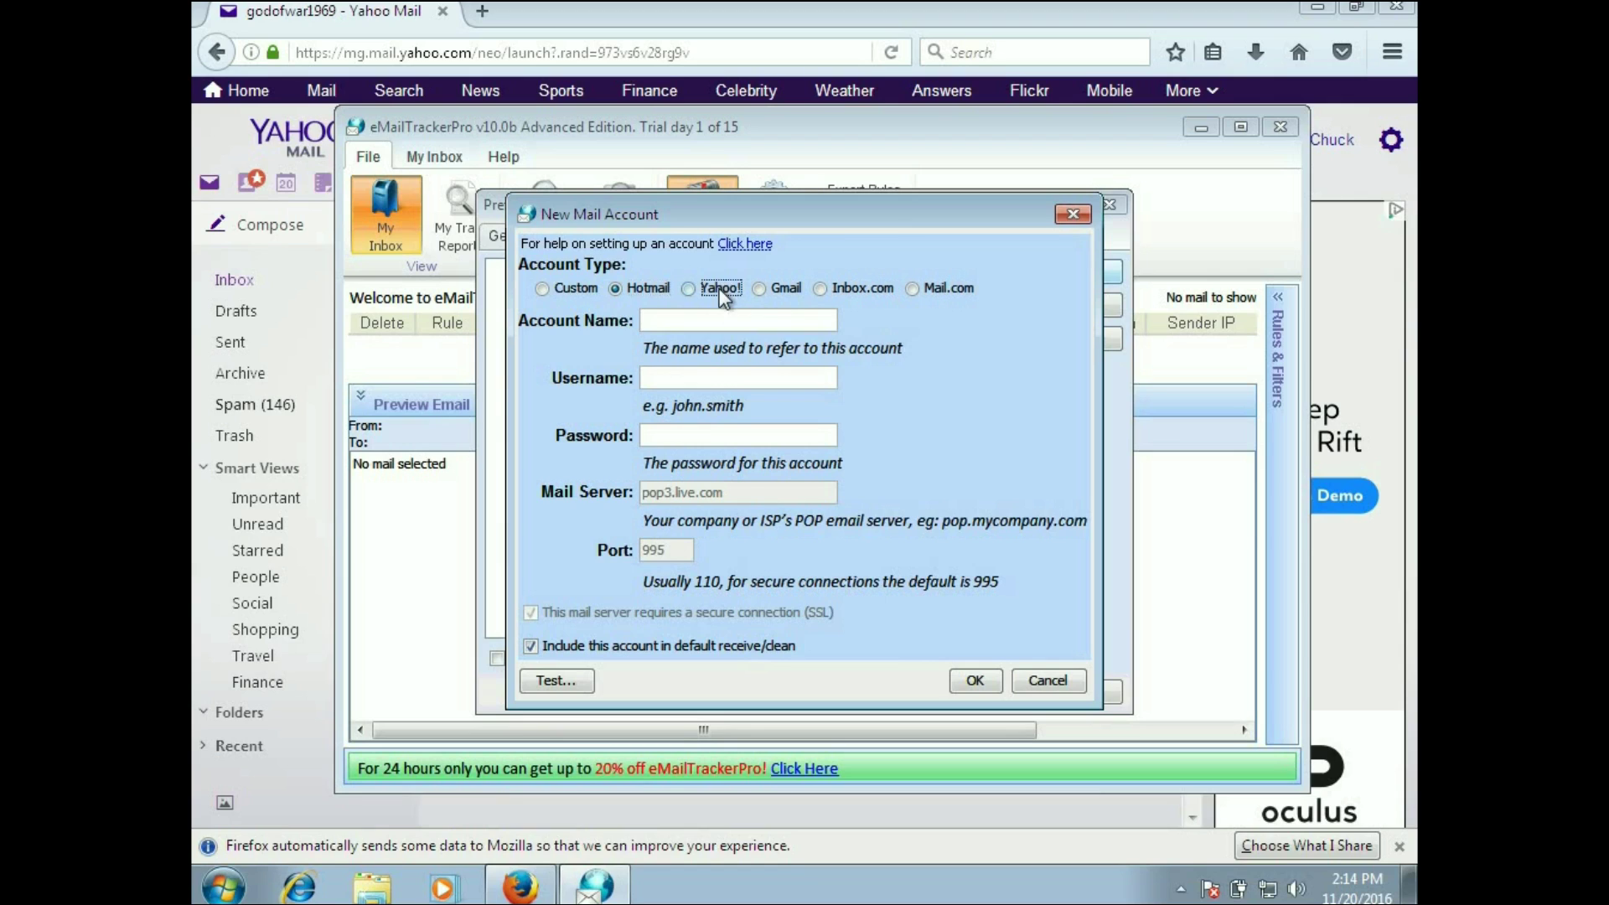
click(783, 291)
click(848, 288)
click(947, 288)
click(567, 289)
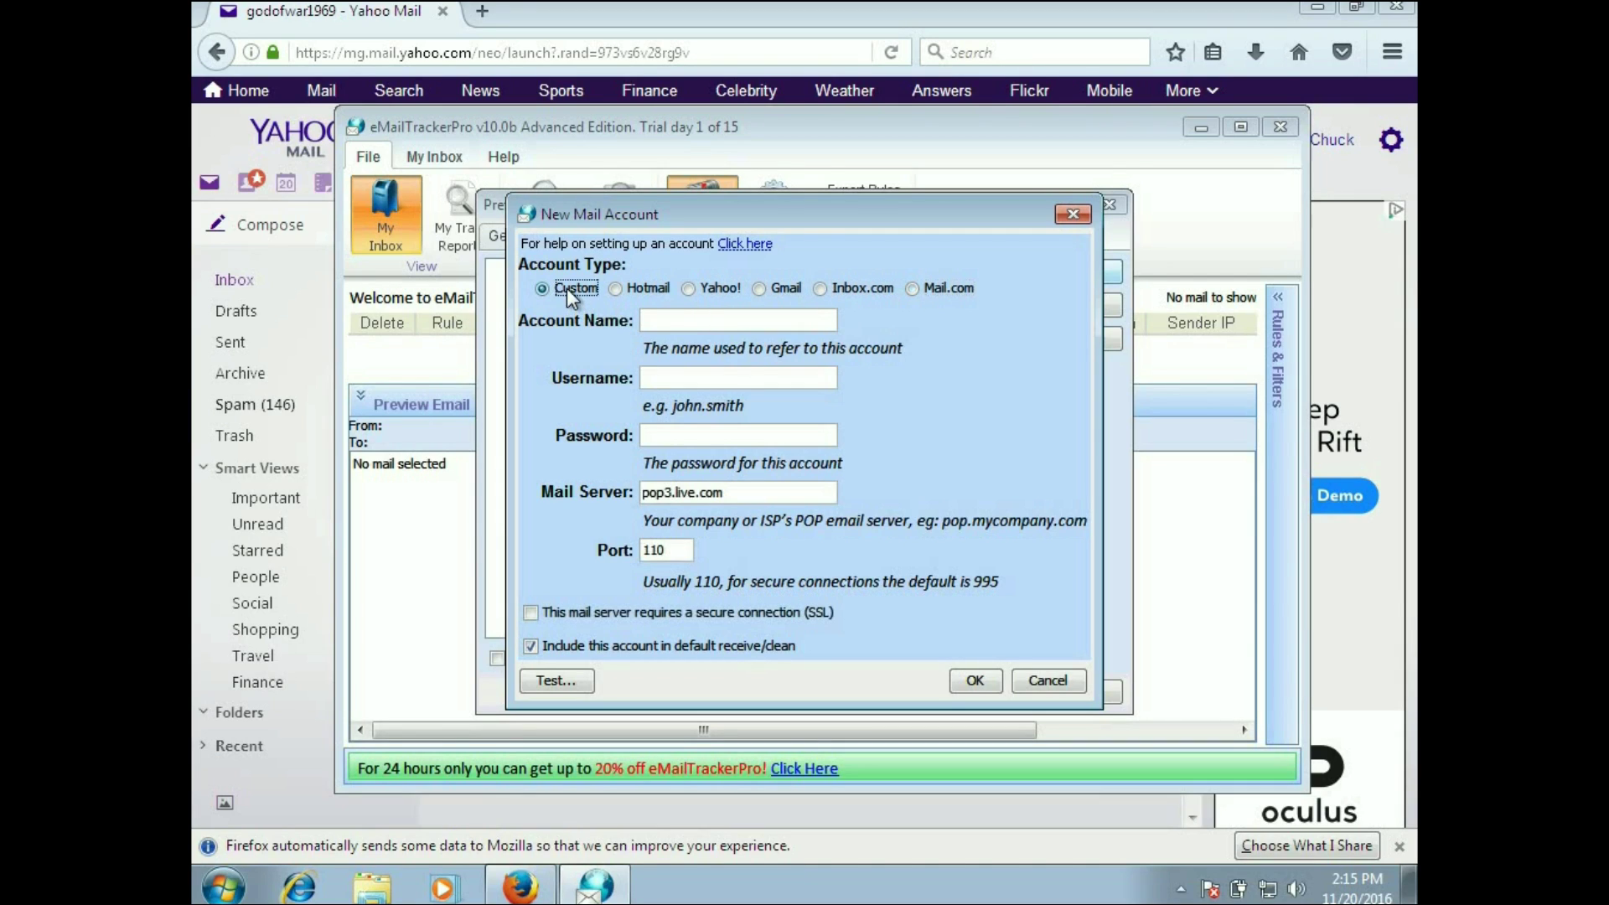
Step: Step through the Account Name, Username and Password fields of the Custom account form
click(660, 324)
click(663, 377)
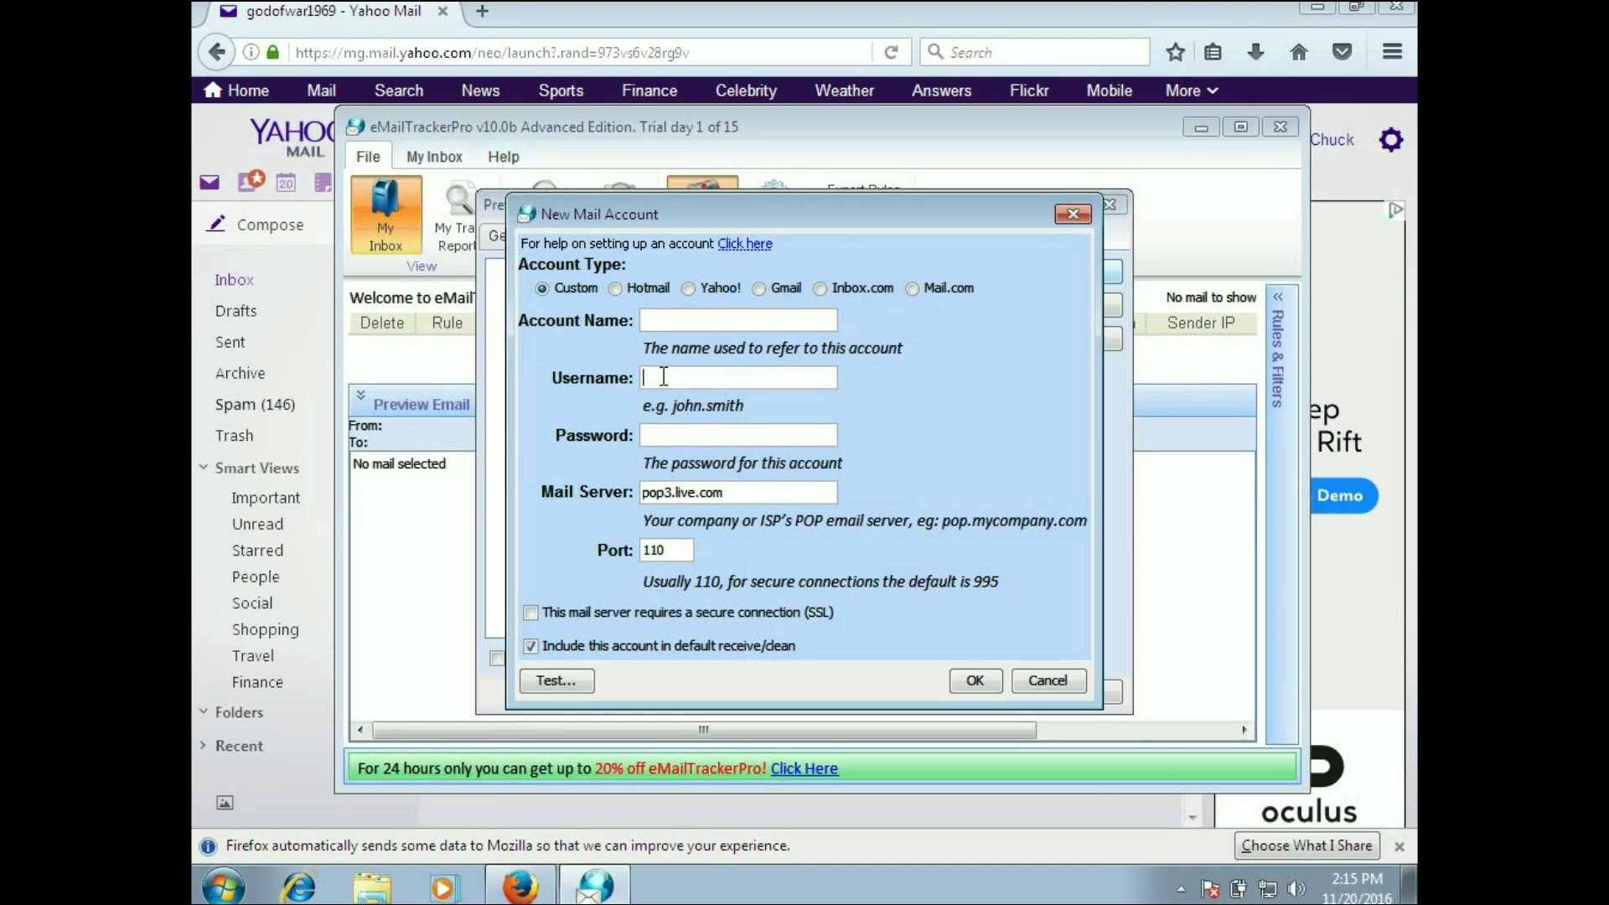
click(662, 437)
Step: Move to the Mail Server field, switch the type to Yahoo!, then abandon the new account form
key(Tab)
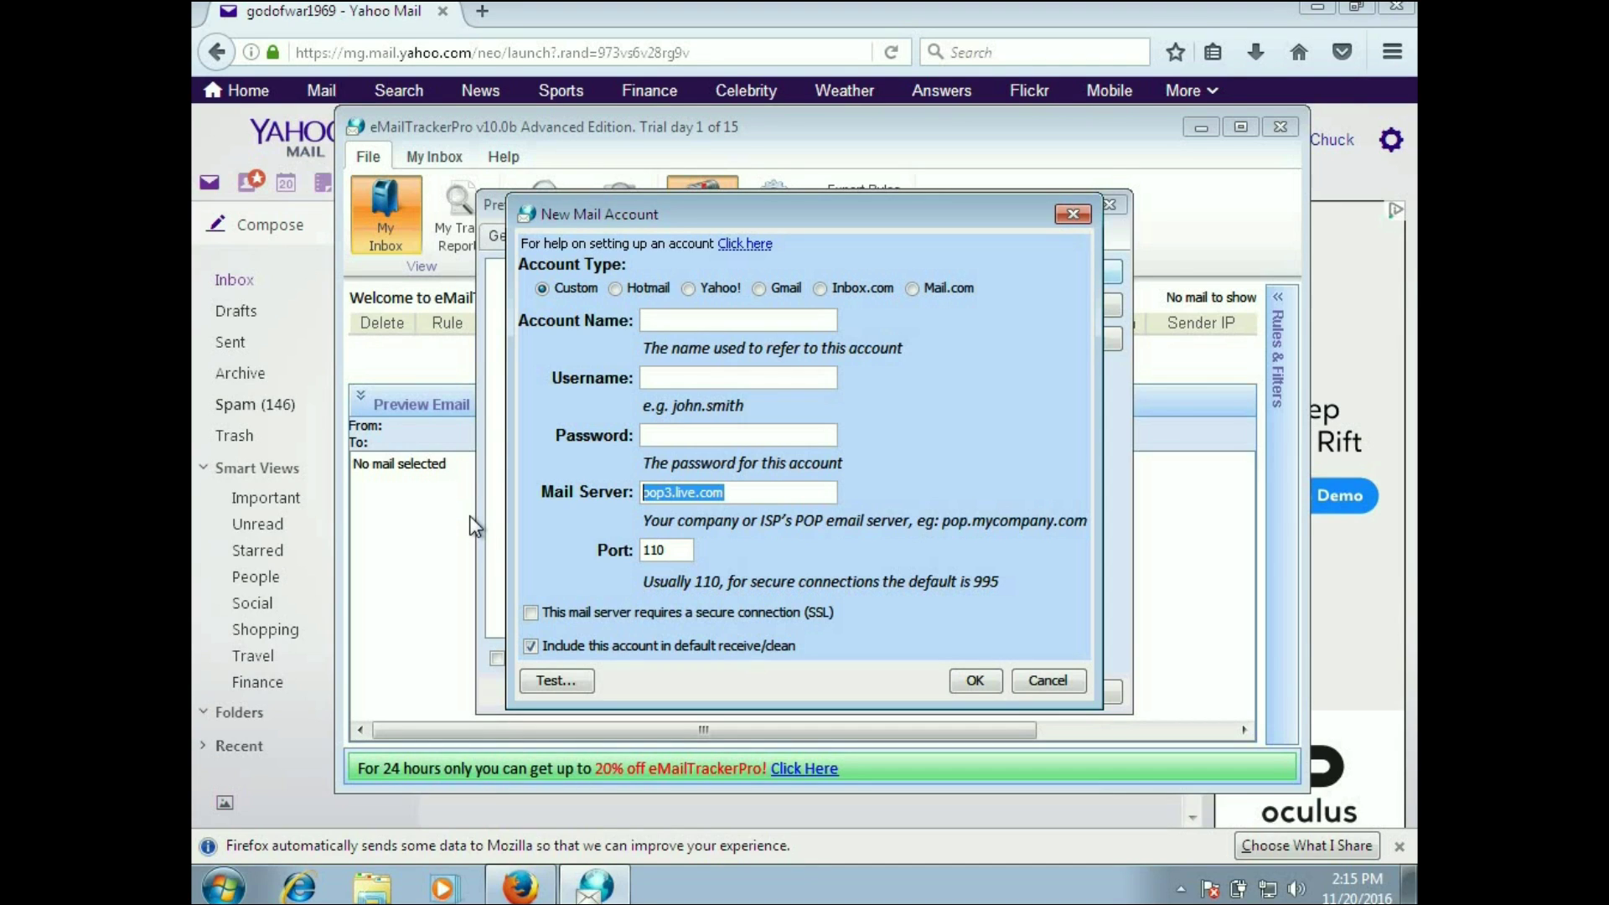
click(692, 290)
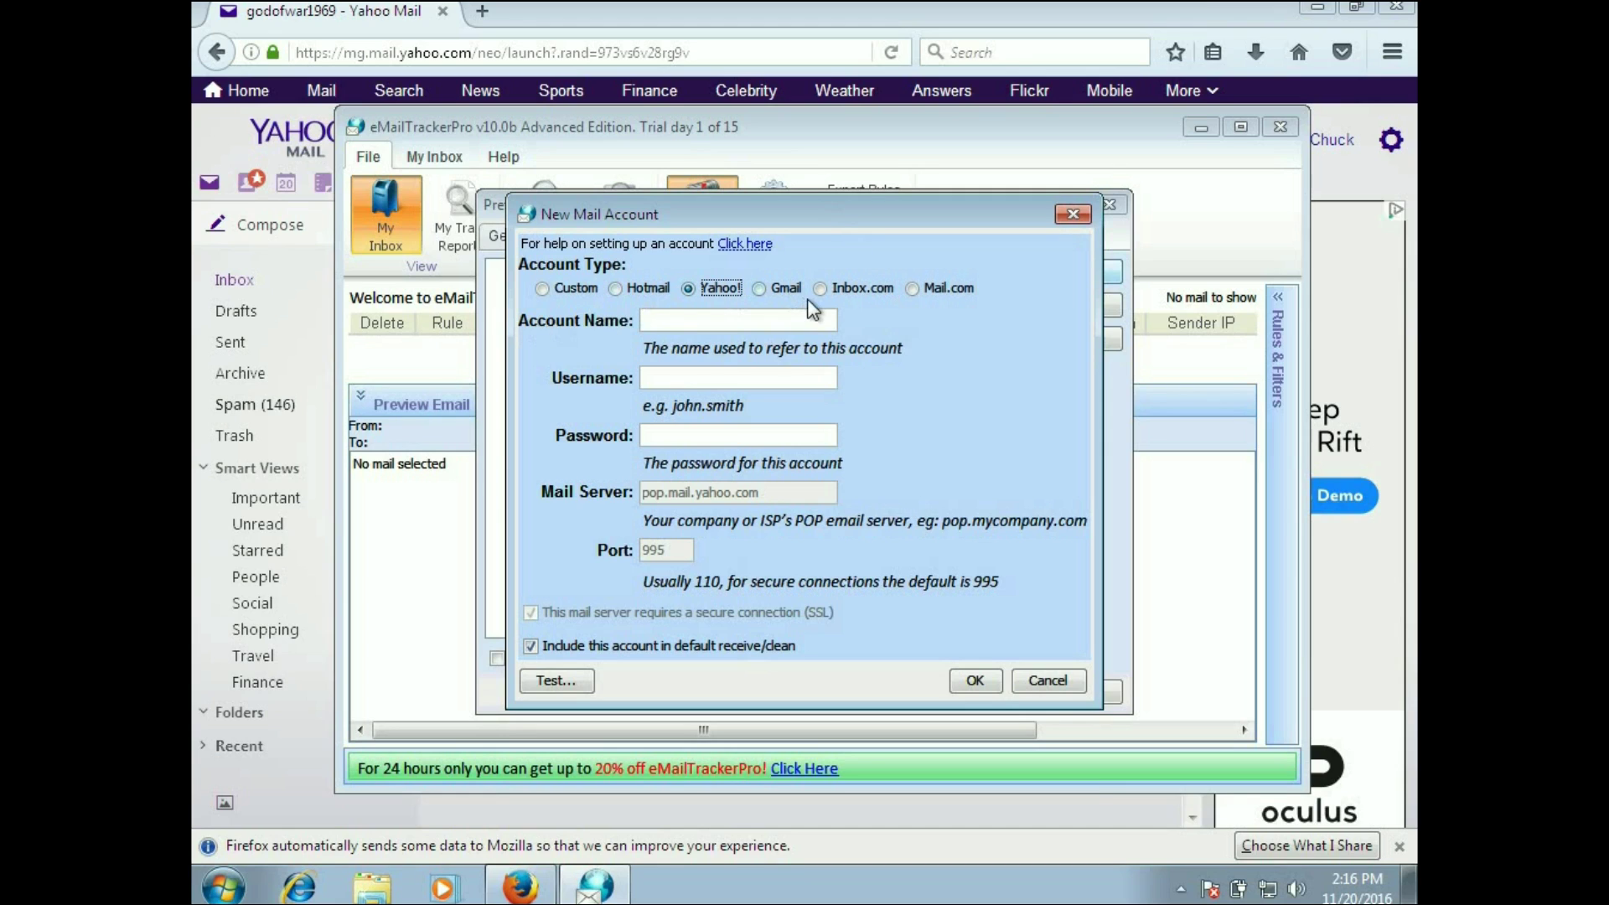
click(1081, 215)
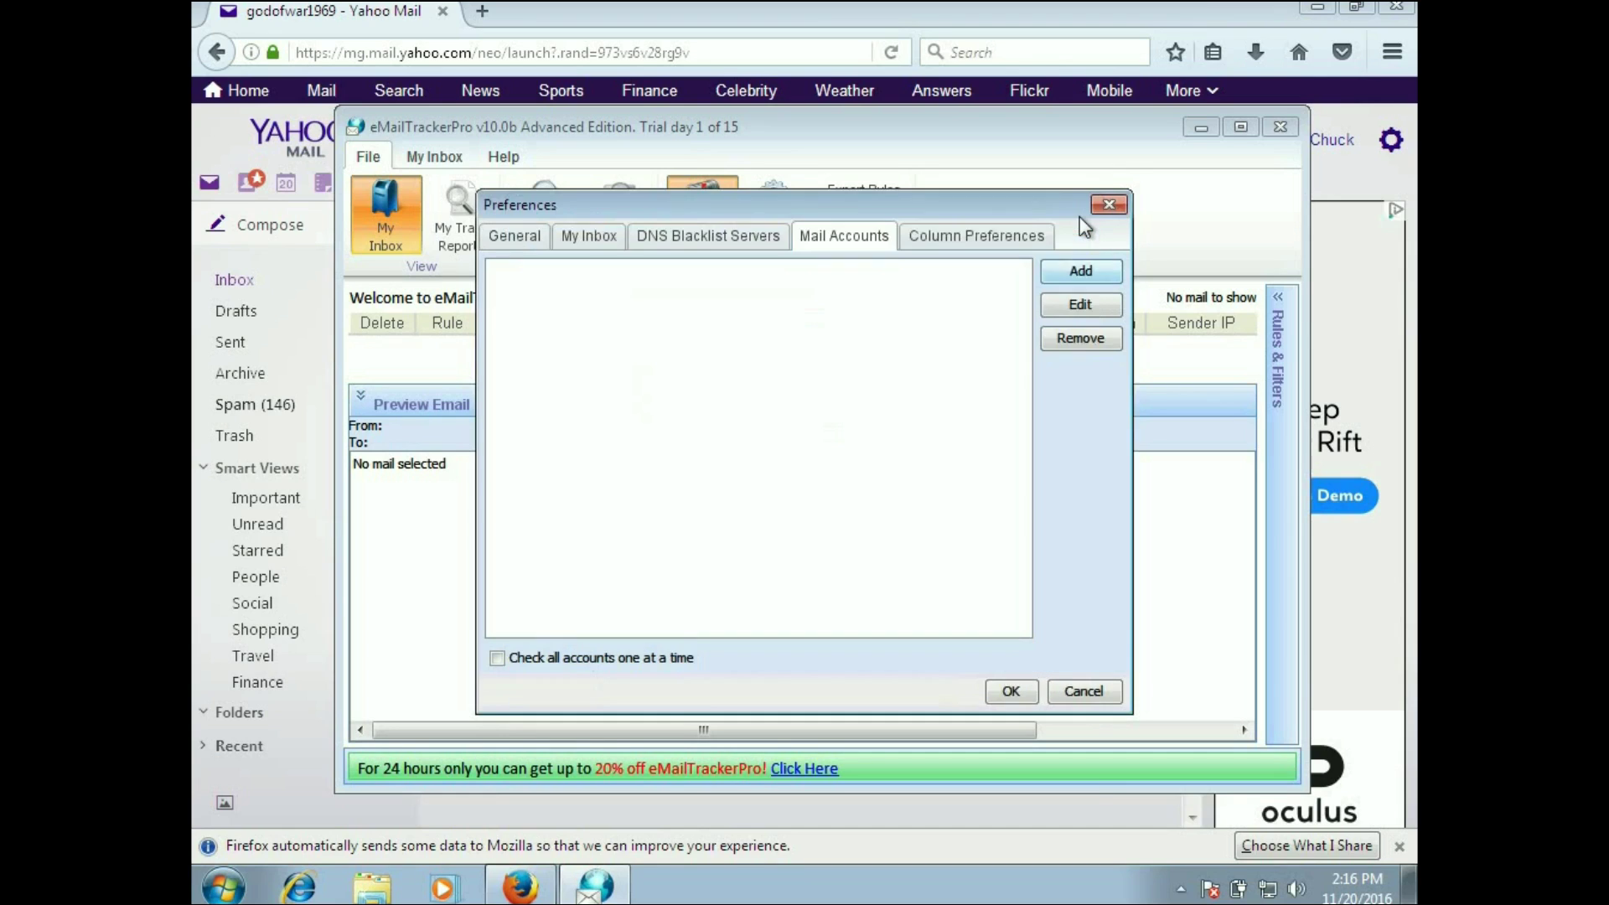
Step: Close Preferences without changes and bring the Yahoo Mail inbox in Firefox to the front
click(1108, 205)
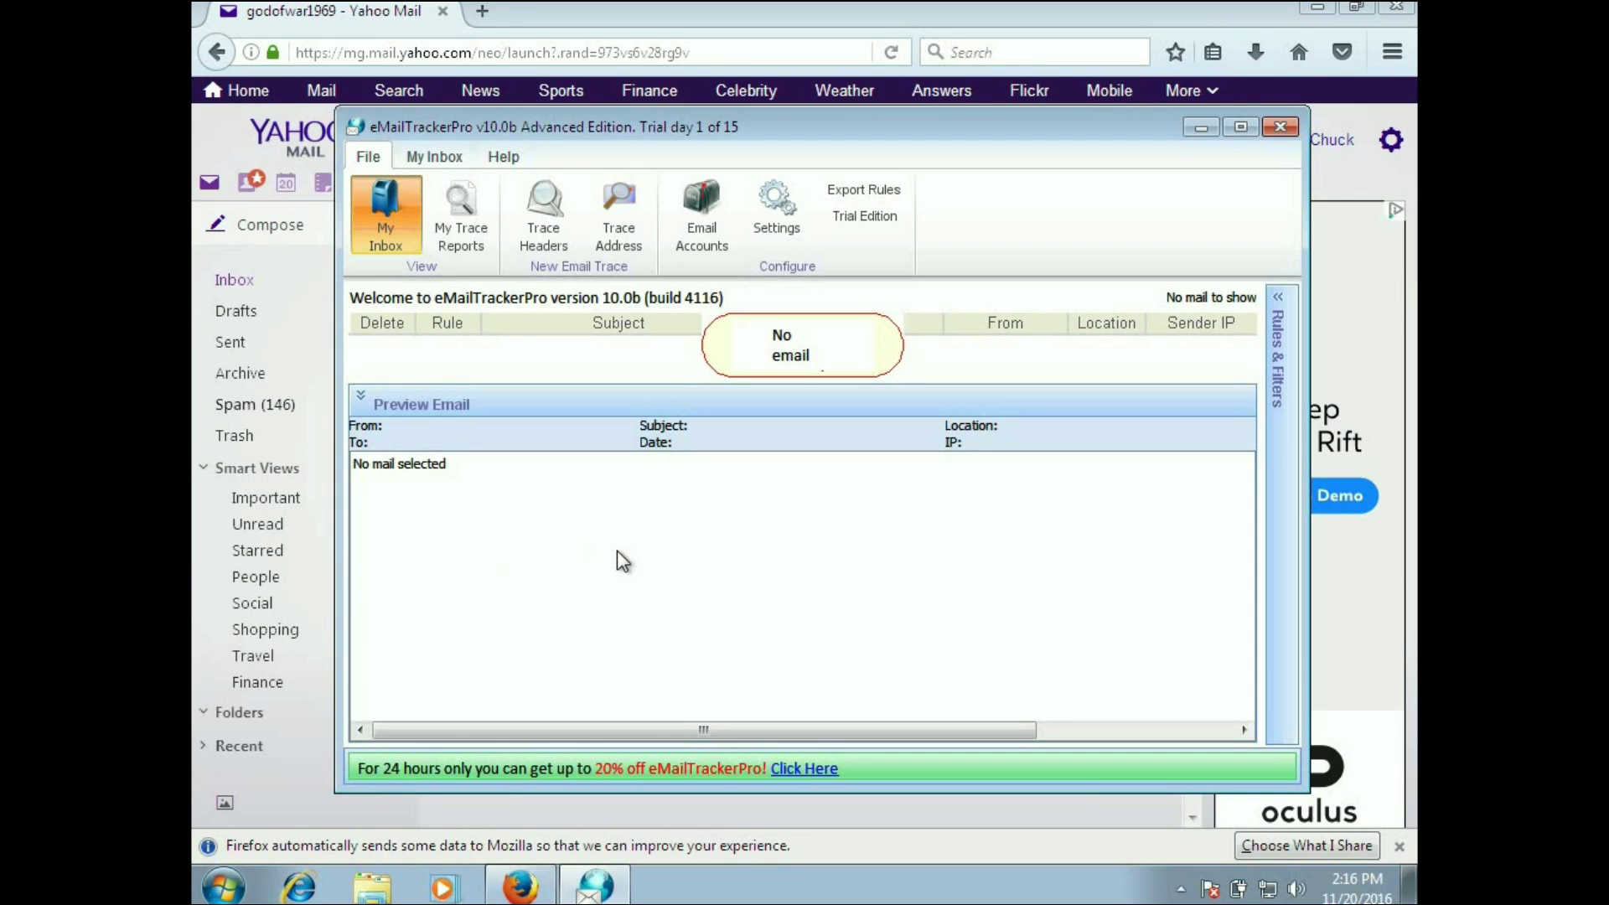
click(1325, 178)
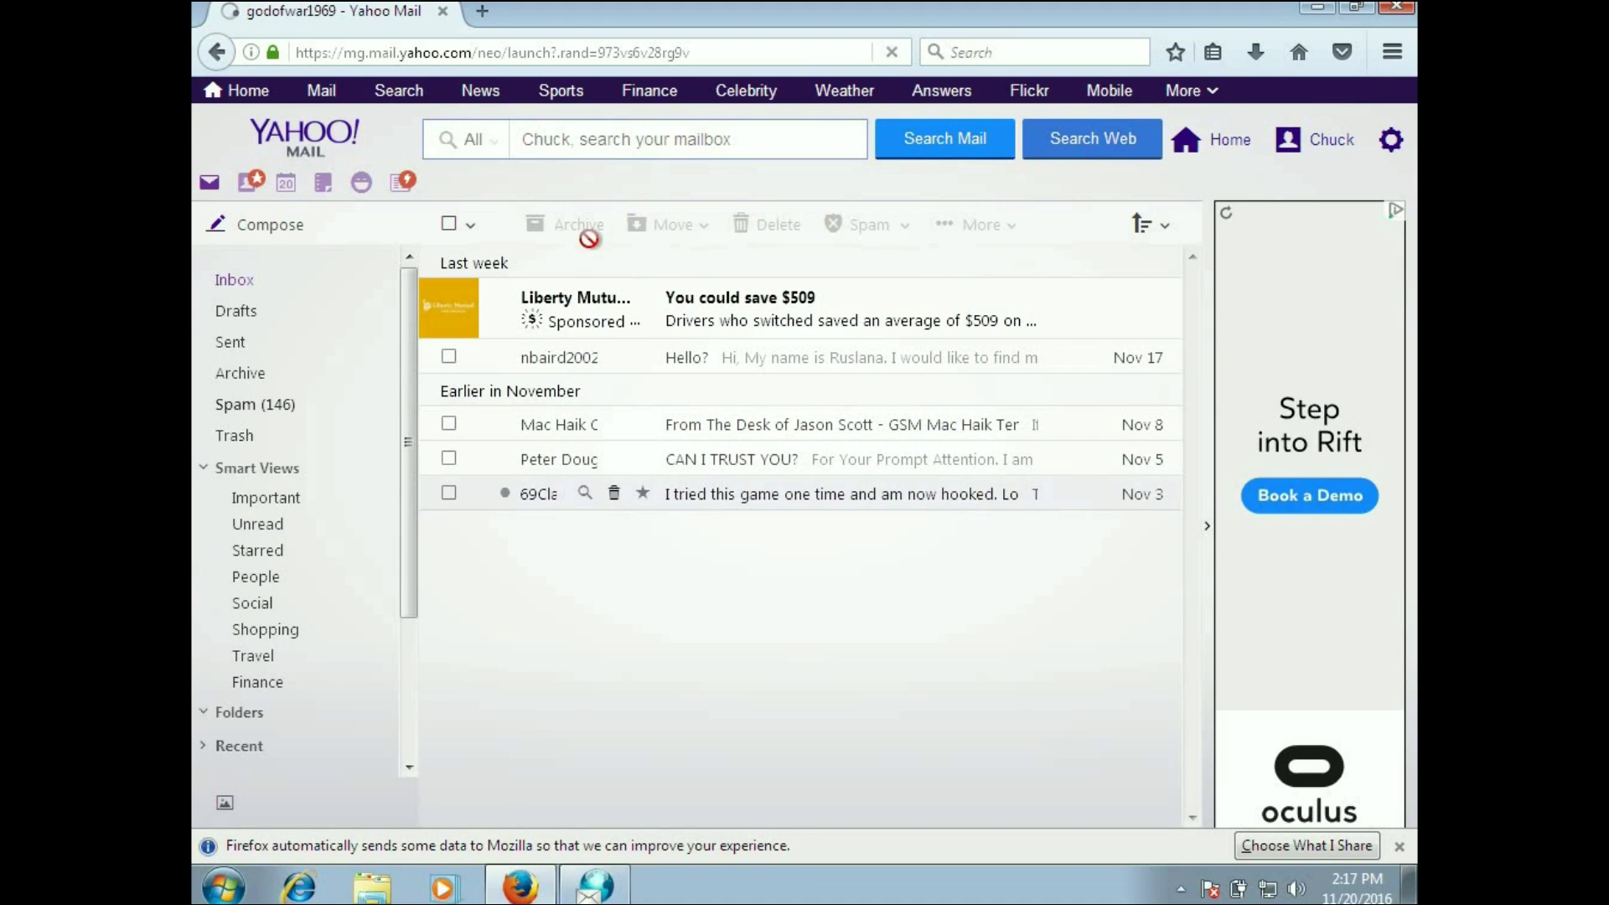
Step: Locate the Nov 5 'CAN I TRUST YOU?' spam message in the Yahoo Mail inbox
drag(544, 493, 562, 706)
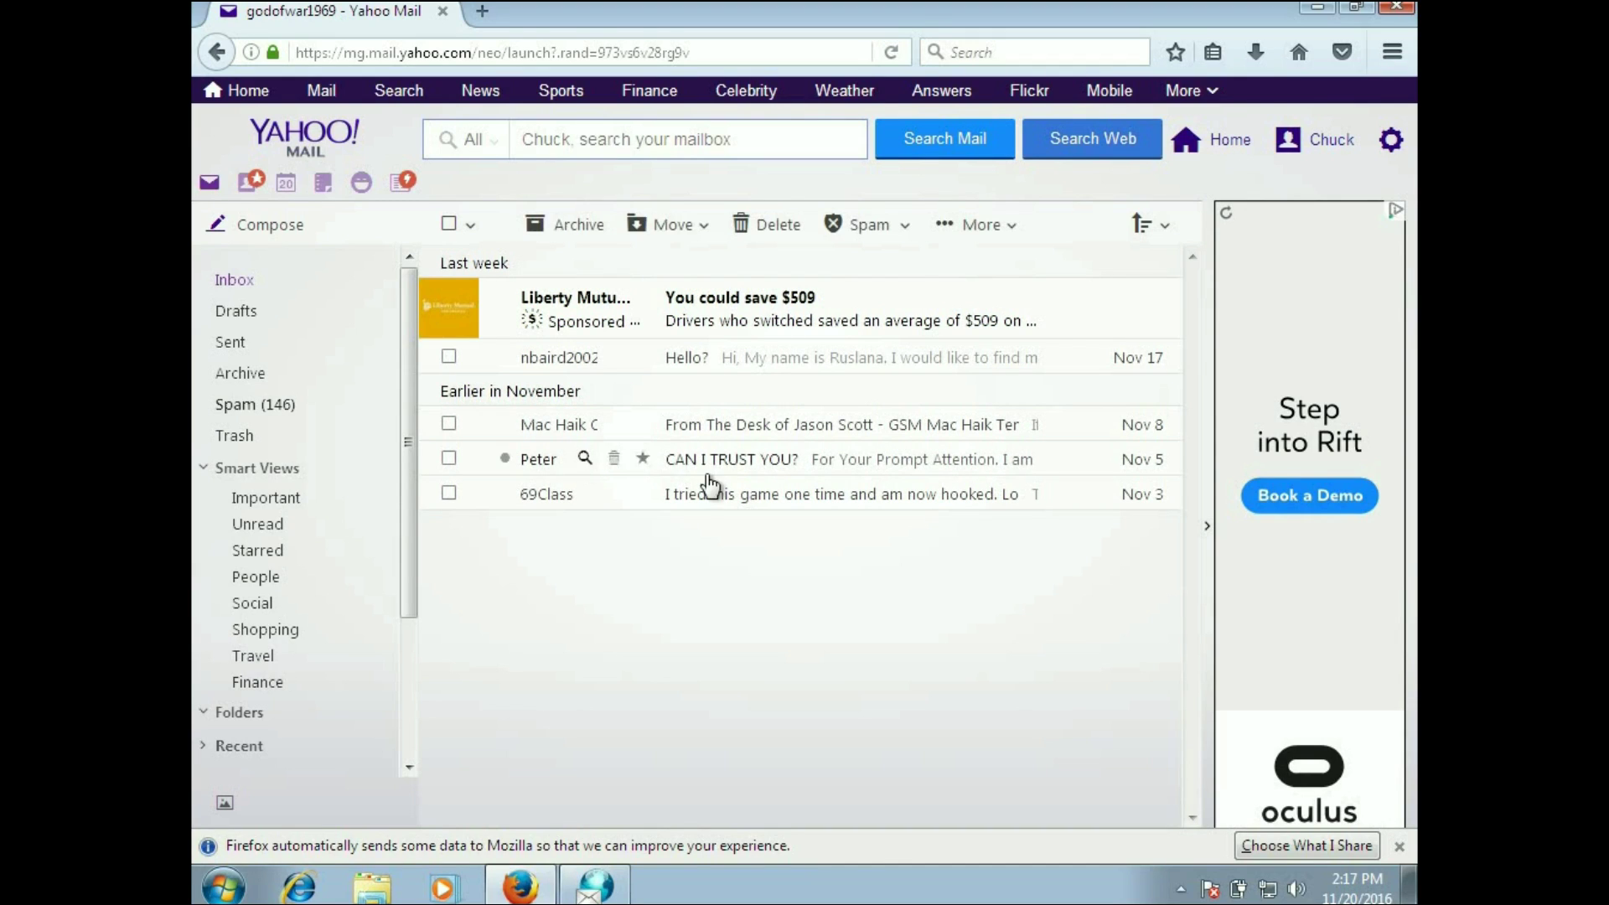
mouse_move(737, 466)
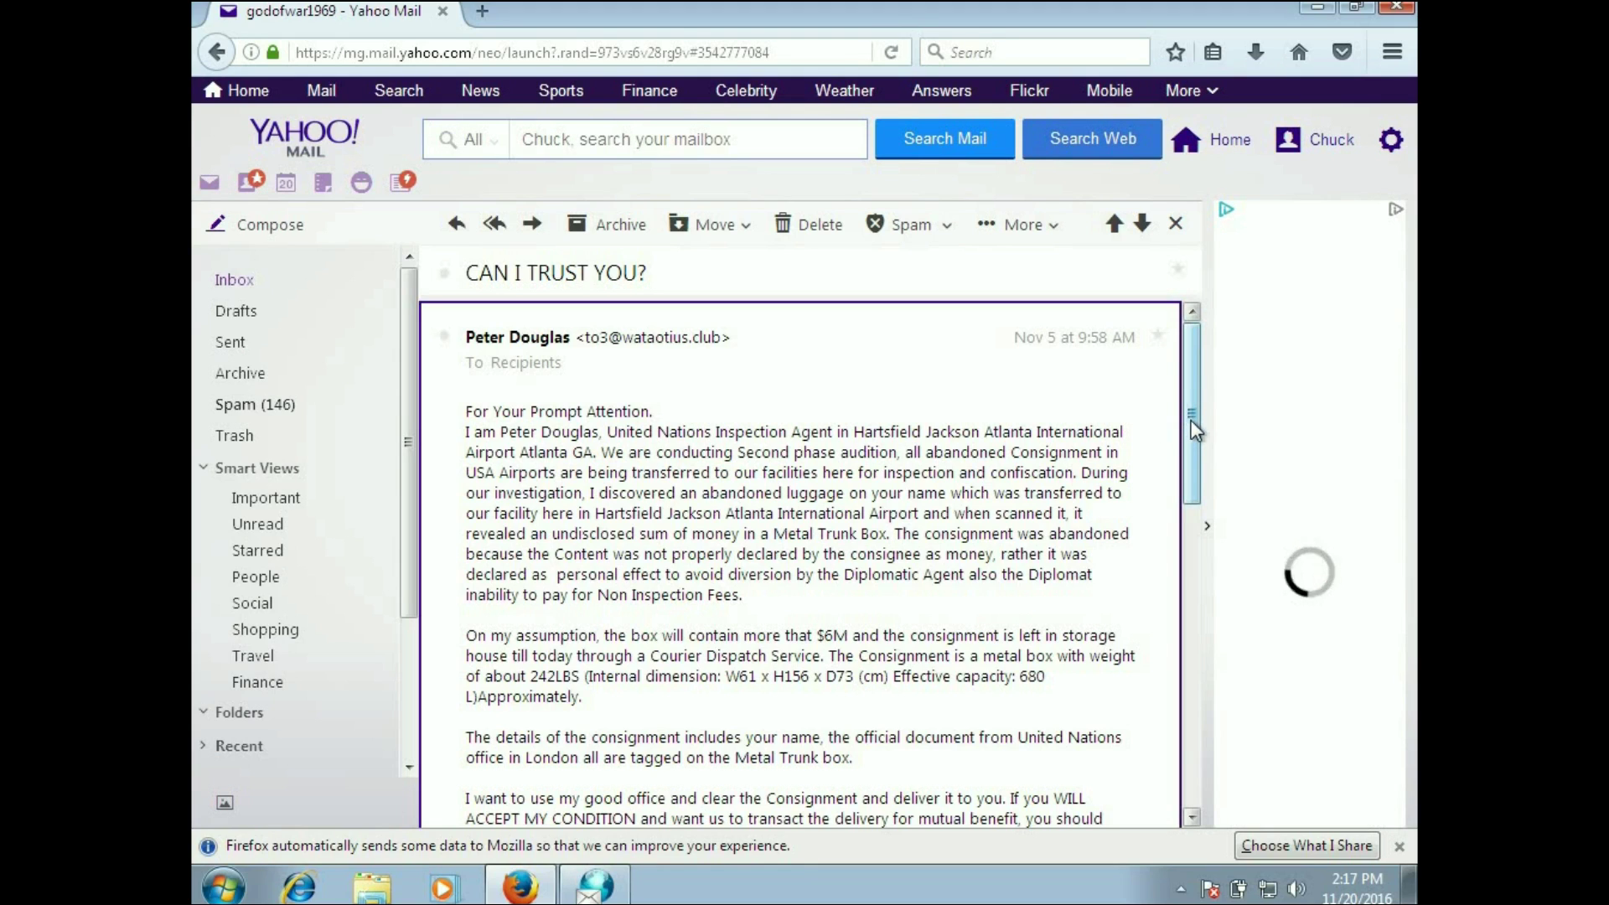
drag(1194, 420, 1191, 500)
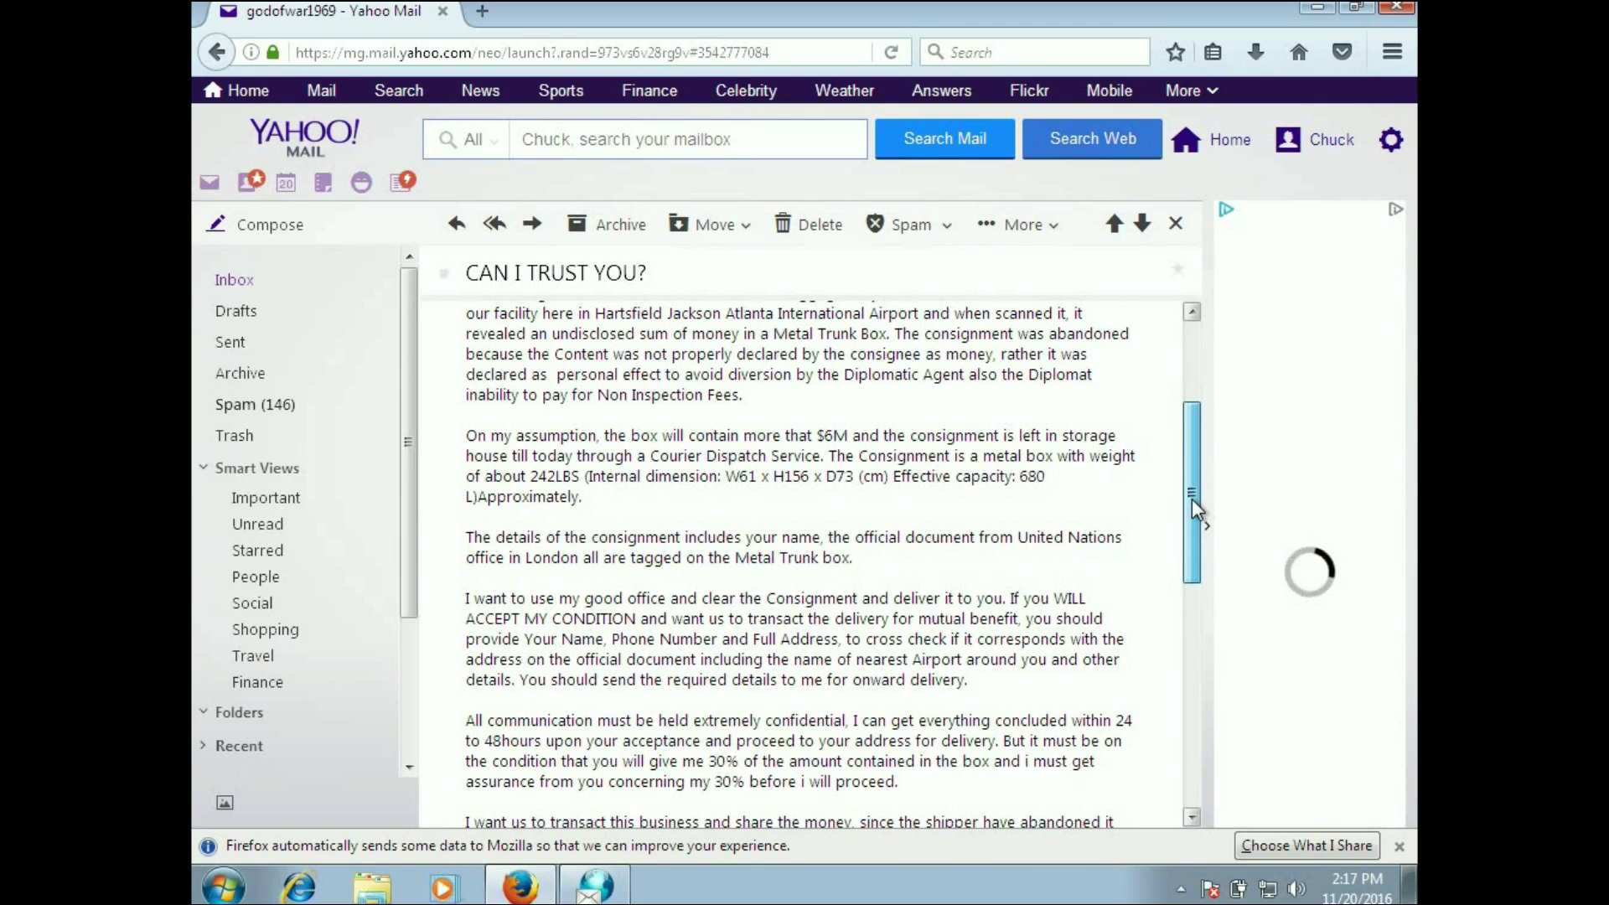
drag(1192, 499, 1189, 568)
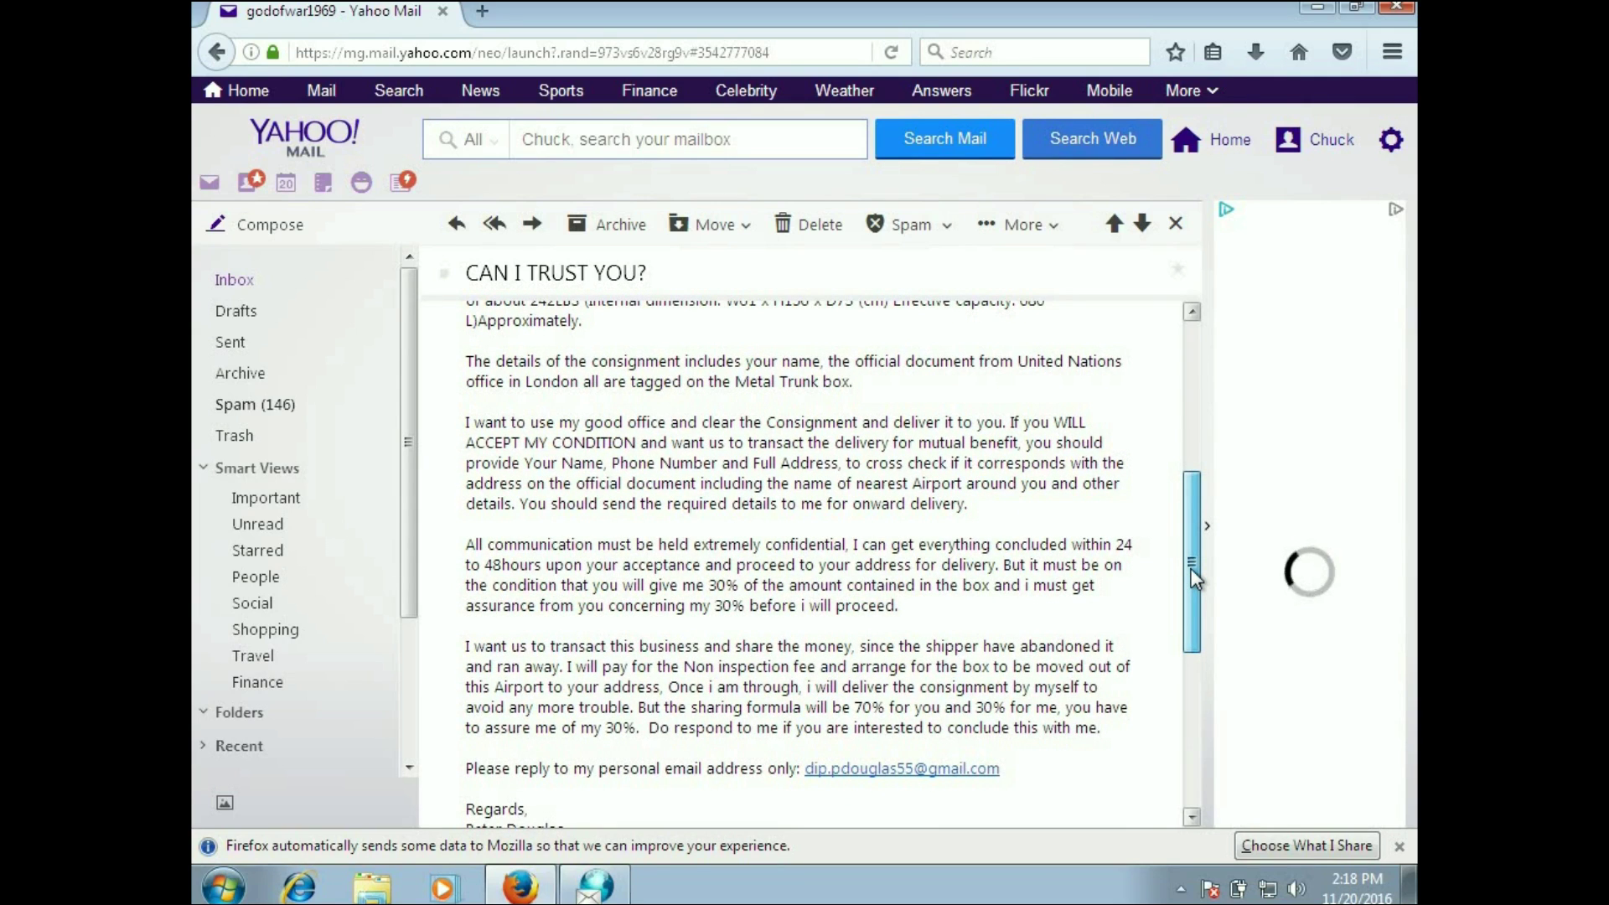
drag(1190, 568, 1189, 598)
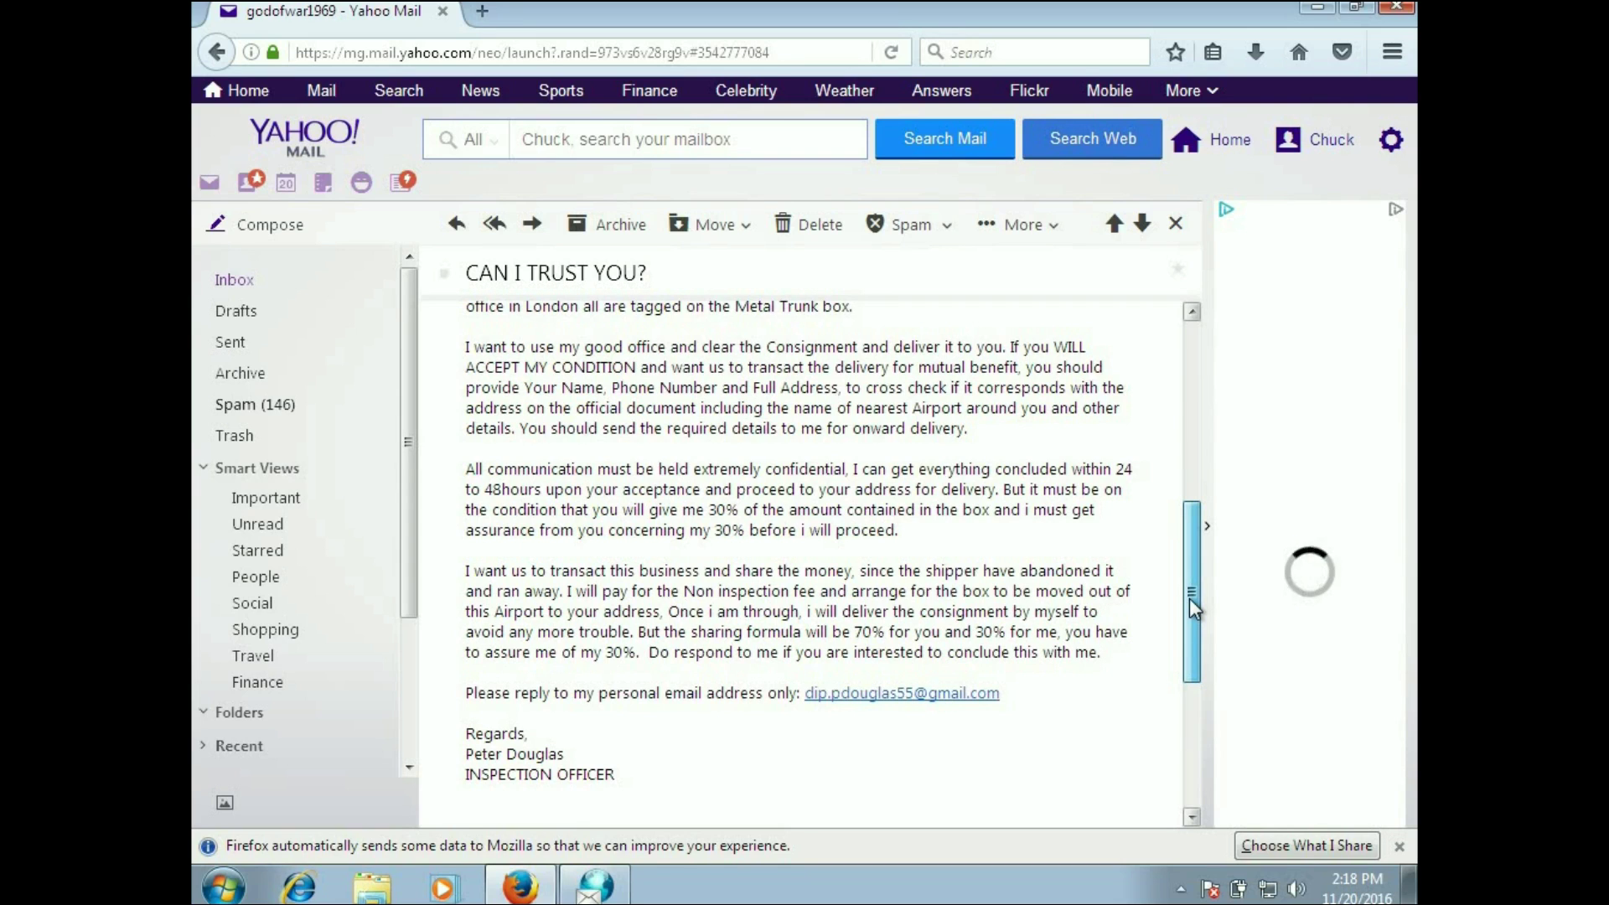
drag(1189, 599, 1189, 609)
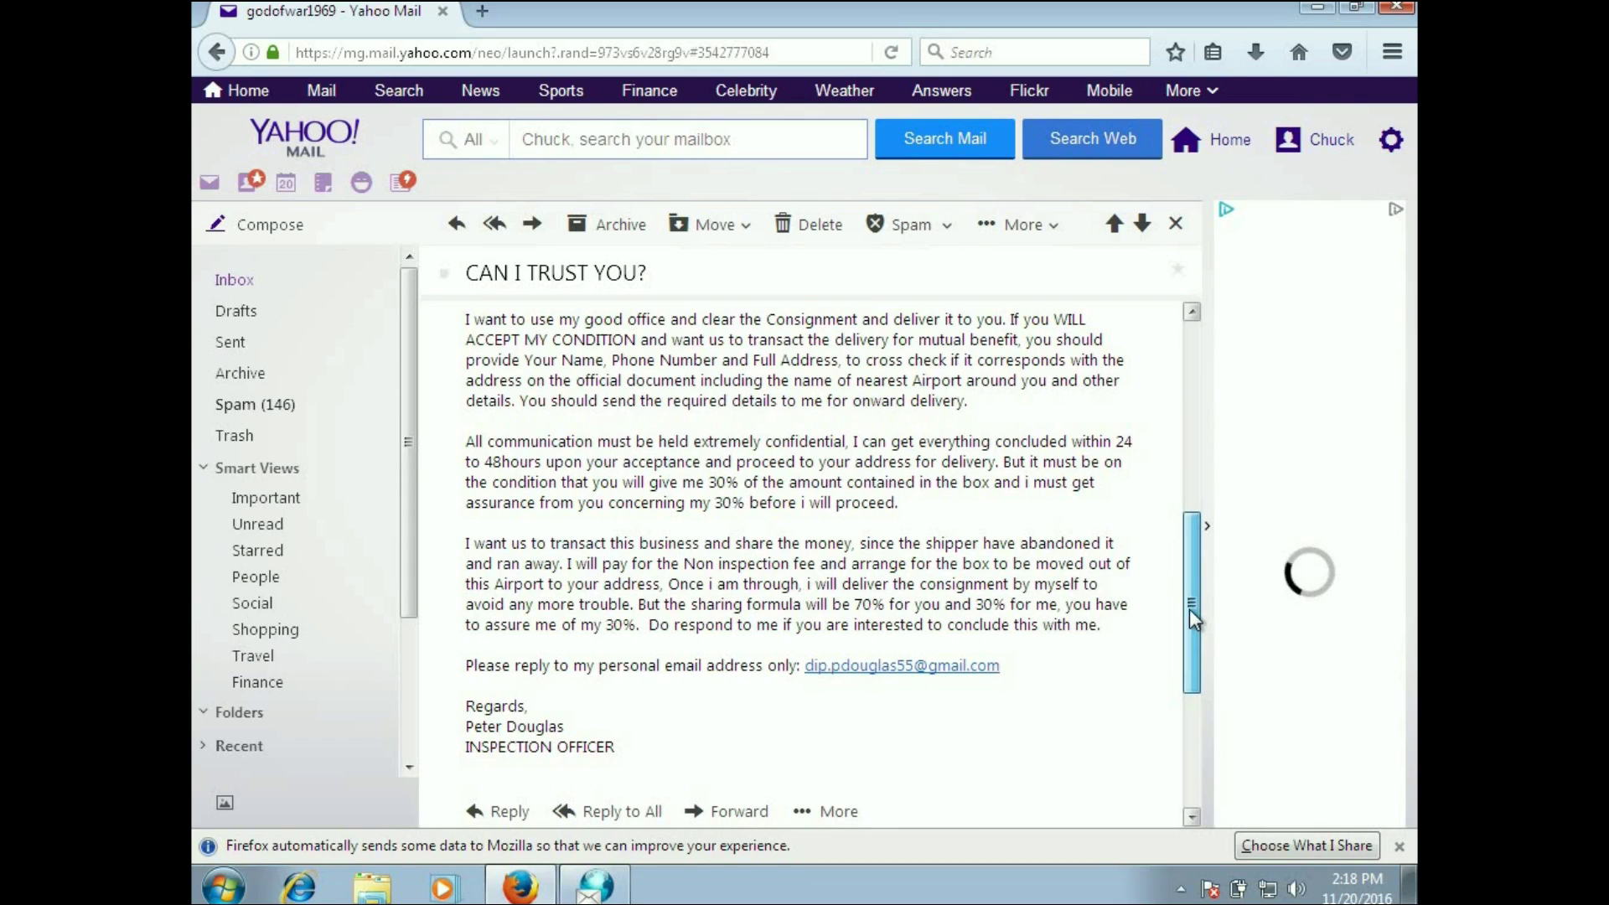
drag(1188, 608, 1183, 660)
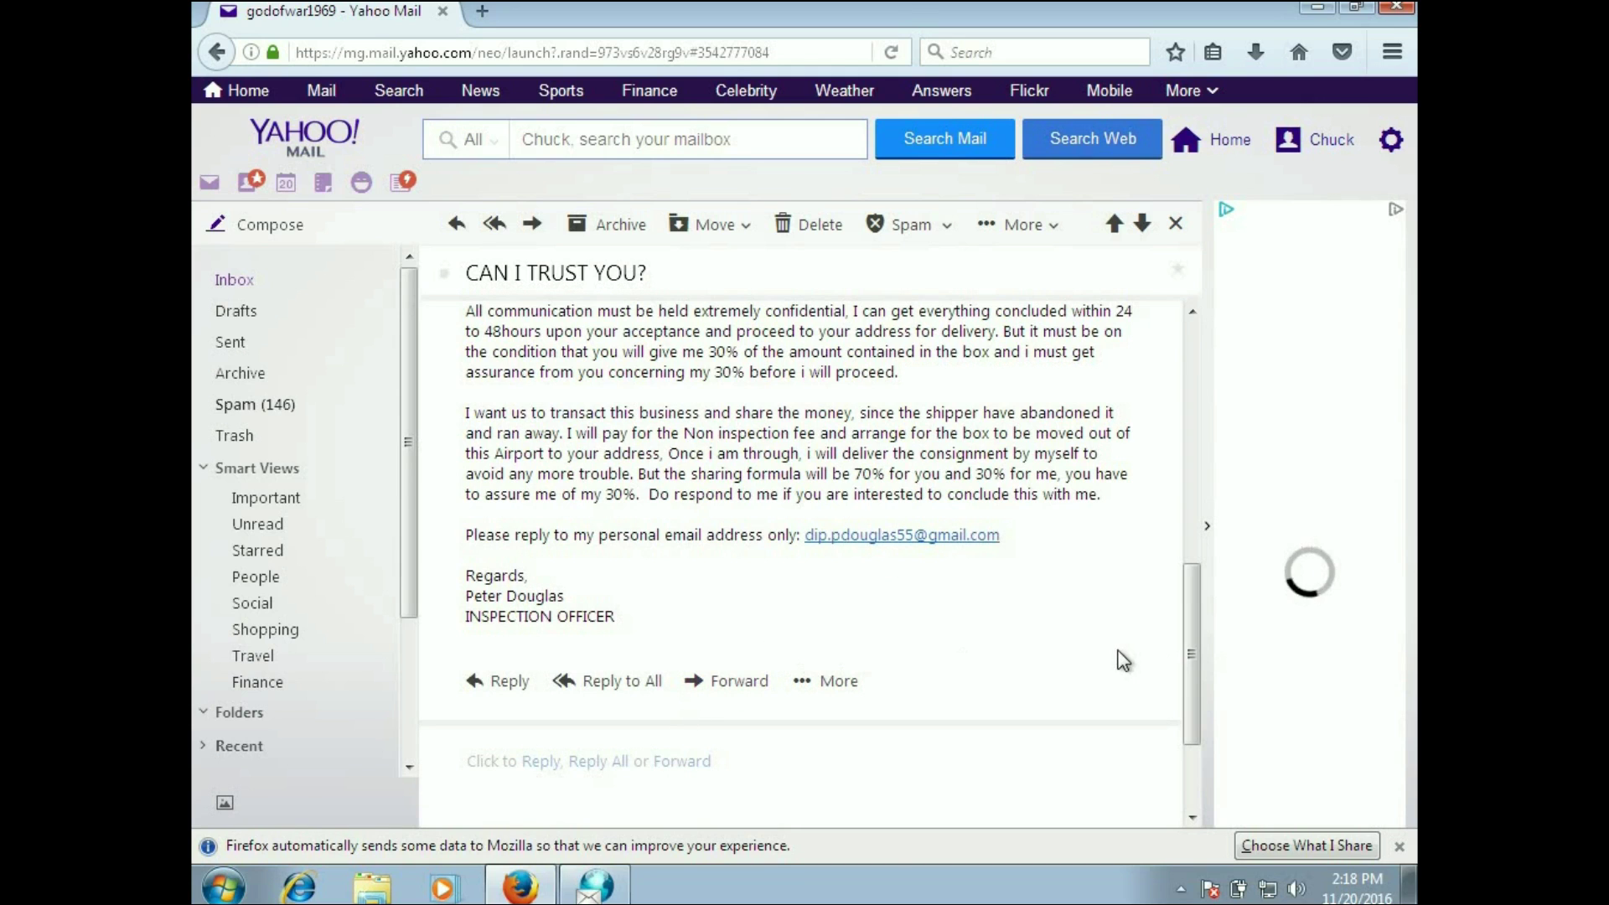
drag(1192, 652, 1208, 390)
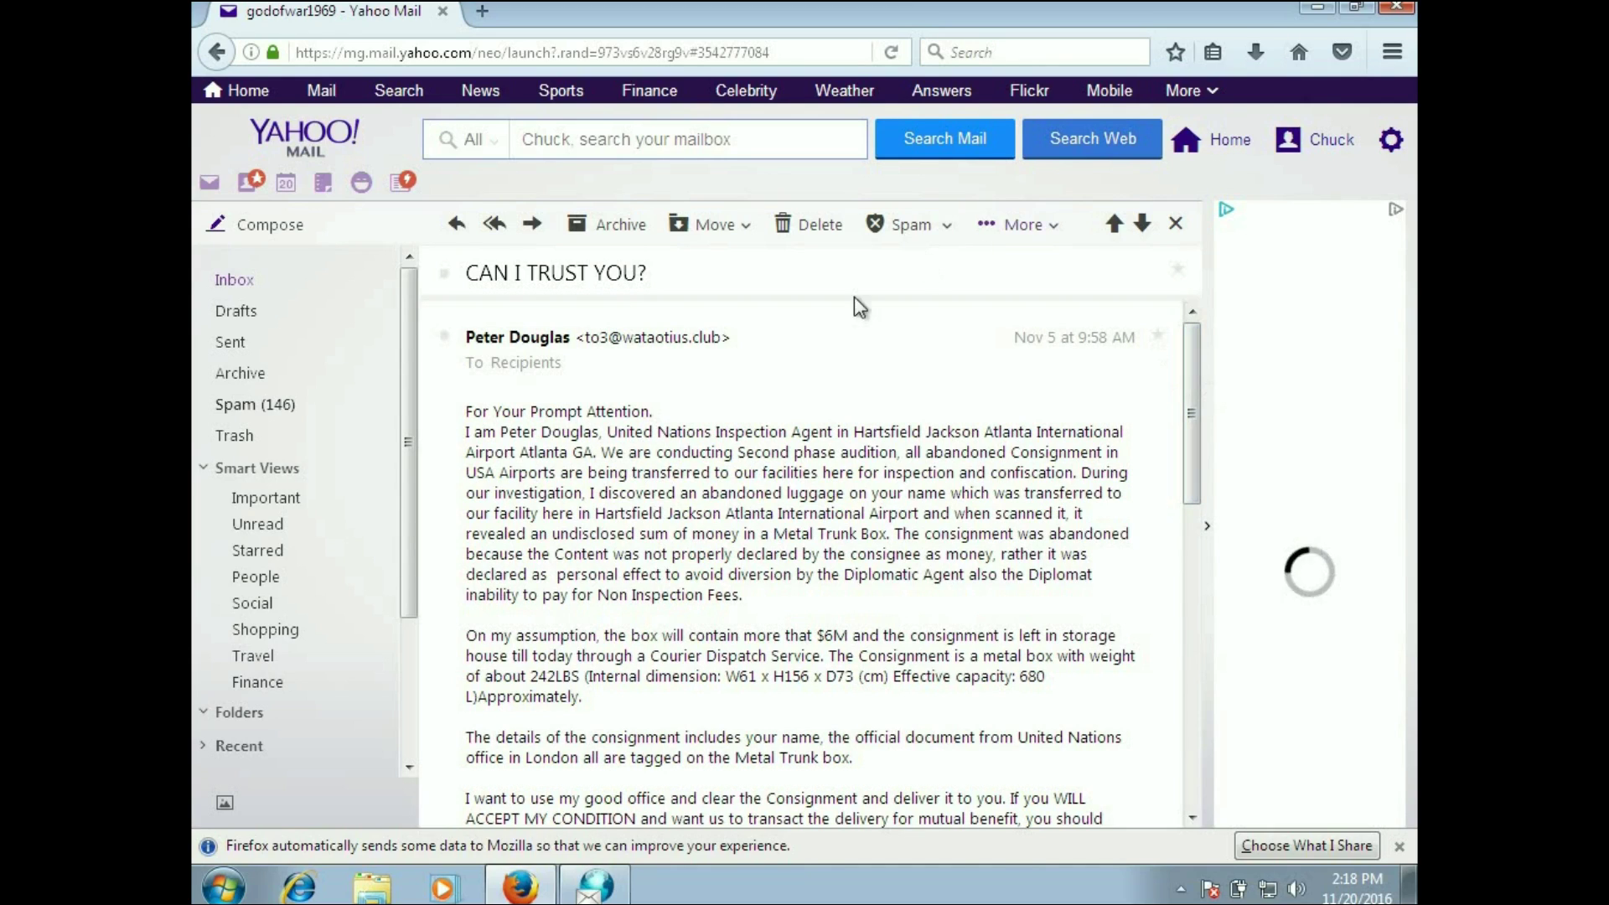
triple_click(602, 340)
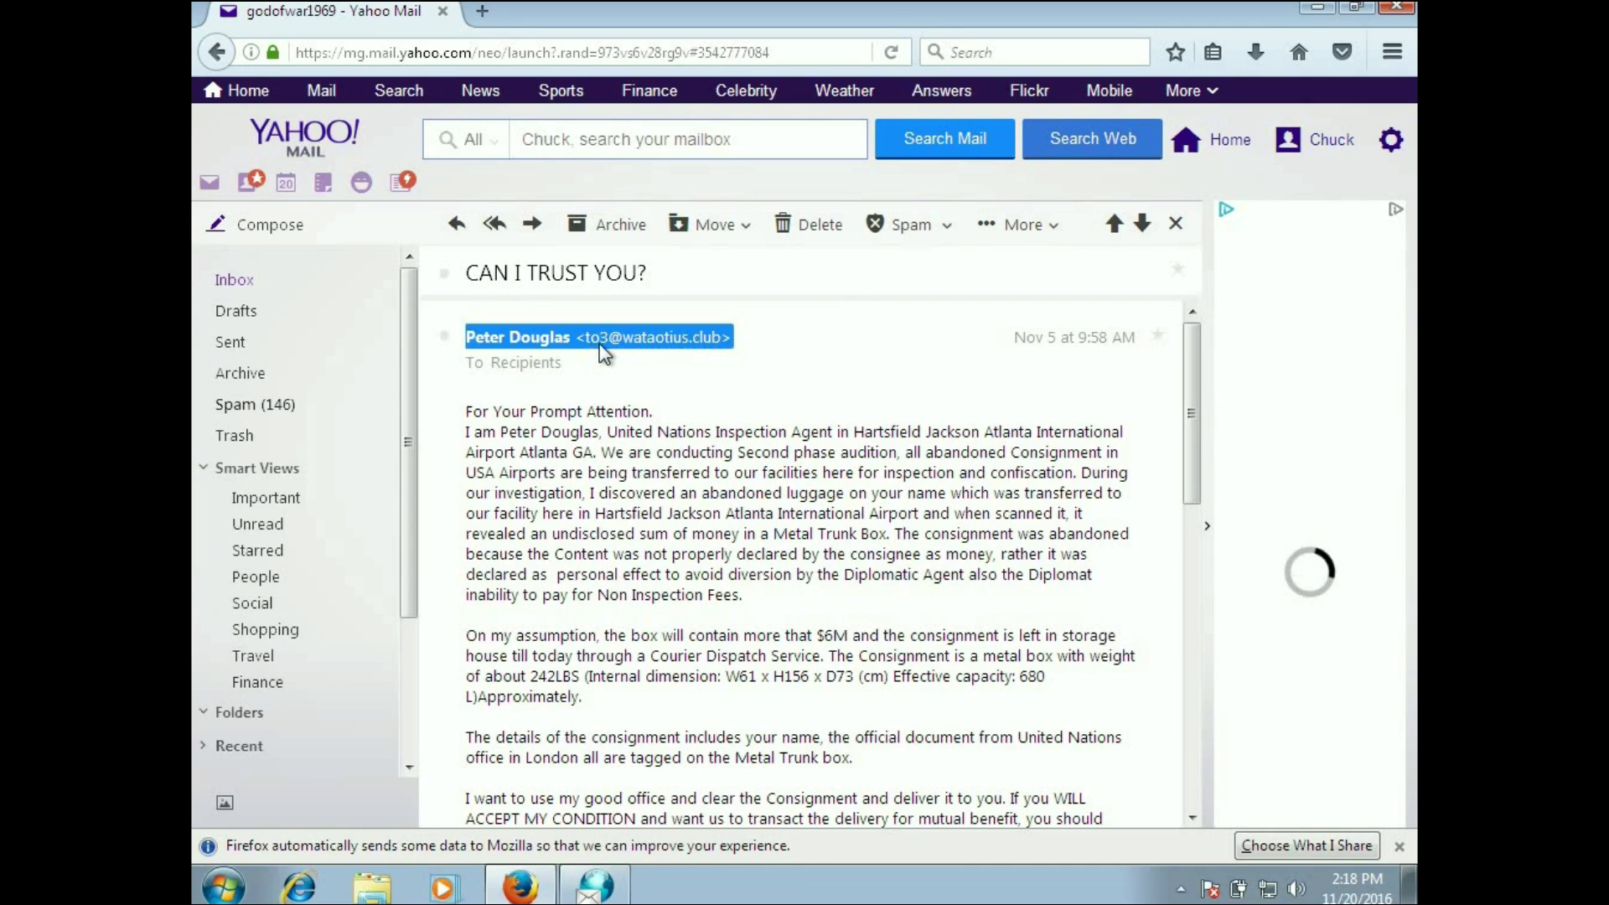
mouse_move(704, 352)
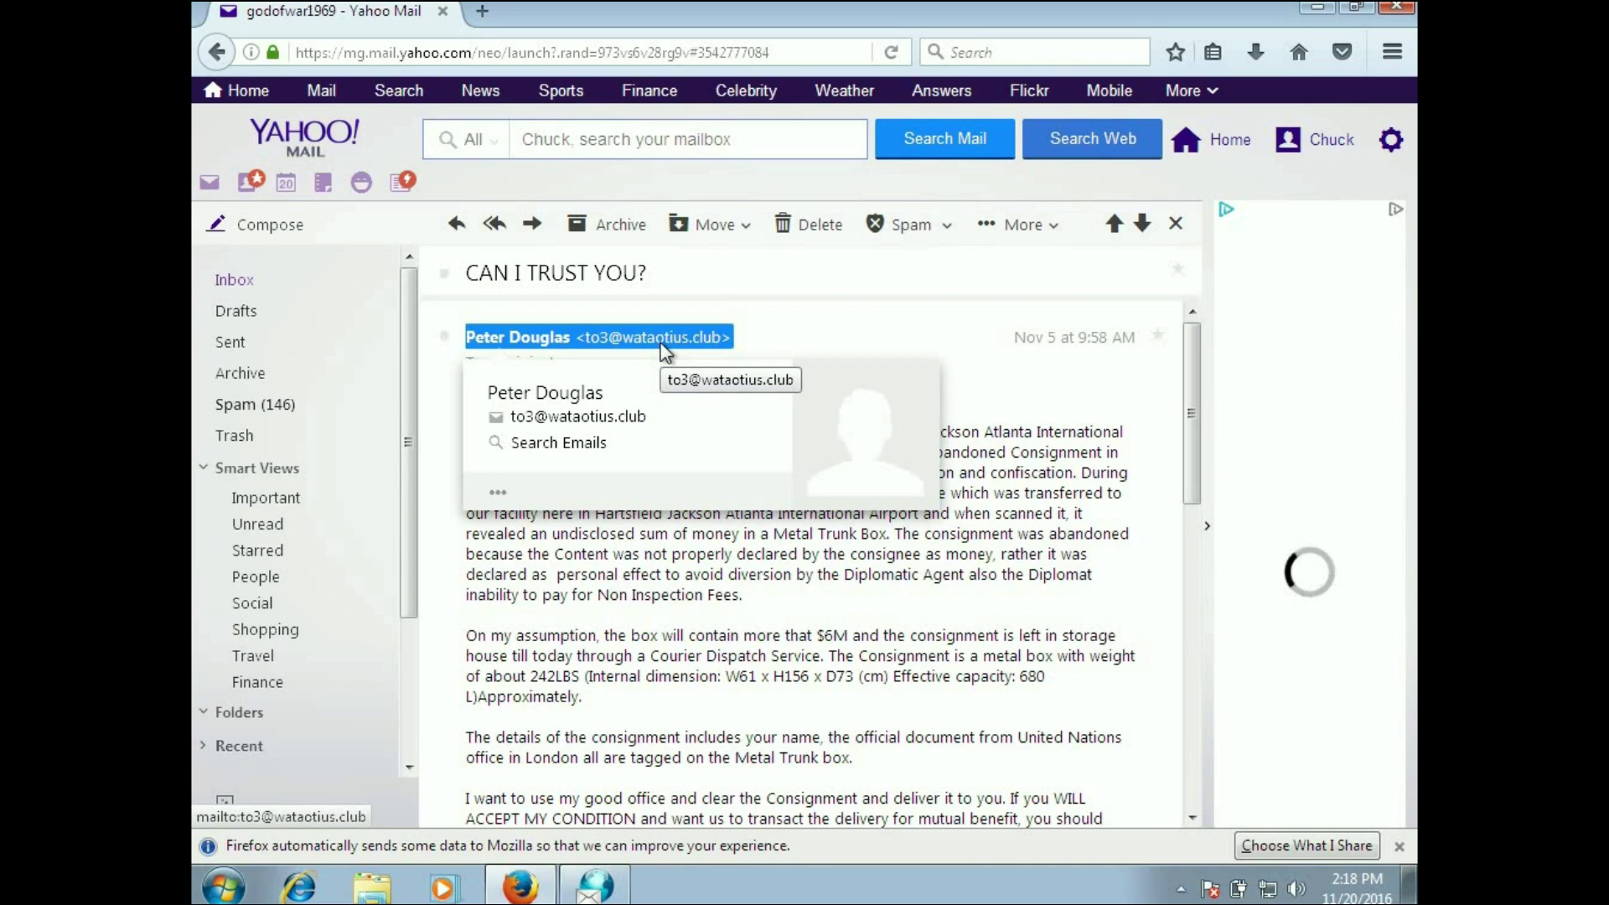
click(848, 343)
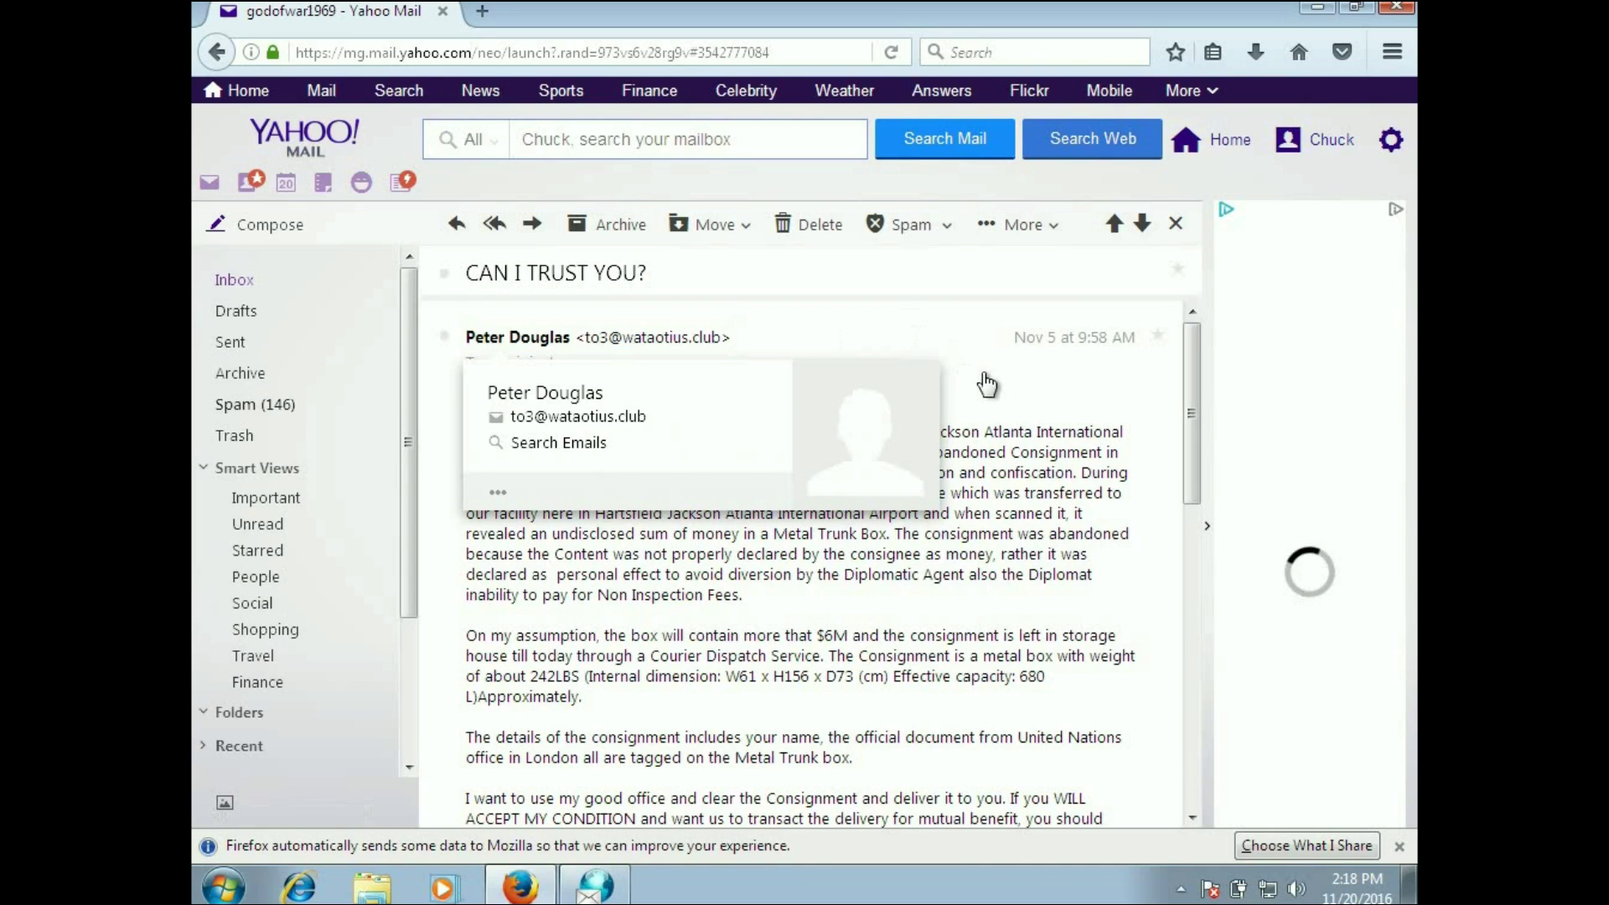
drag(1189, 387, 1196, 687)
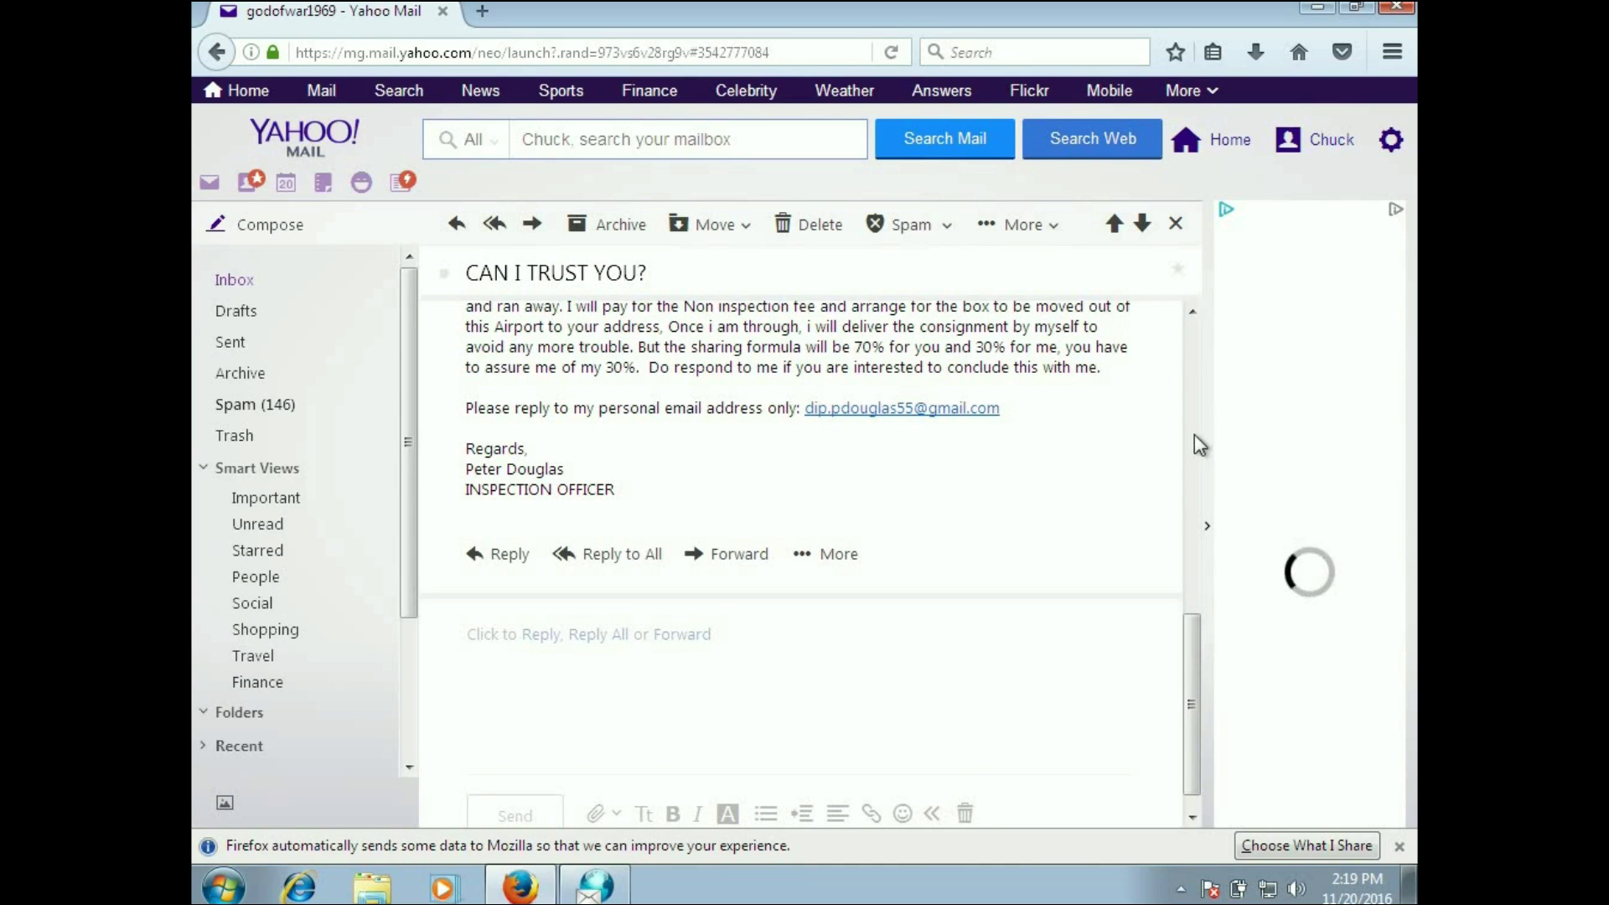
click(1197, 339)
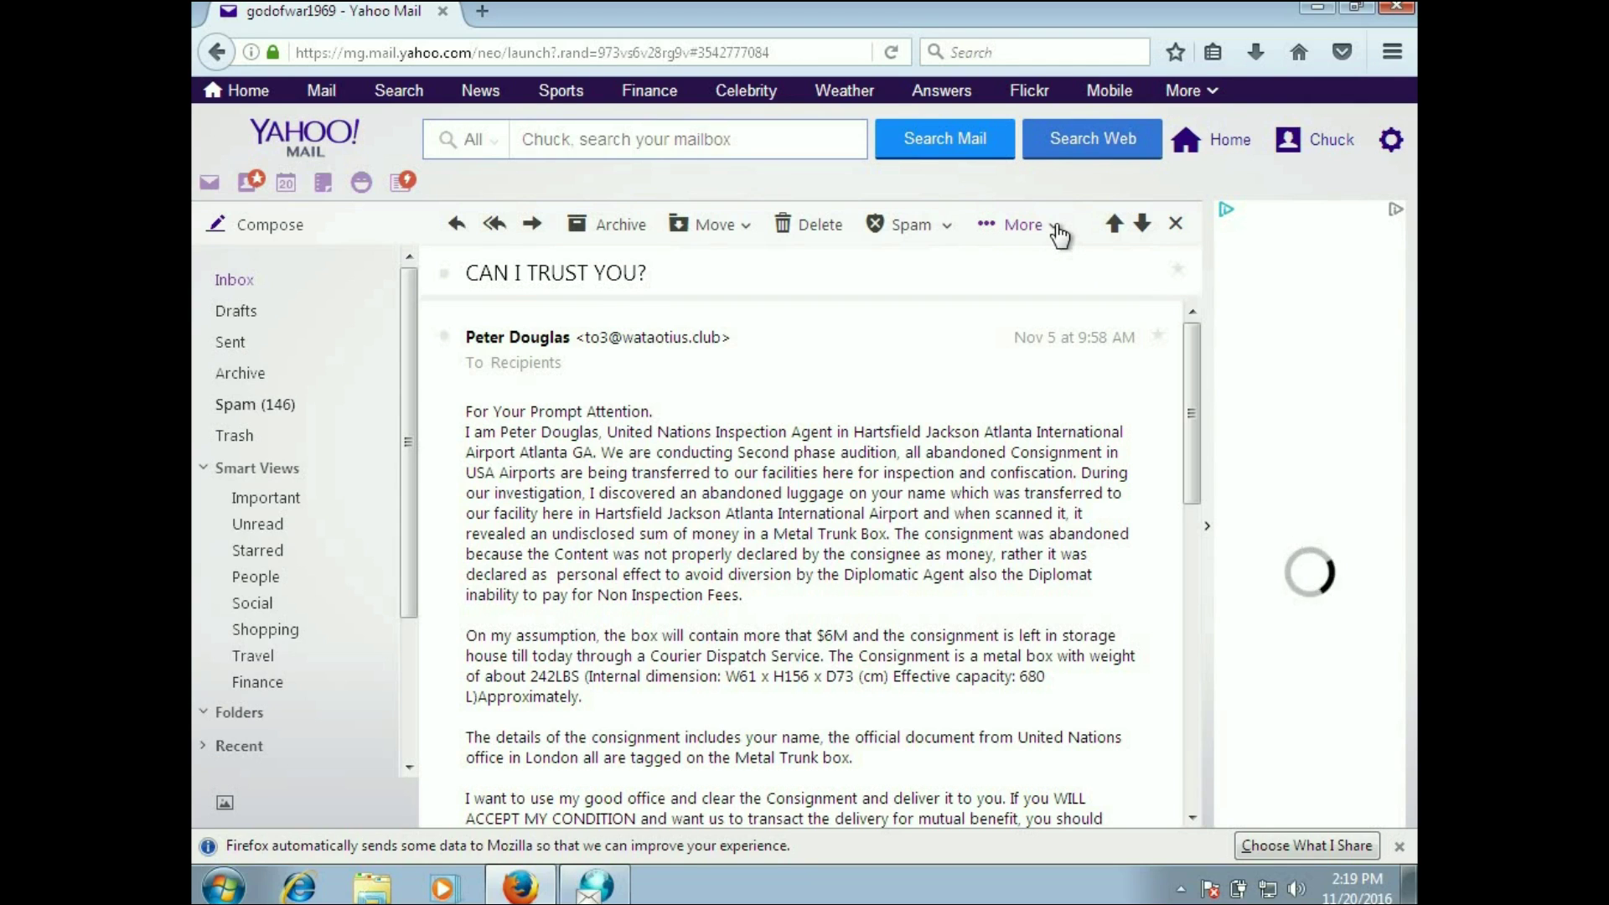
Step: Open the raw message source of the 'CAN I TRUST YOU?' email in a new tab
click(1057, 234)
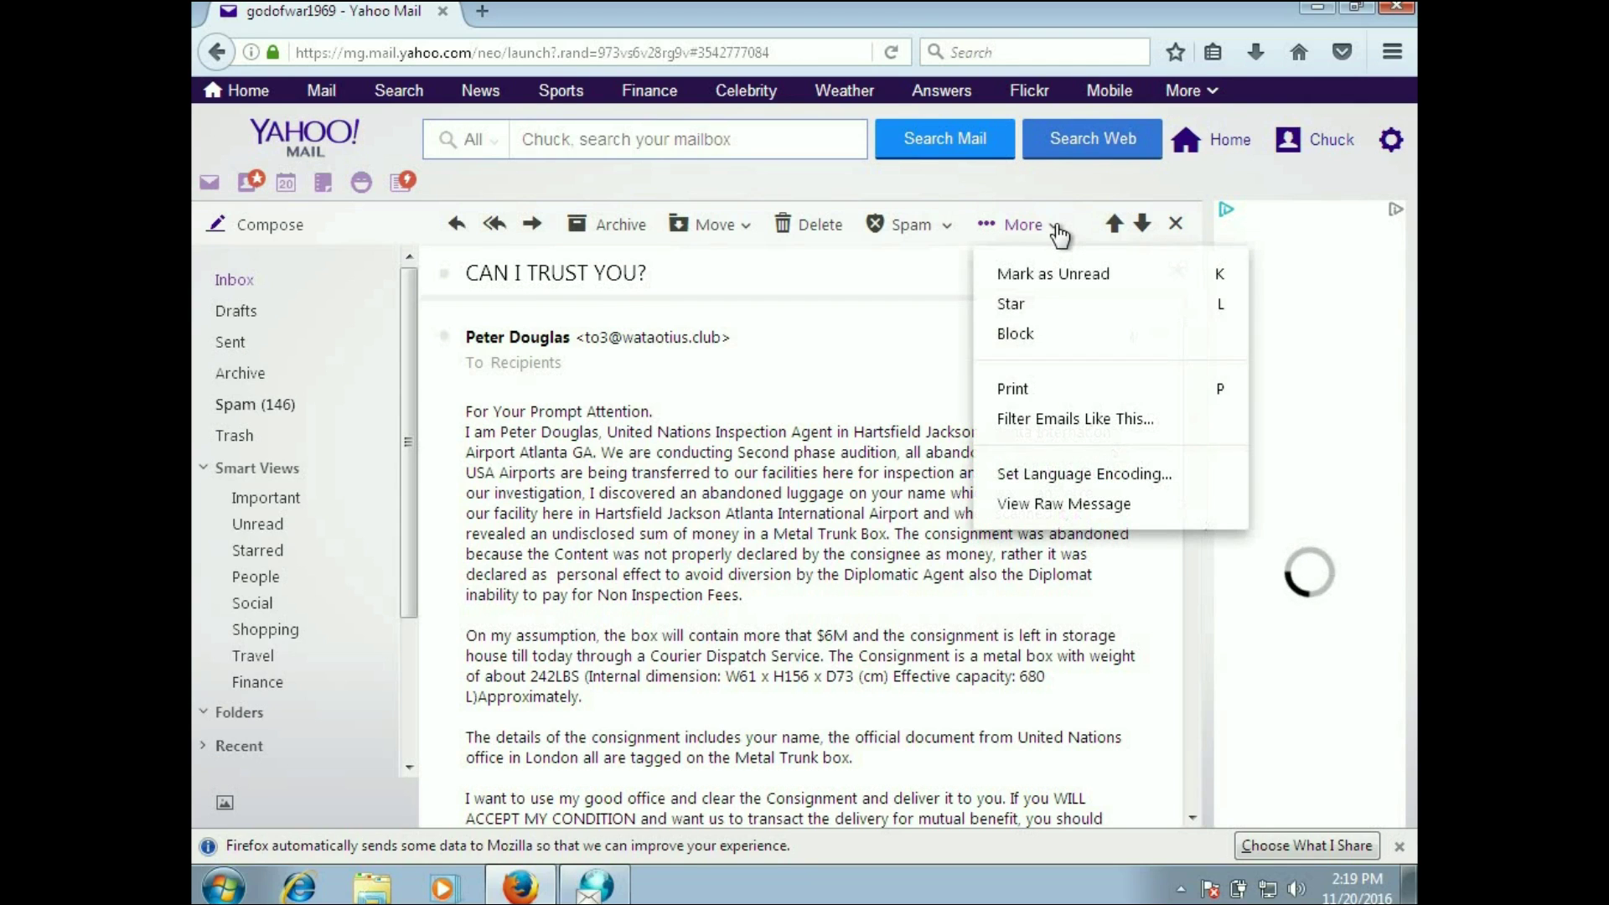
click(1056, 506)
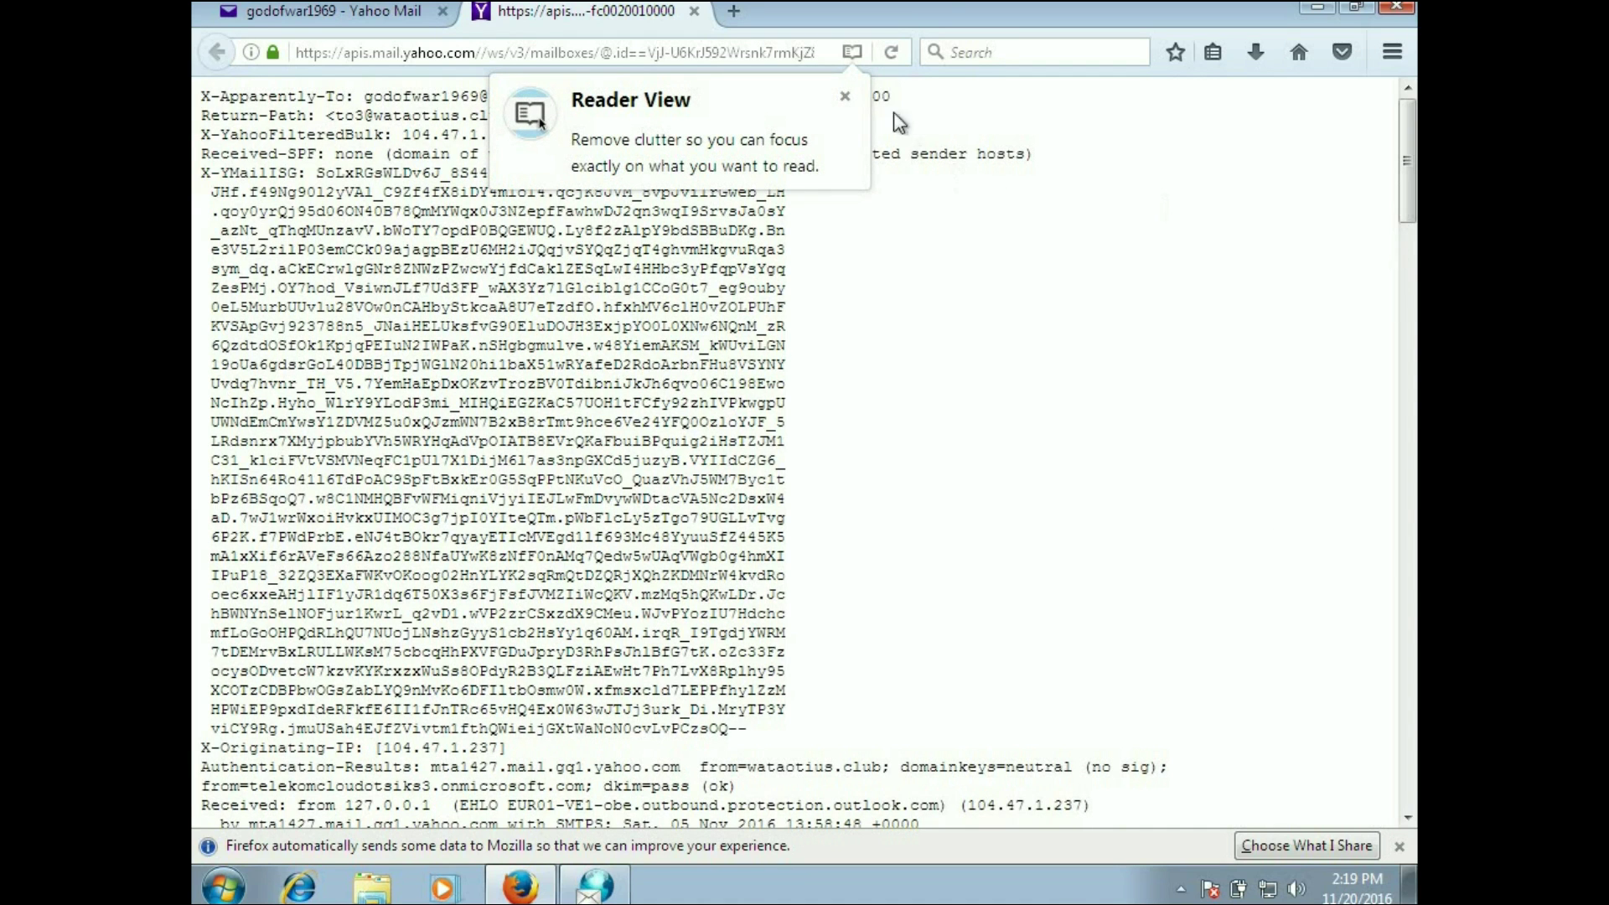
Step: Dismiss the reader-view suggestion and select the full raw header block for copying
click(846, 97)
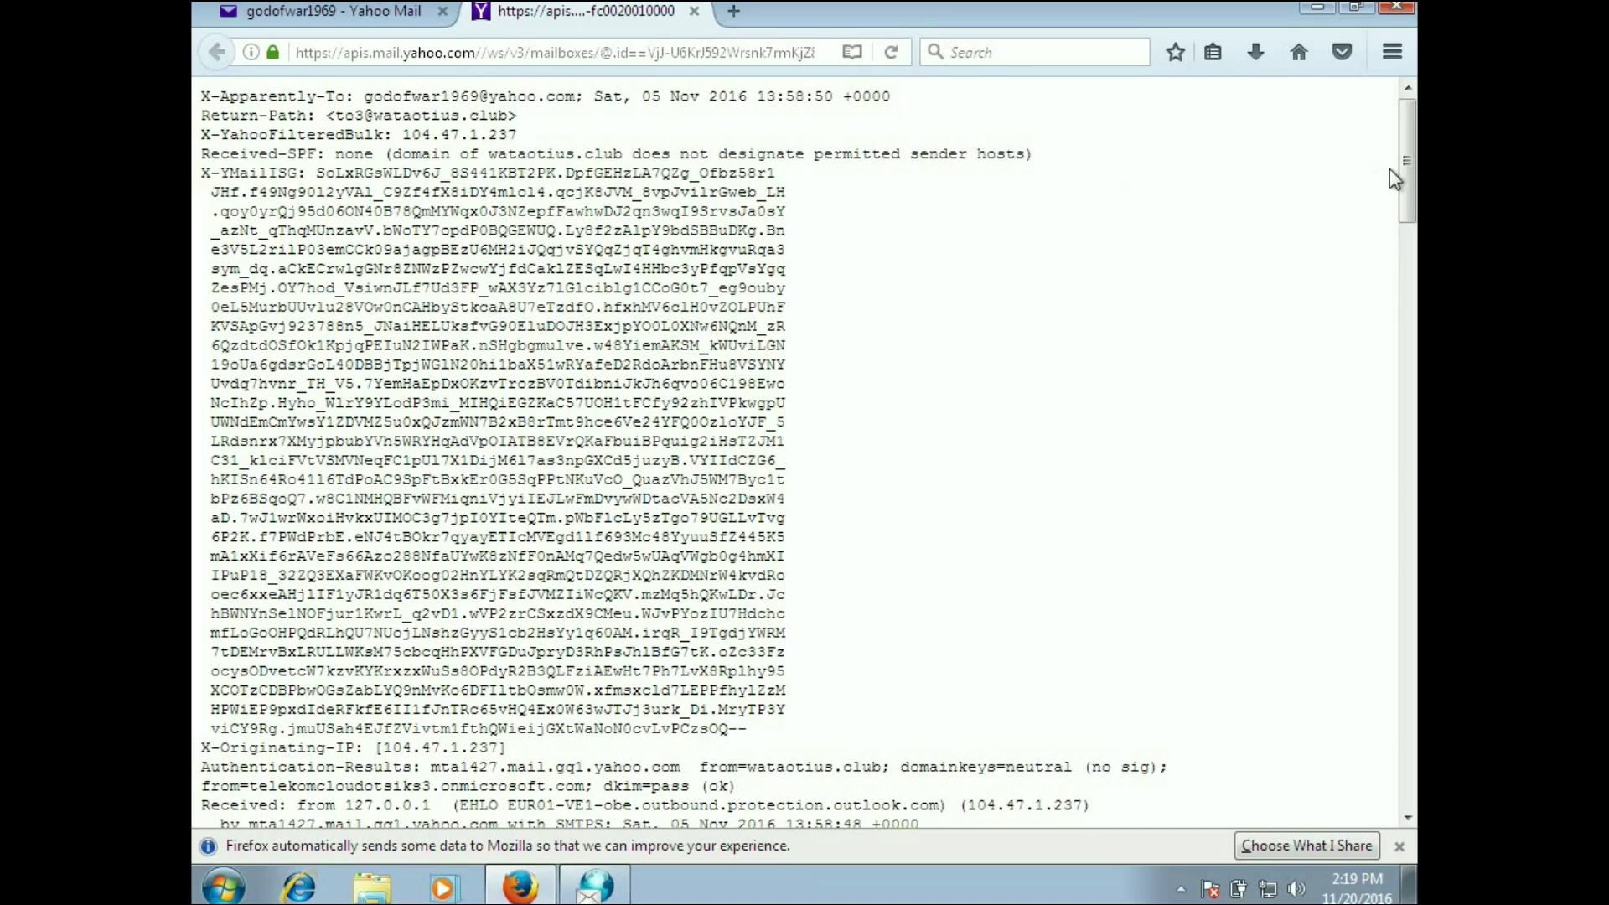
drag(1406, 170, 1405, 625)
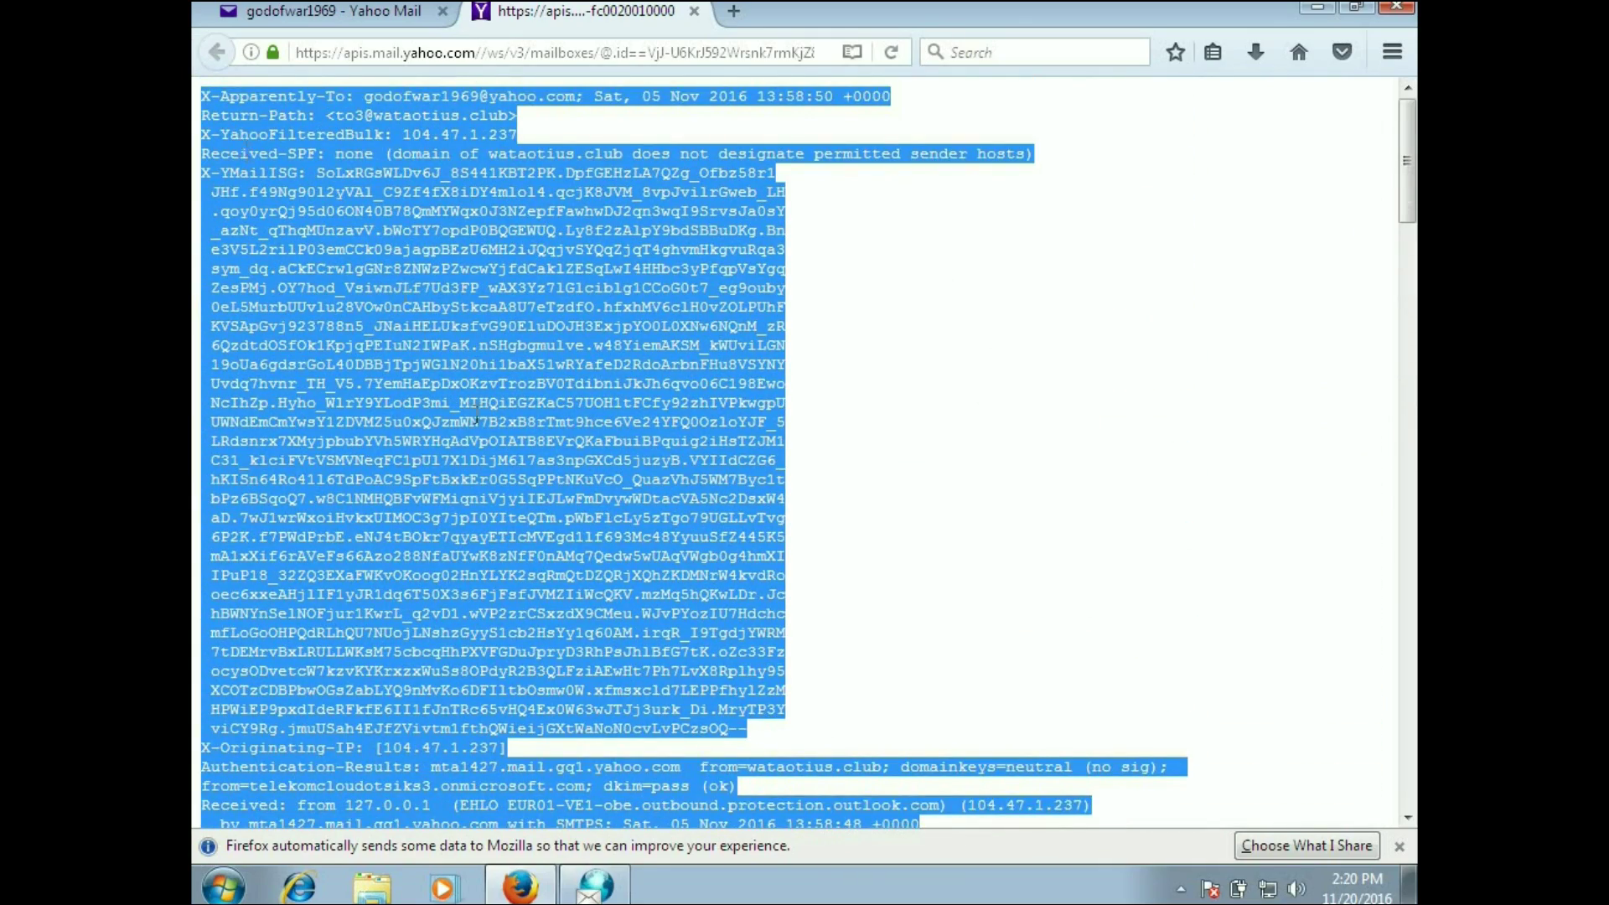
Step: Paste the copied spam headers into a new eMailTrackerPro header trace and run it
click(605, 889)
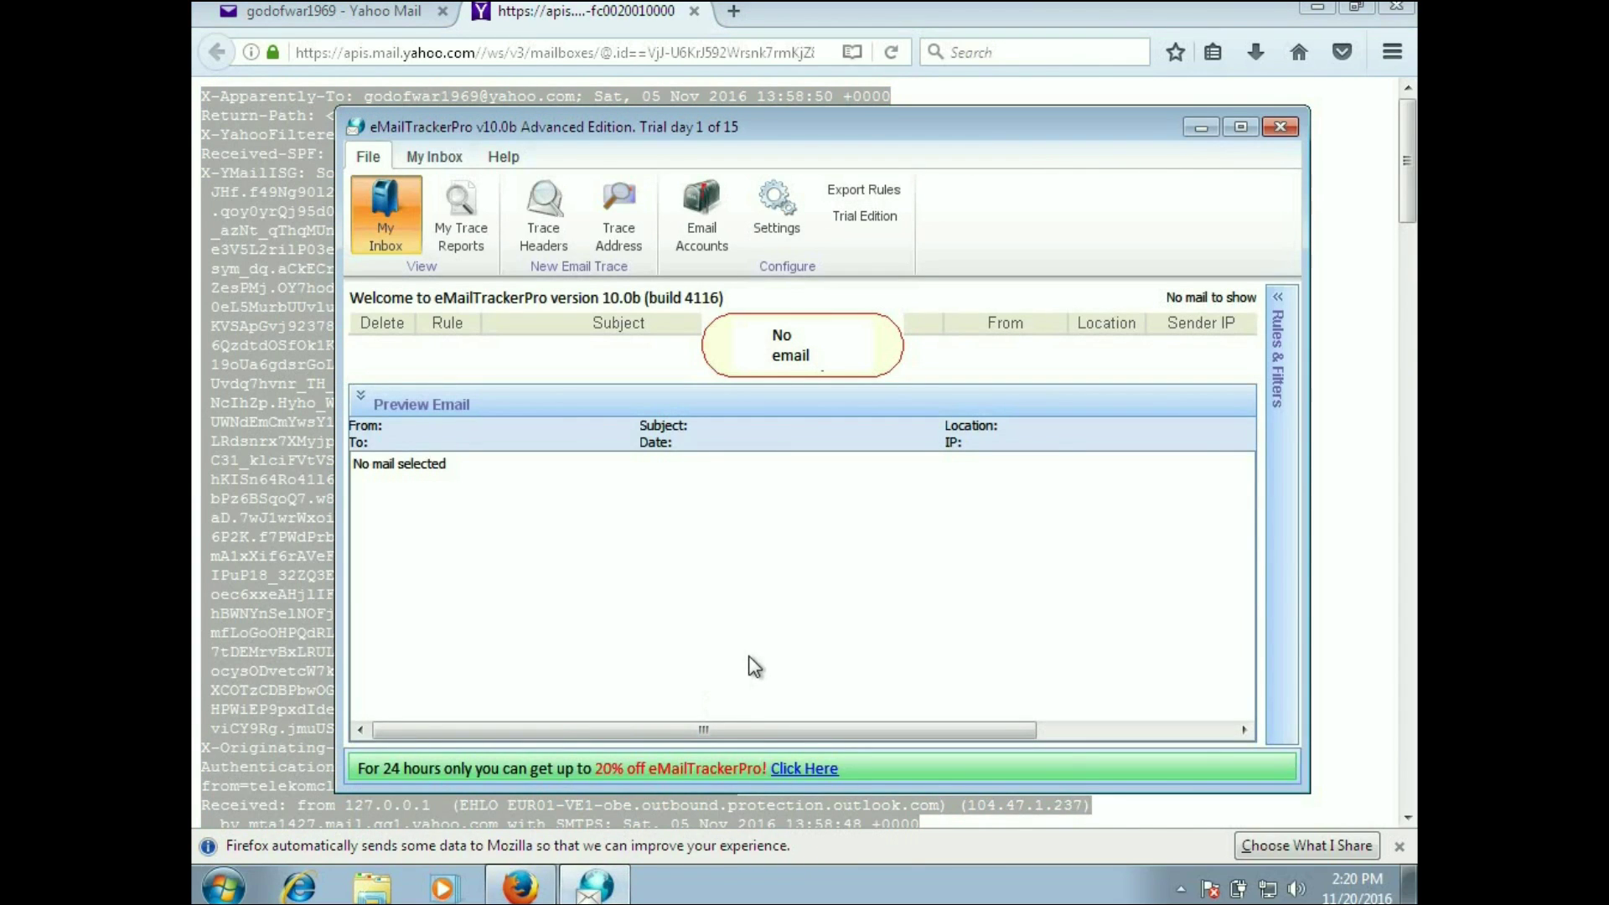
click(544, 231)
key(ctrl+v)
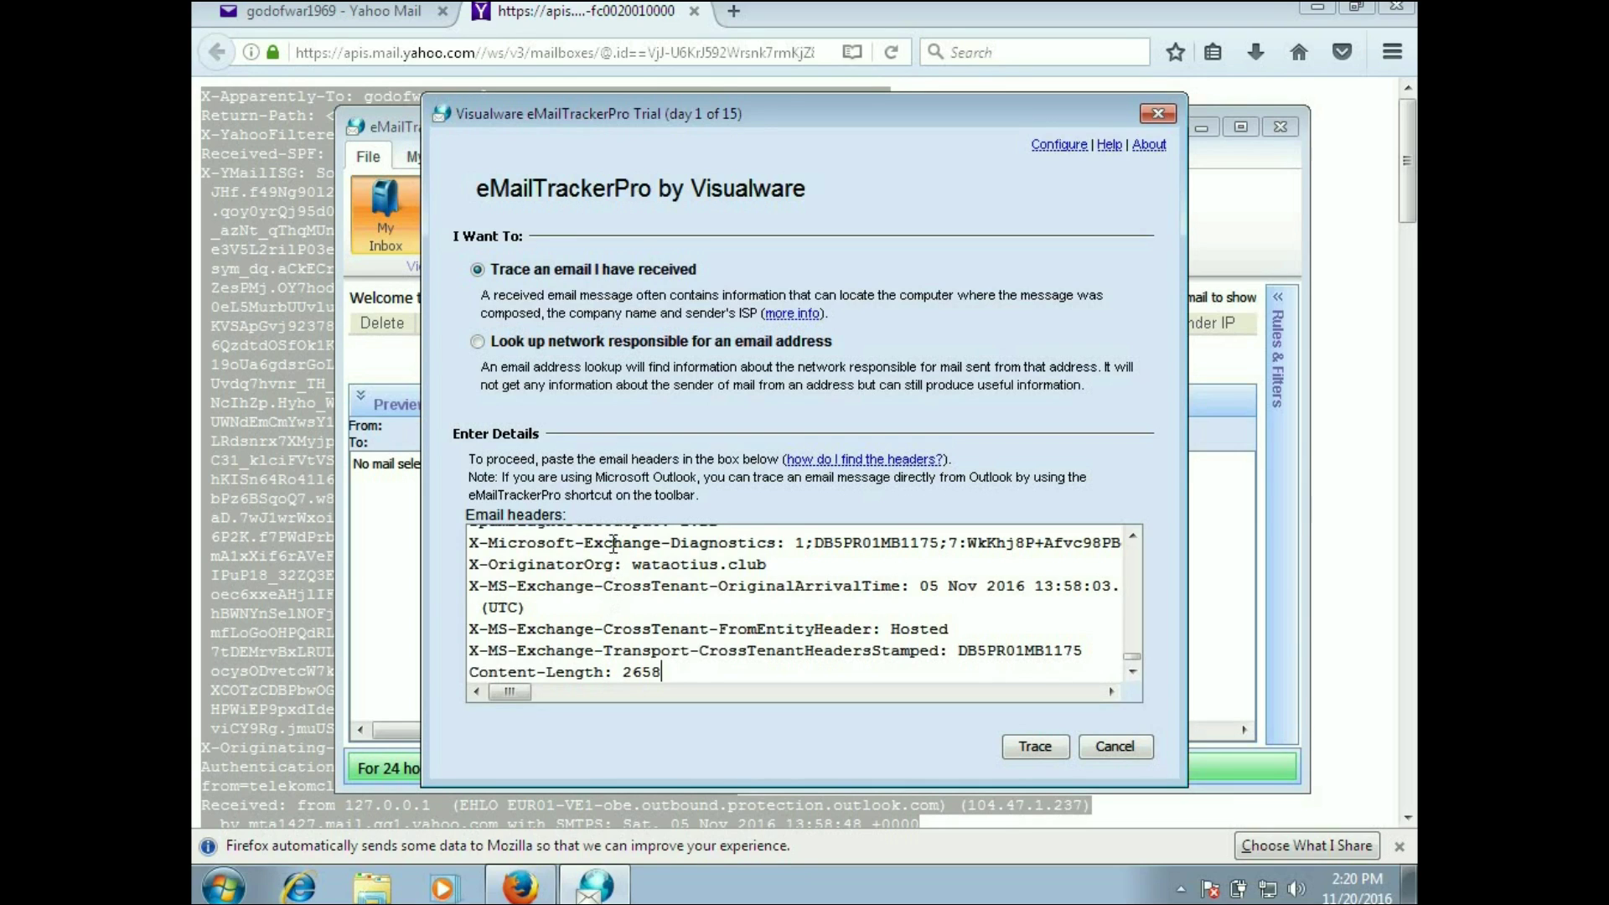
click(1044, 744)
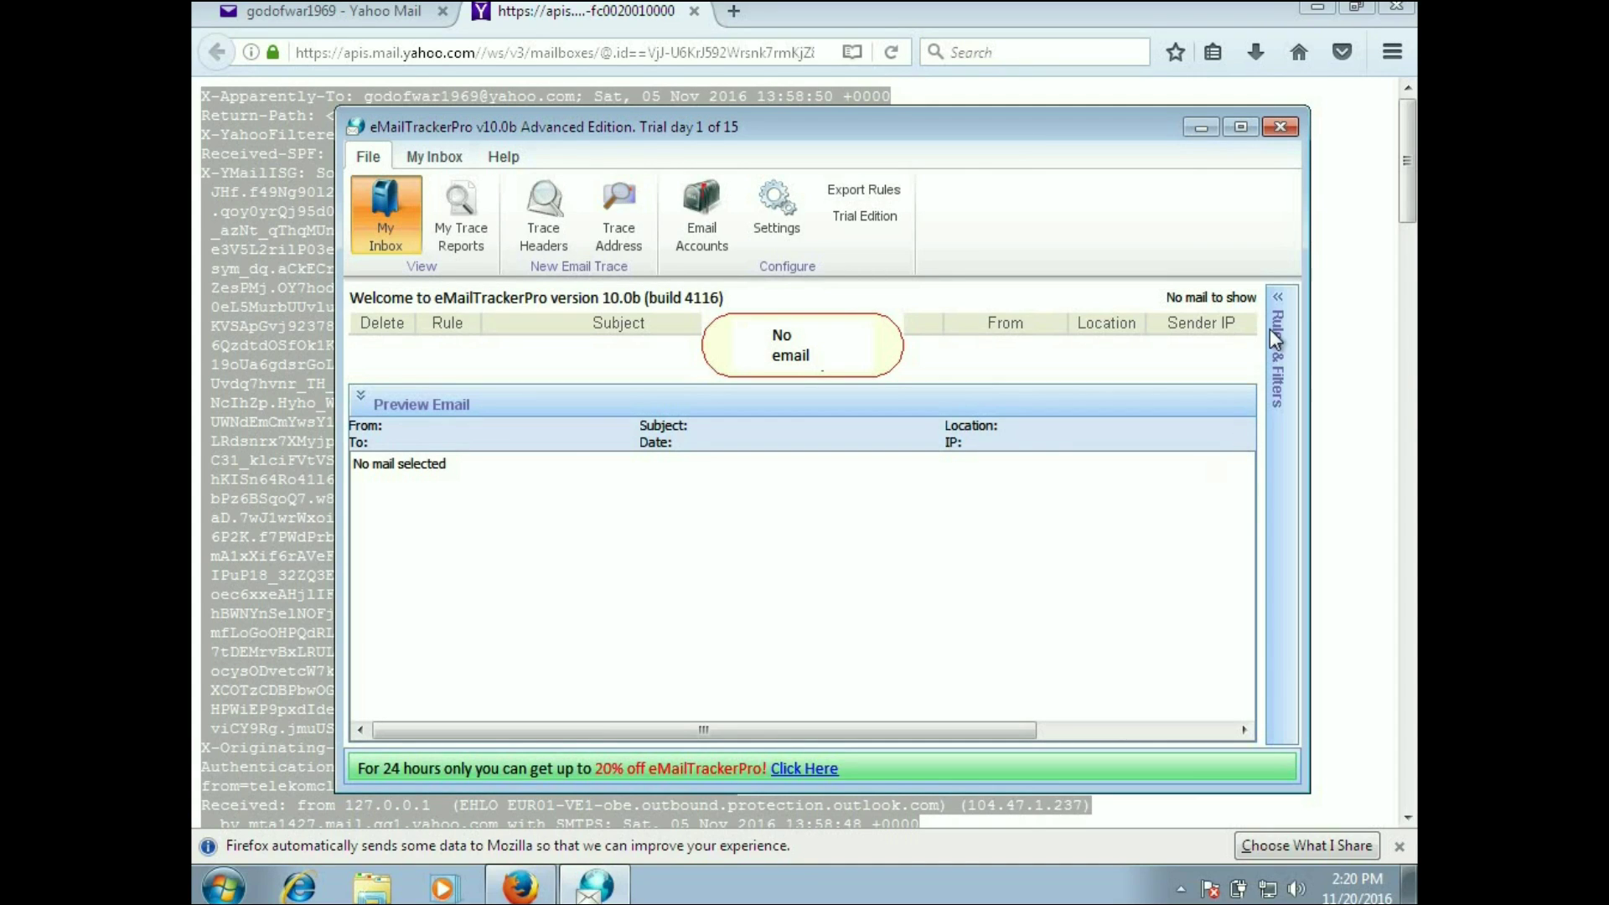
Step: Open the finished 'CAN I TRUST YOU?' trace report and maximize the window to view it fully
click(1279, 298)
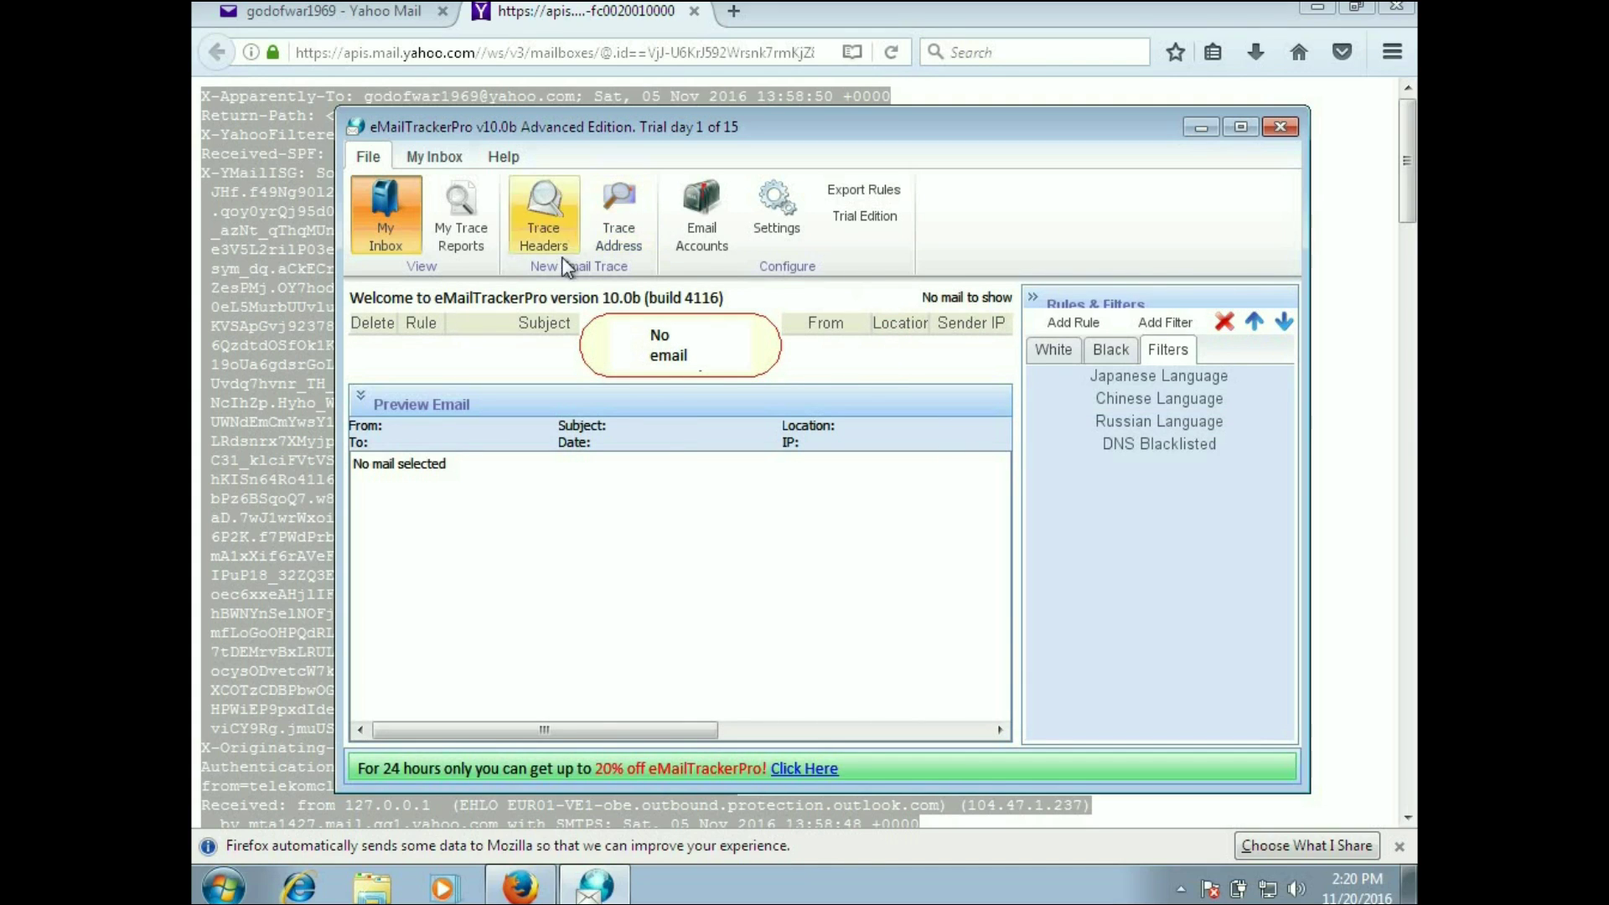
click(464, 207)
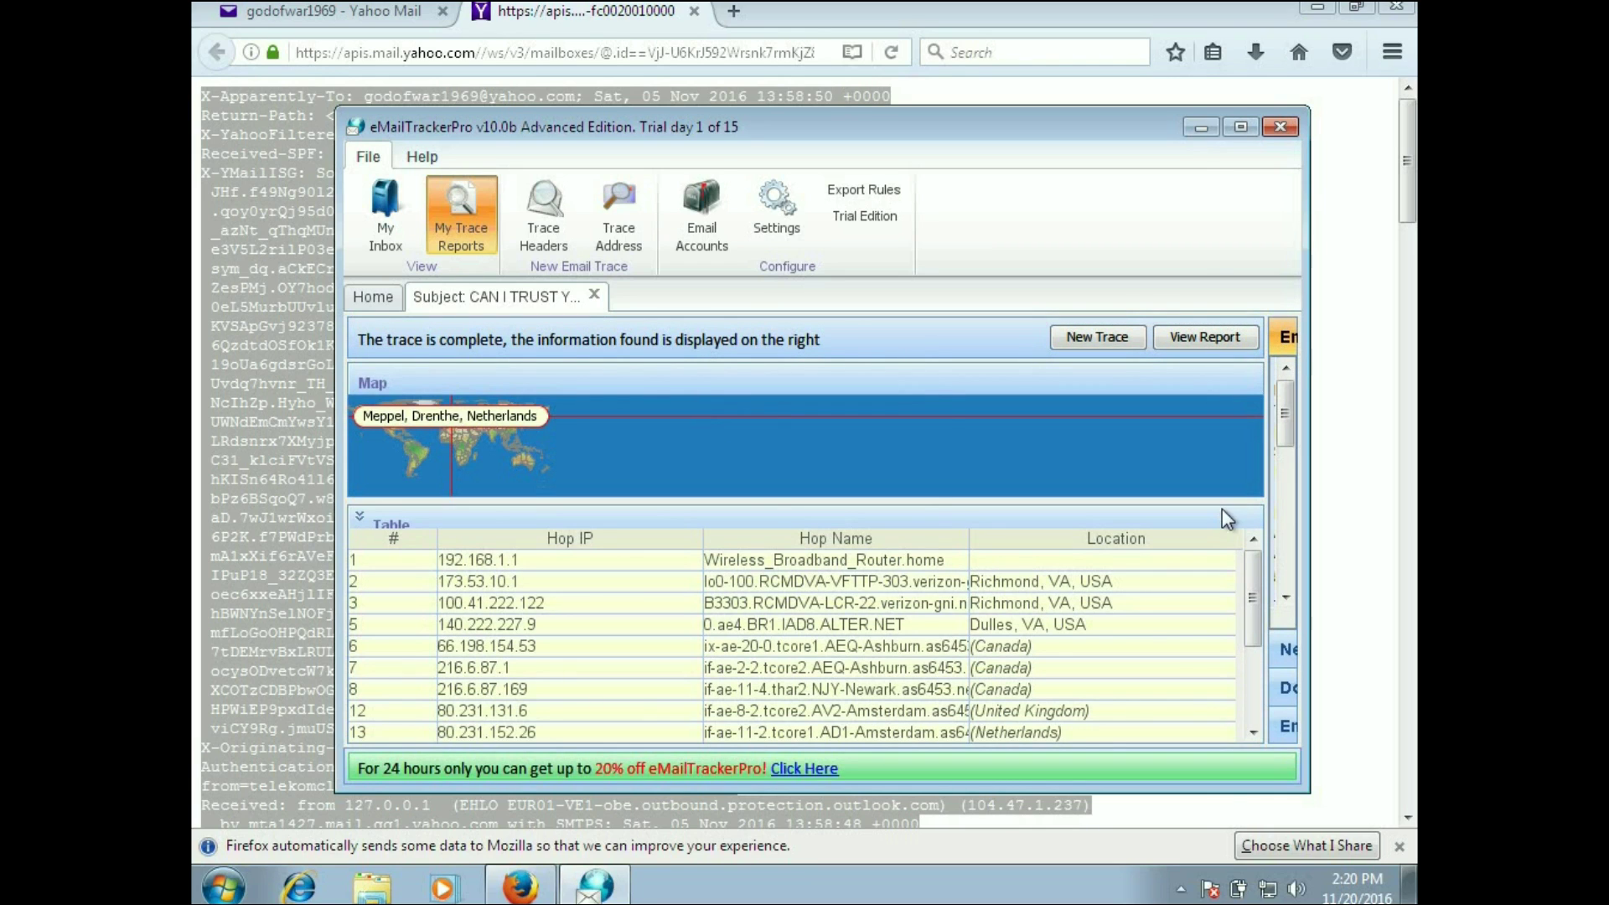
click(1240, 128)
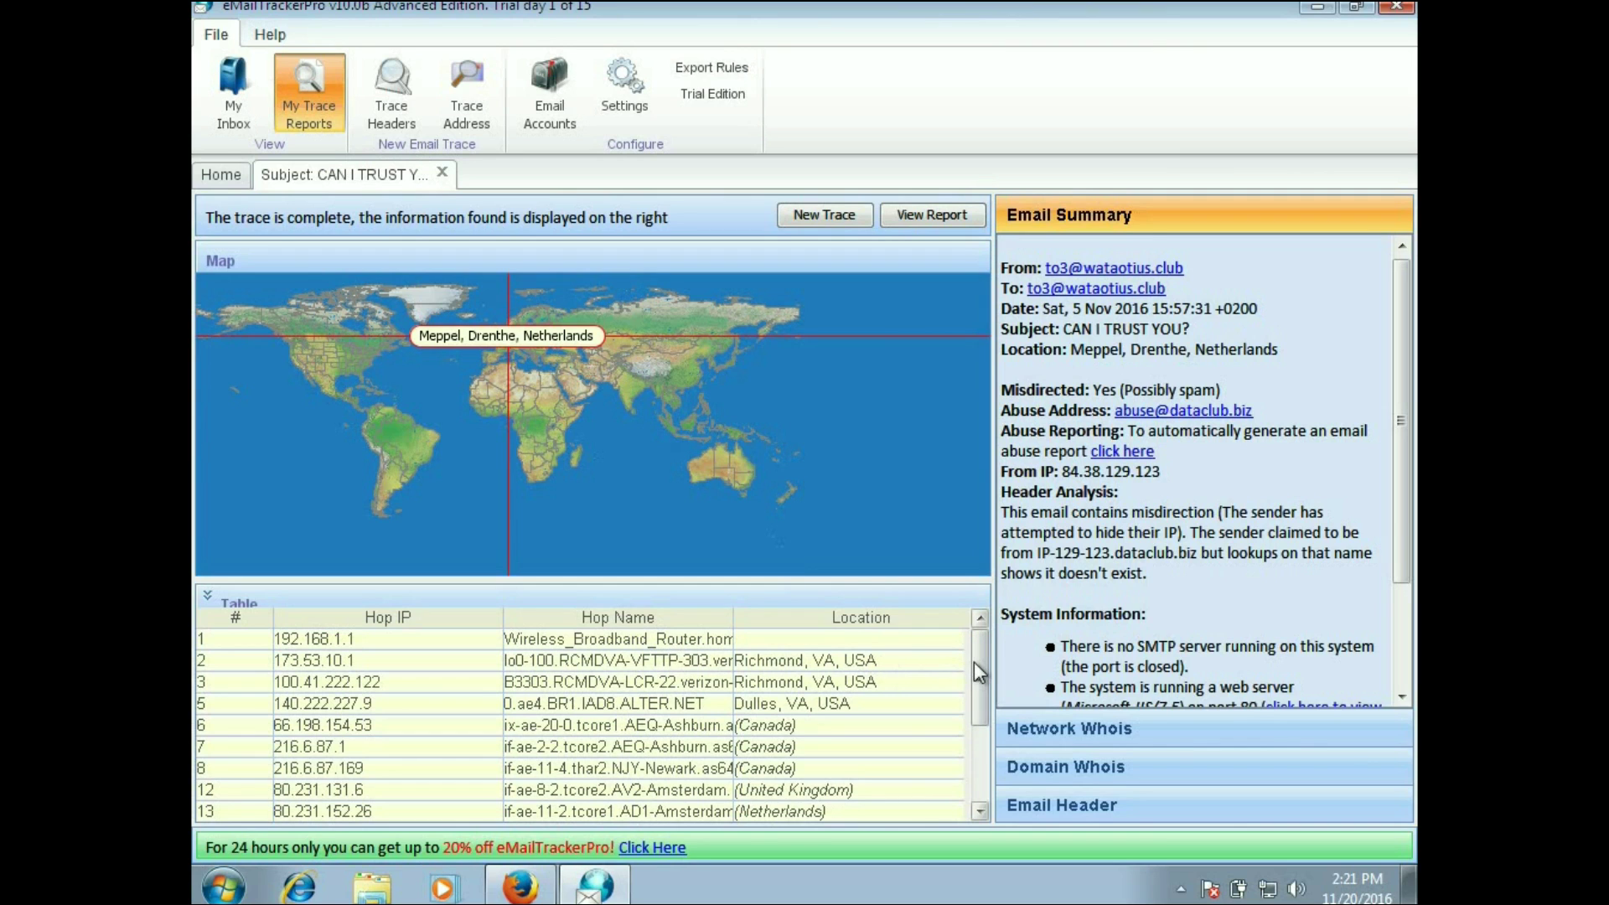
drag(978, 662, 980, 759)
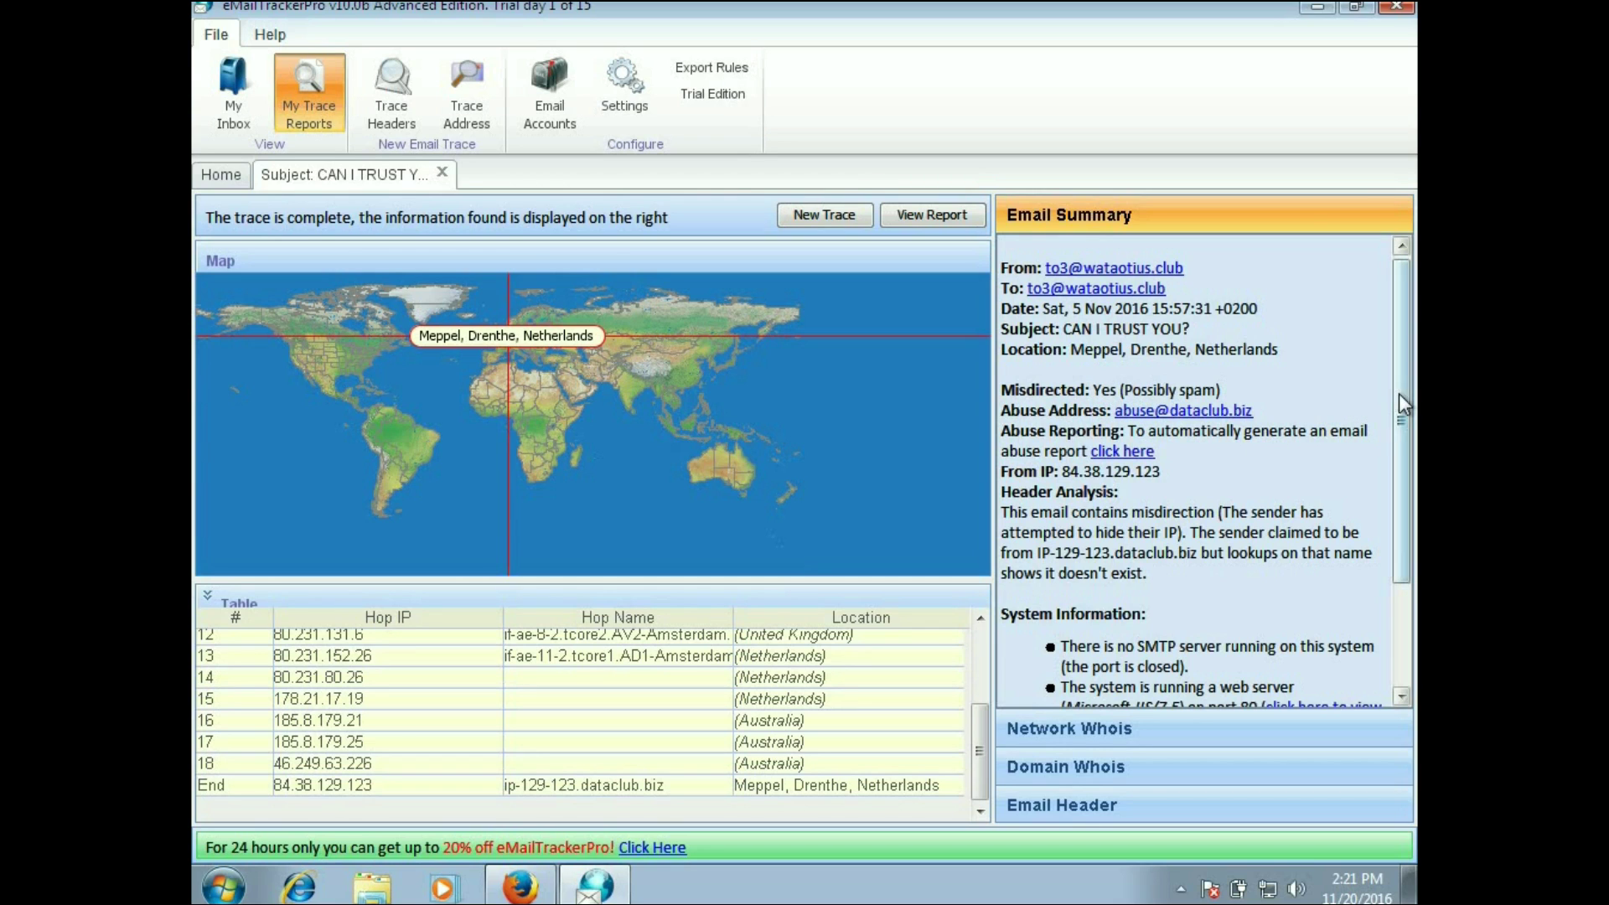
drag(1400, 394, 1401, 434)
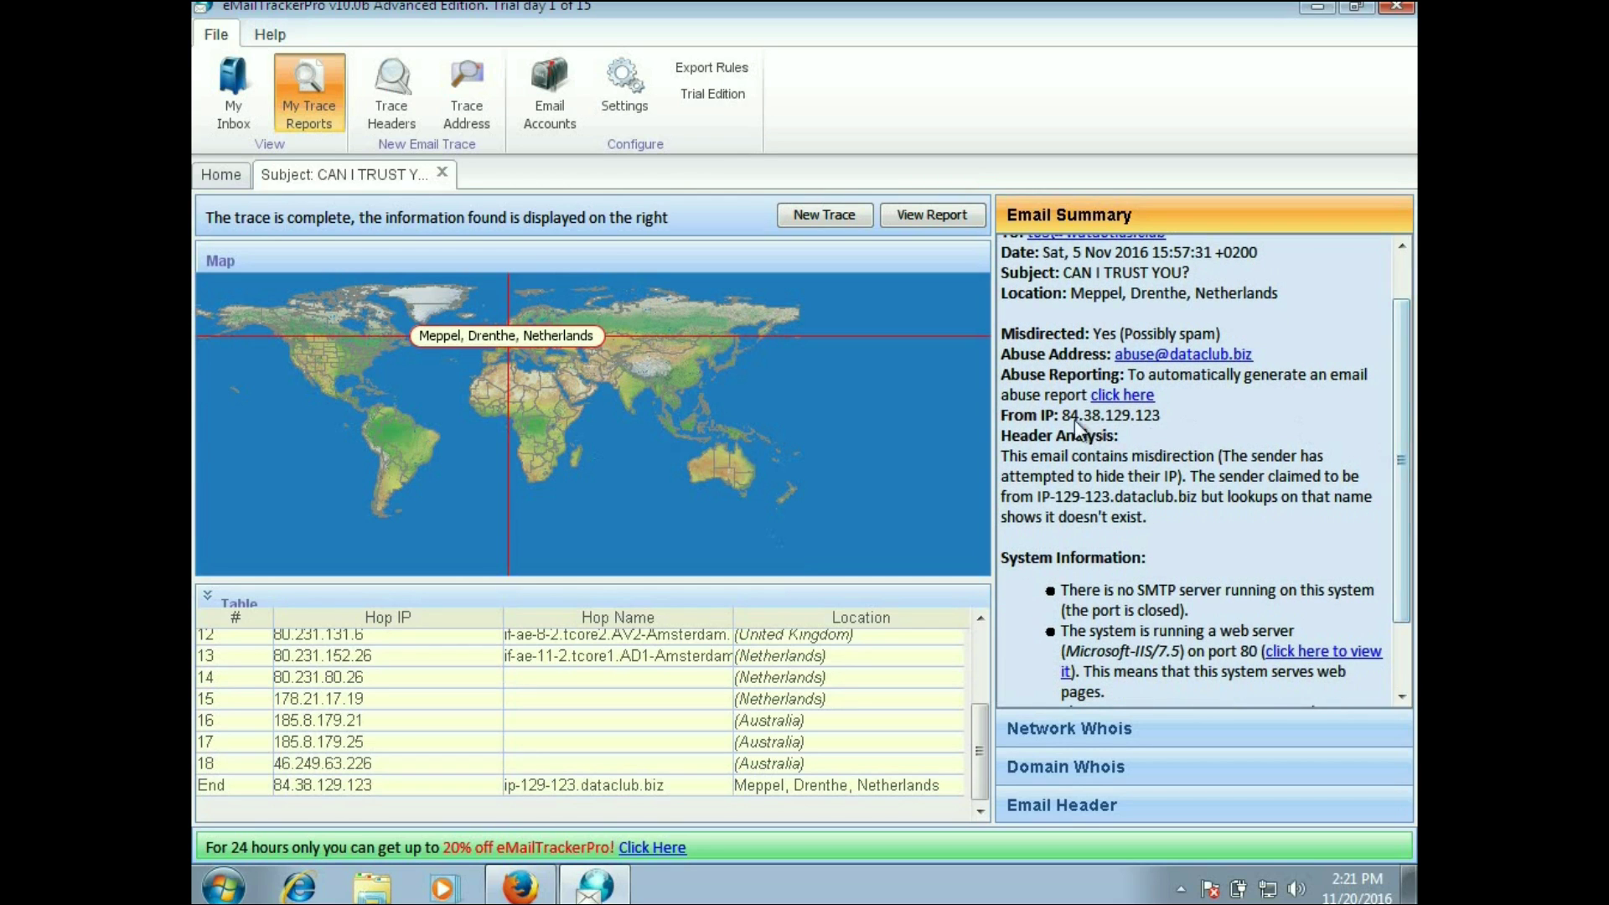
drag(1060, 416, 1153, 425)
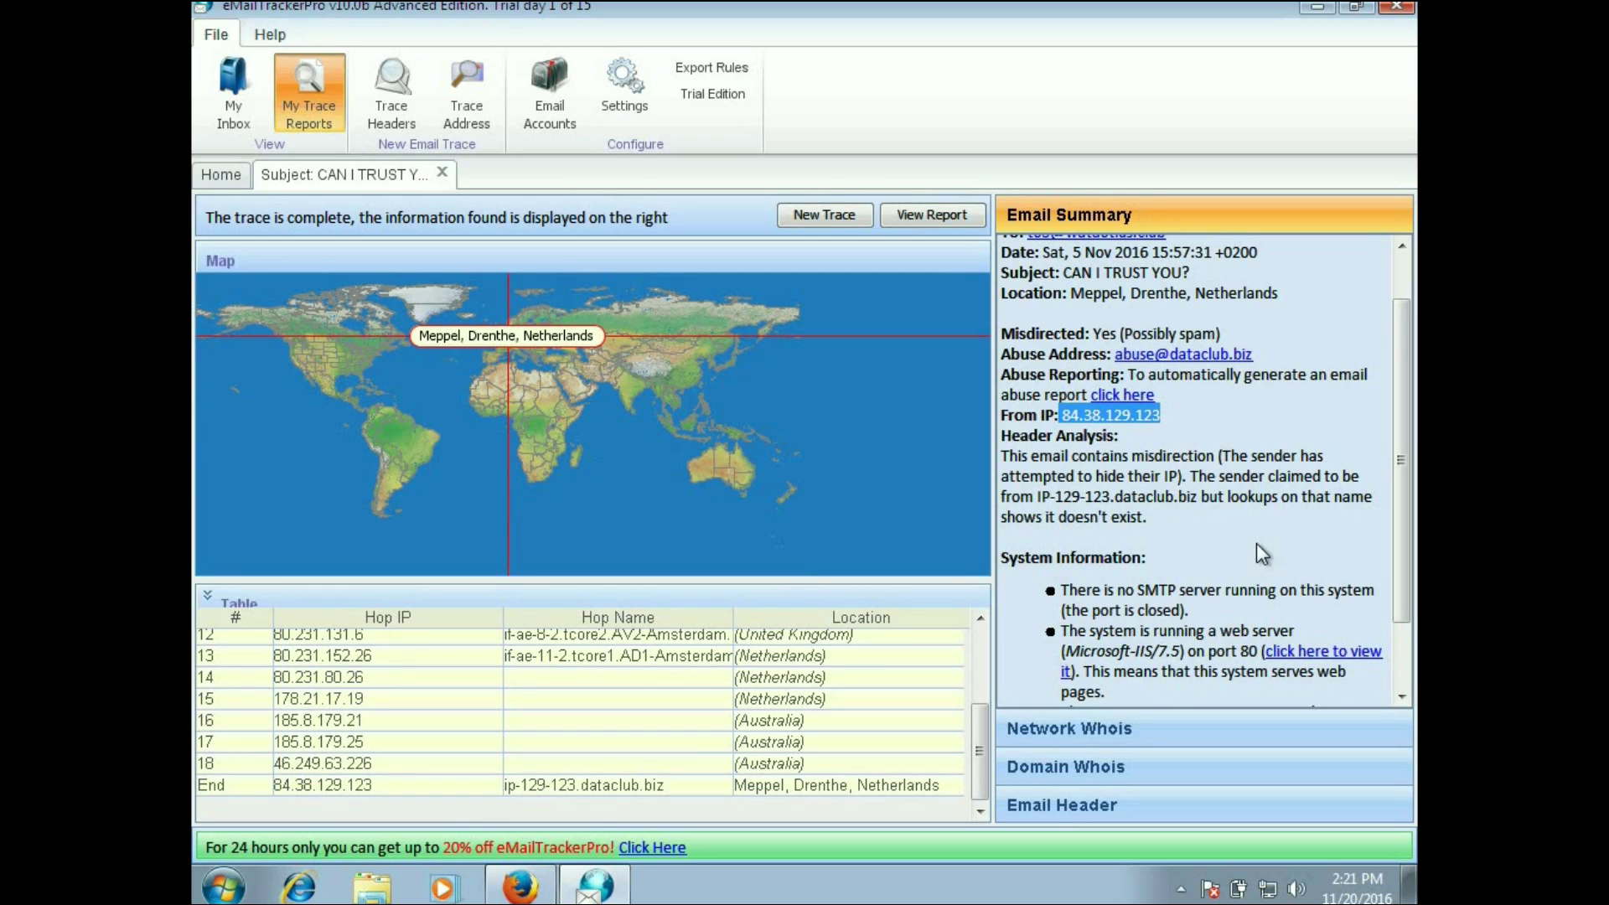
click(1125, 730)
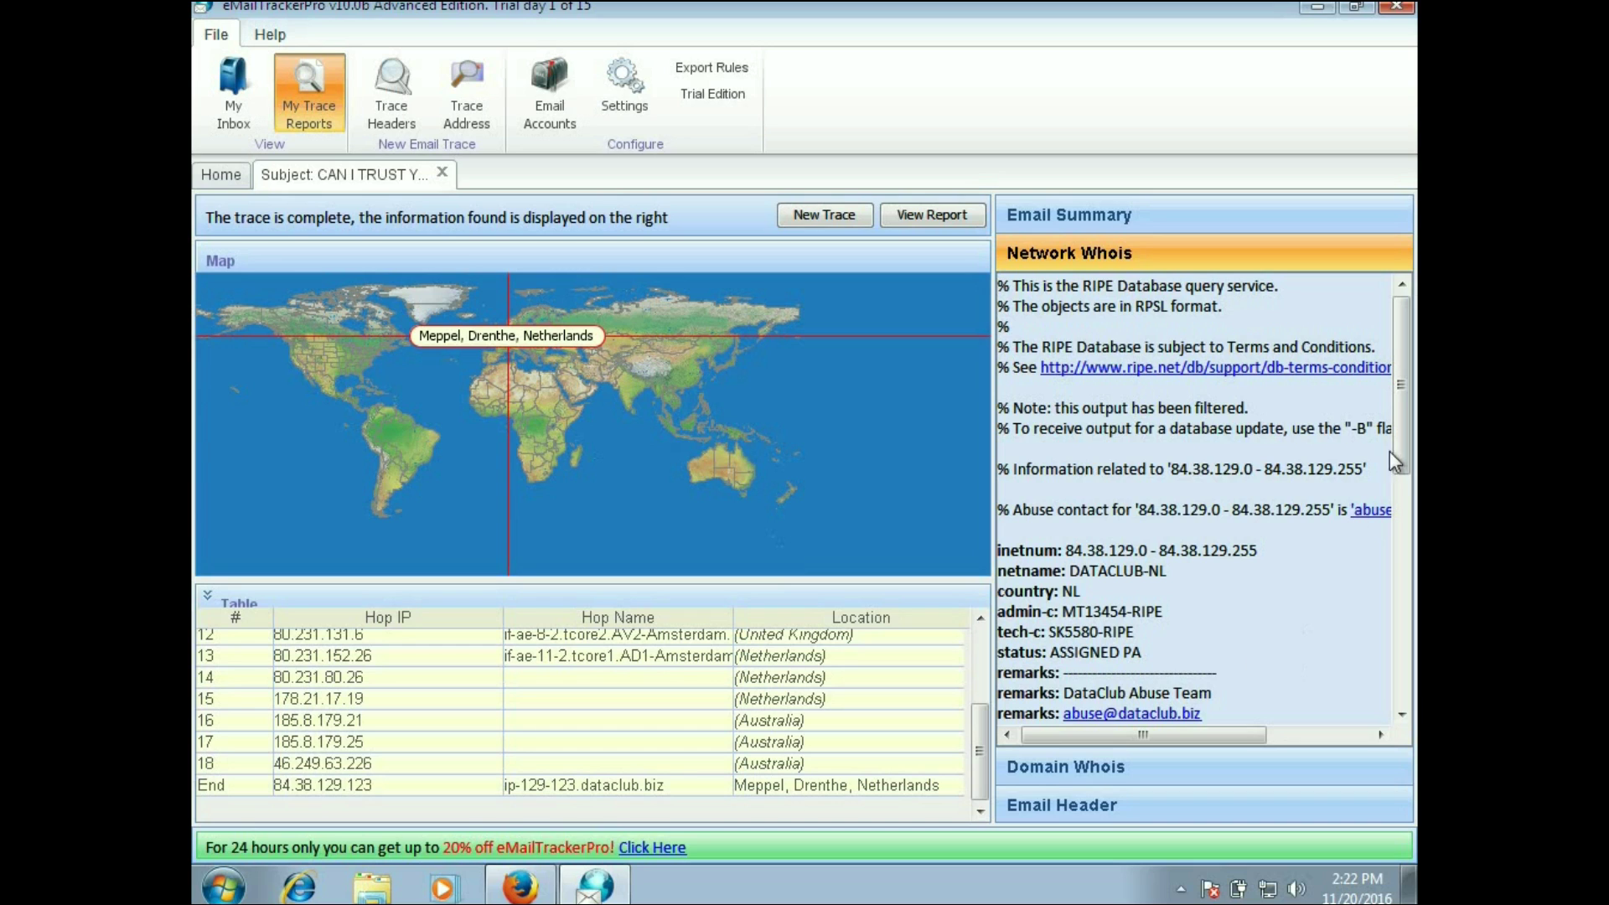
Step: Scroll through the Network Whois results, then check Domain Whois, which returns nothing
drag(1400, 444, 1399, 595)
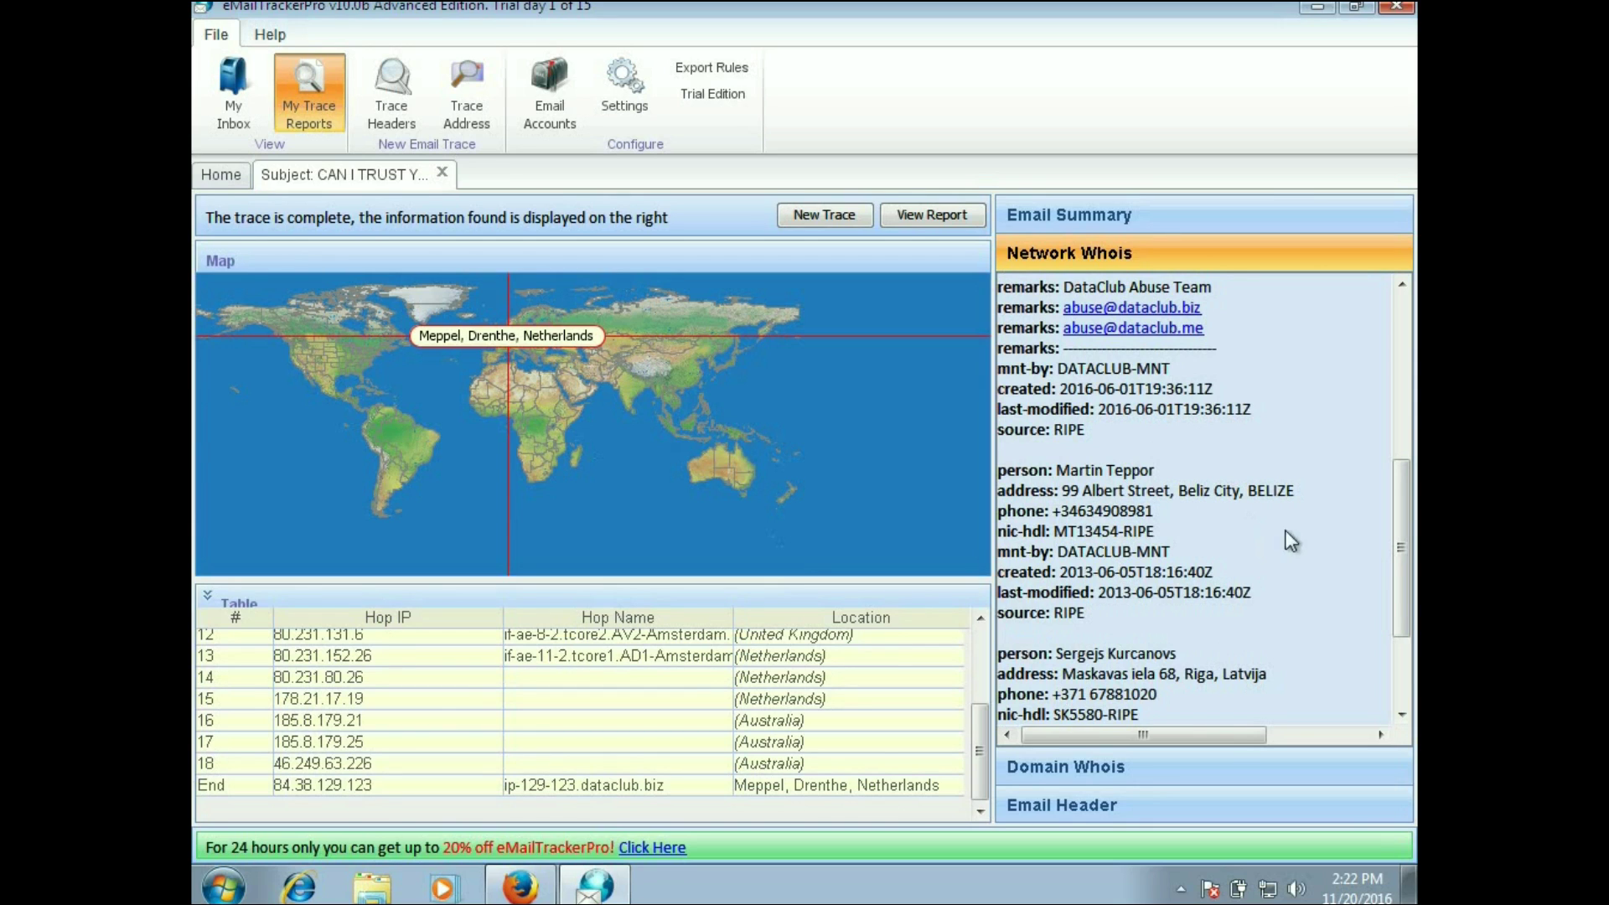
drag(1400, 541, 1400, 611)
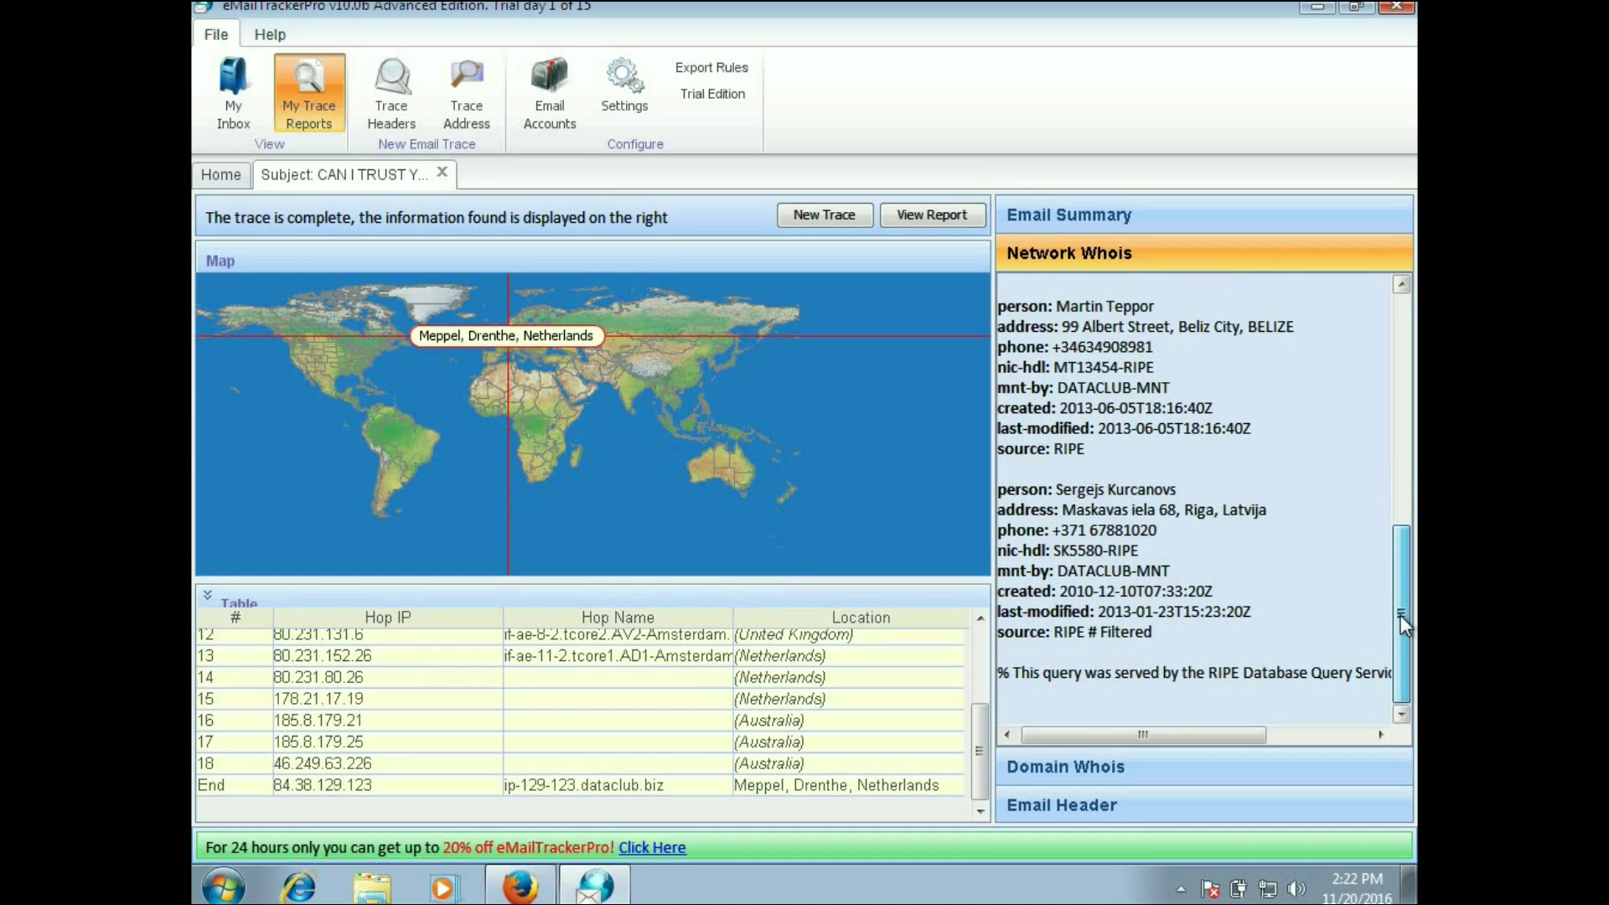
click(1190, 761)
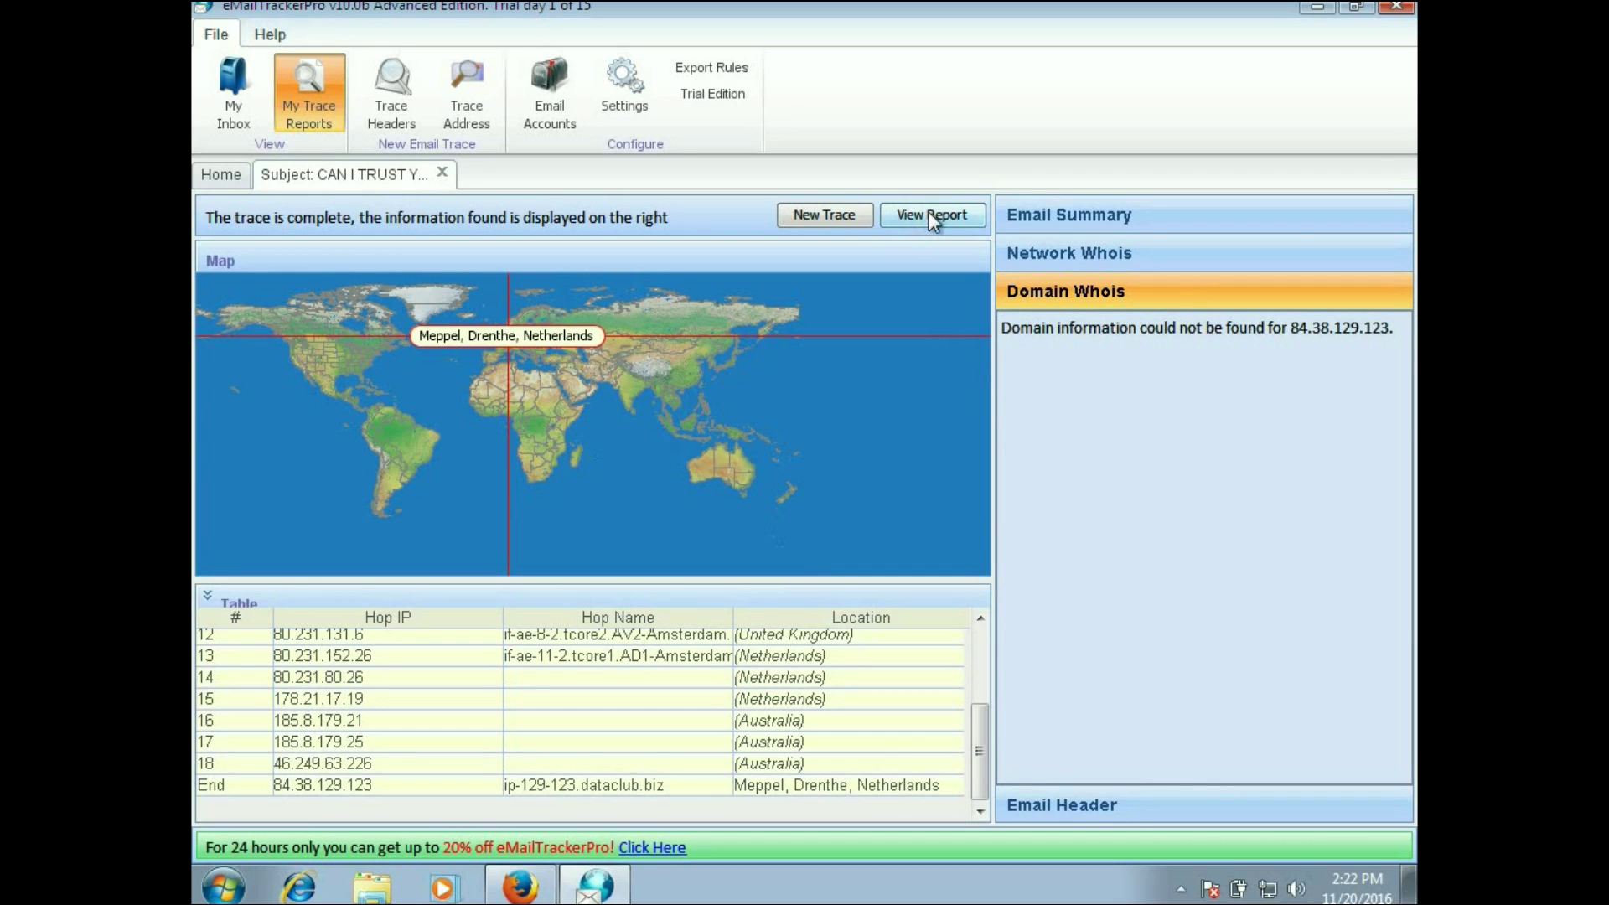
Step: Review the Email Summary again and return to the Network Whois details
click(1098, 219)
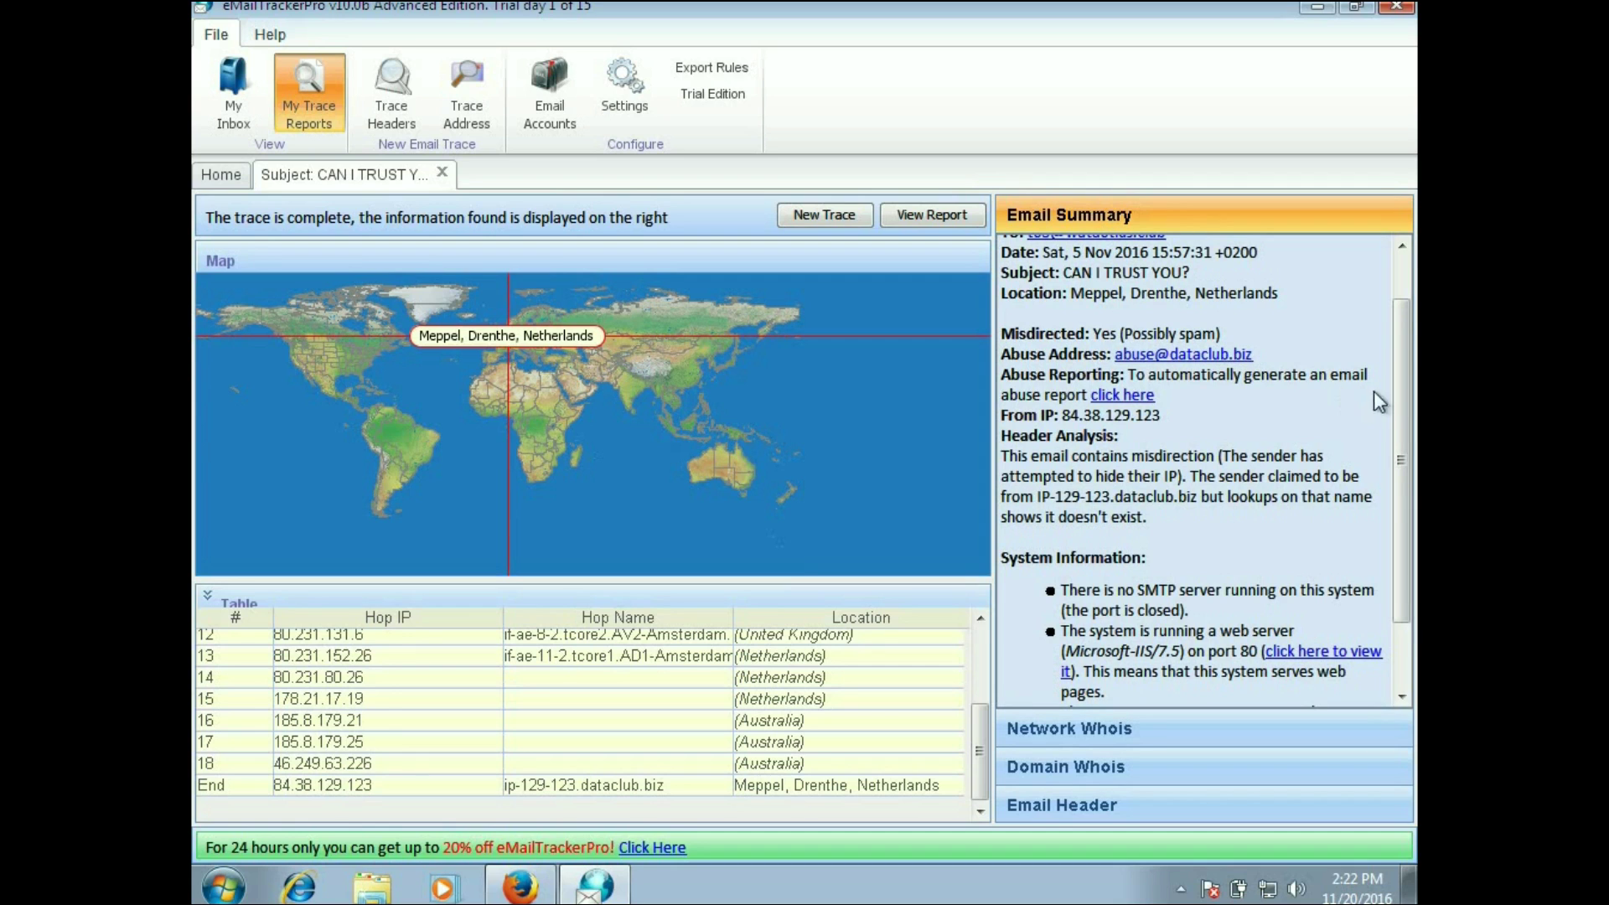
drag(1398, 405, 1389, 291)
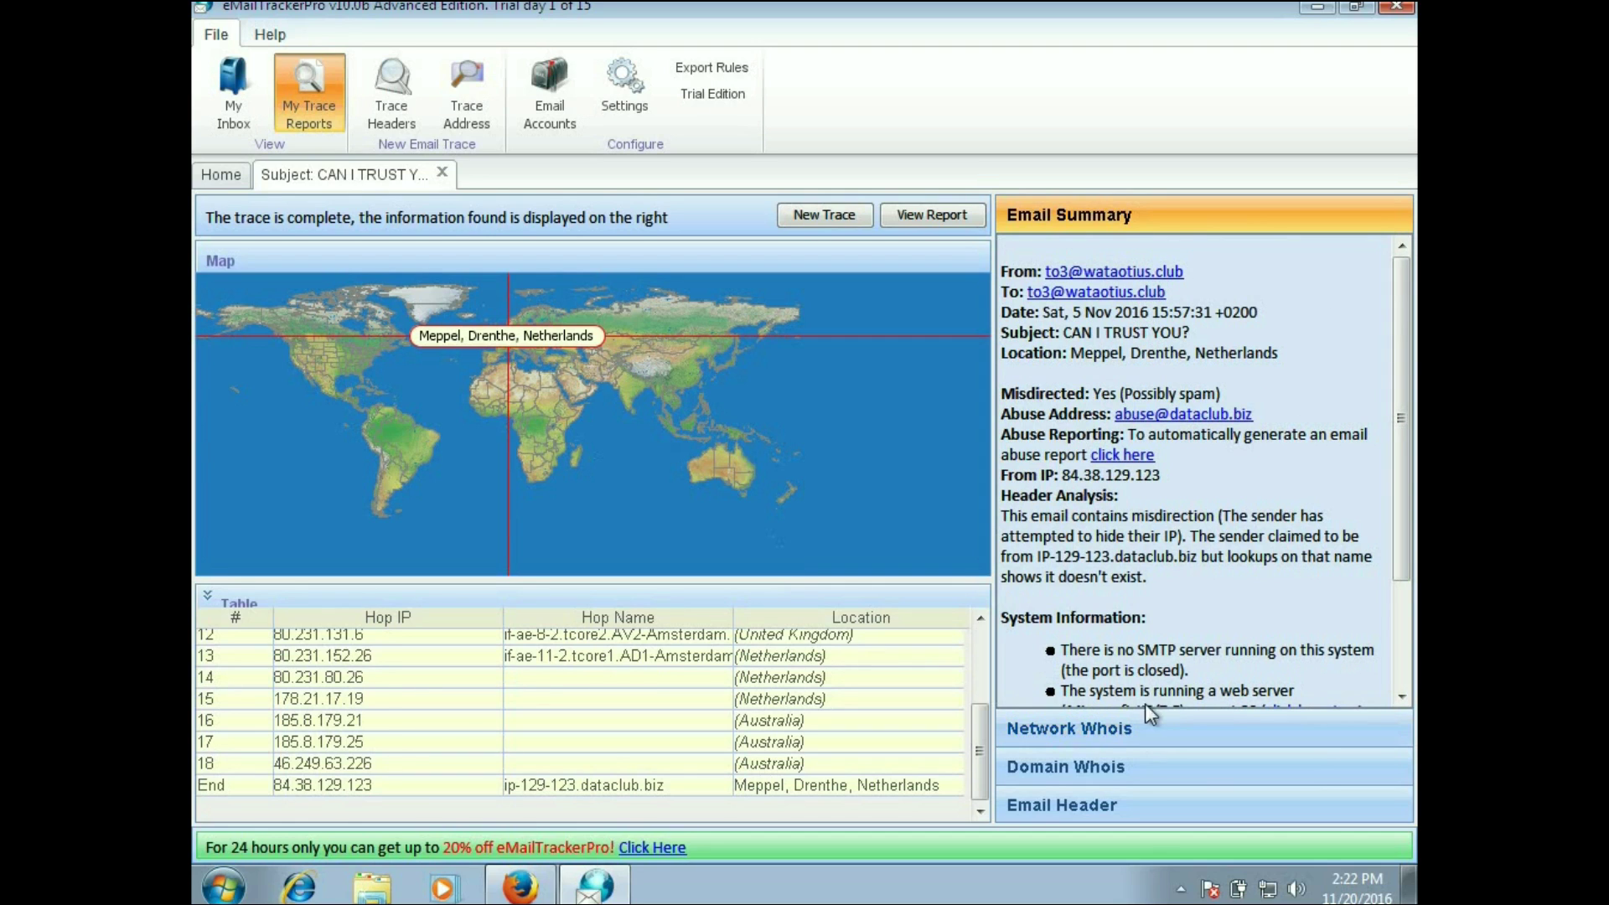
drag(1404, 455, 1388, 638)
click(1209, 726)
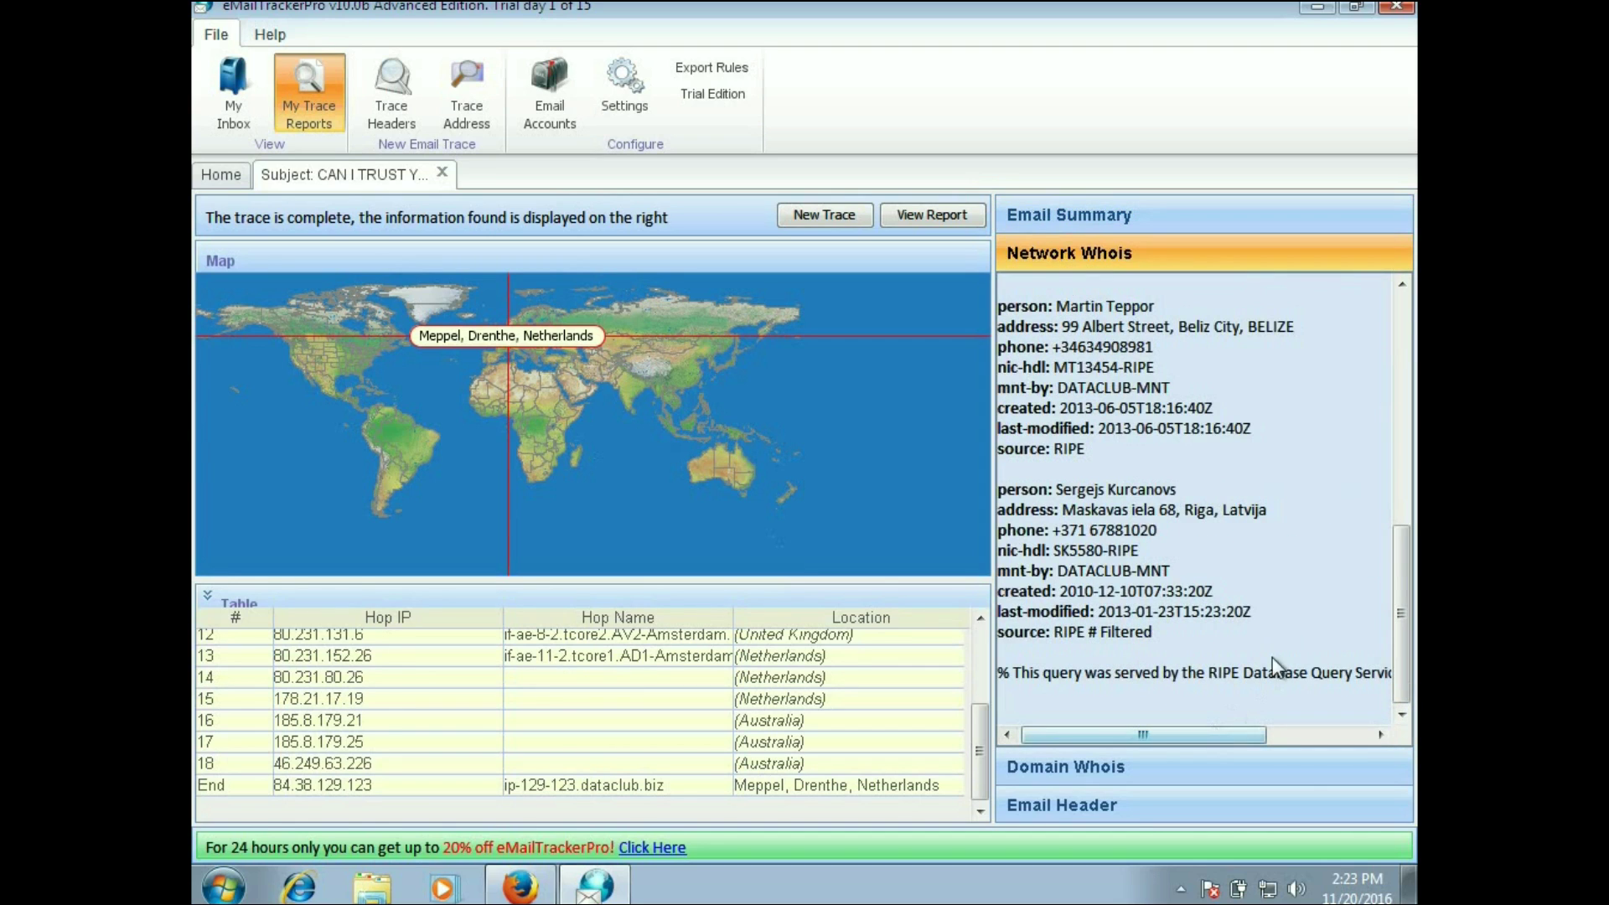
Step: Highlight the registered contact records, clear the selection, and generate the HTML trace report
drag(1285, 635, 1158, 329)
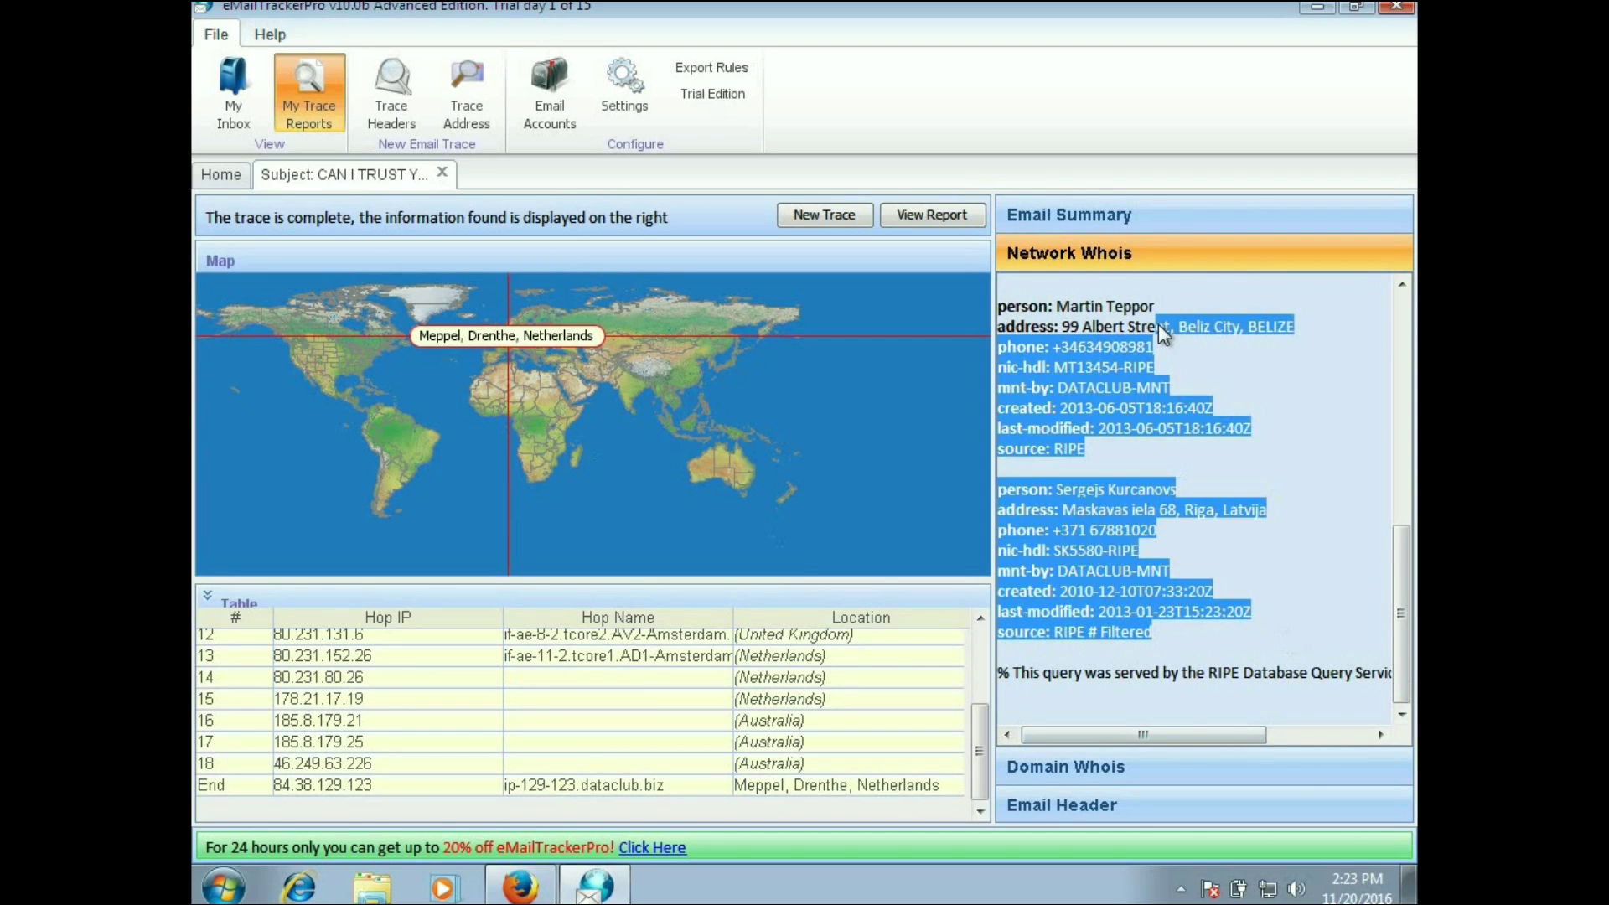
click(1262, 374)
click(935, 213)
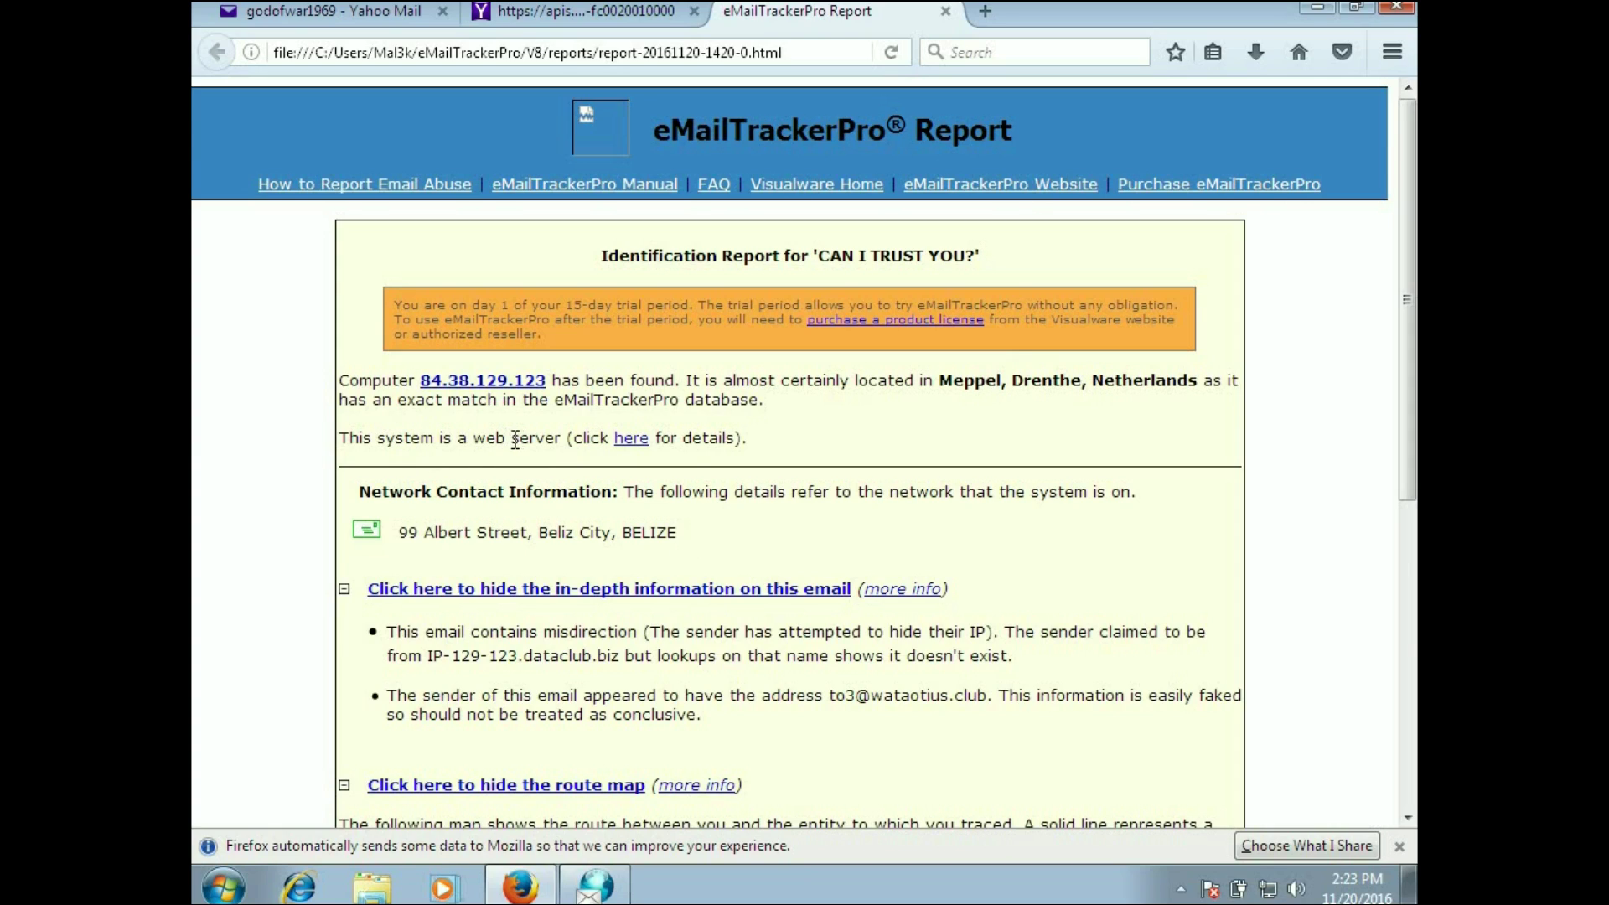
Step: Follow the report's 'here' link for details on the 84.38.129.123 web server
right_click(635, 448)
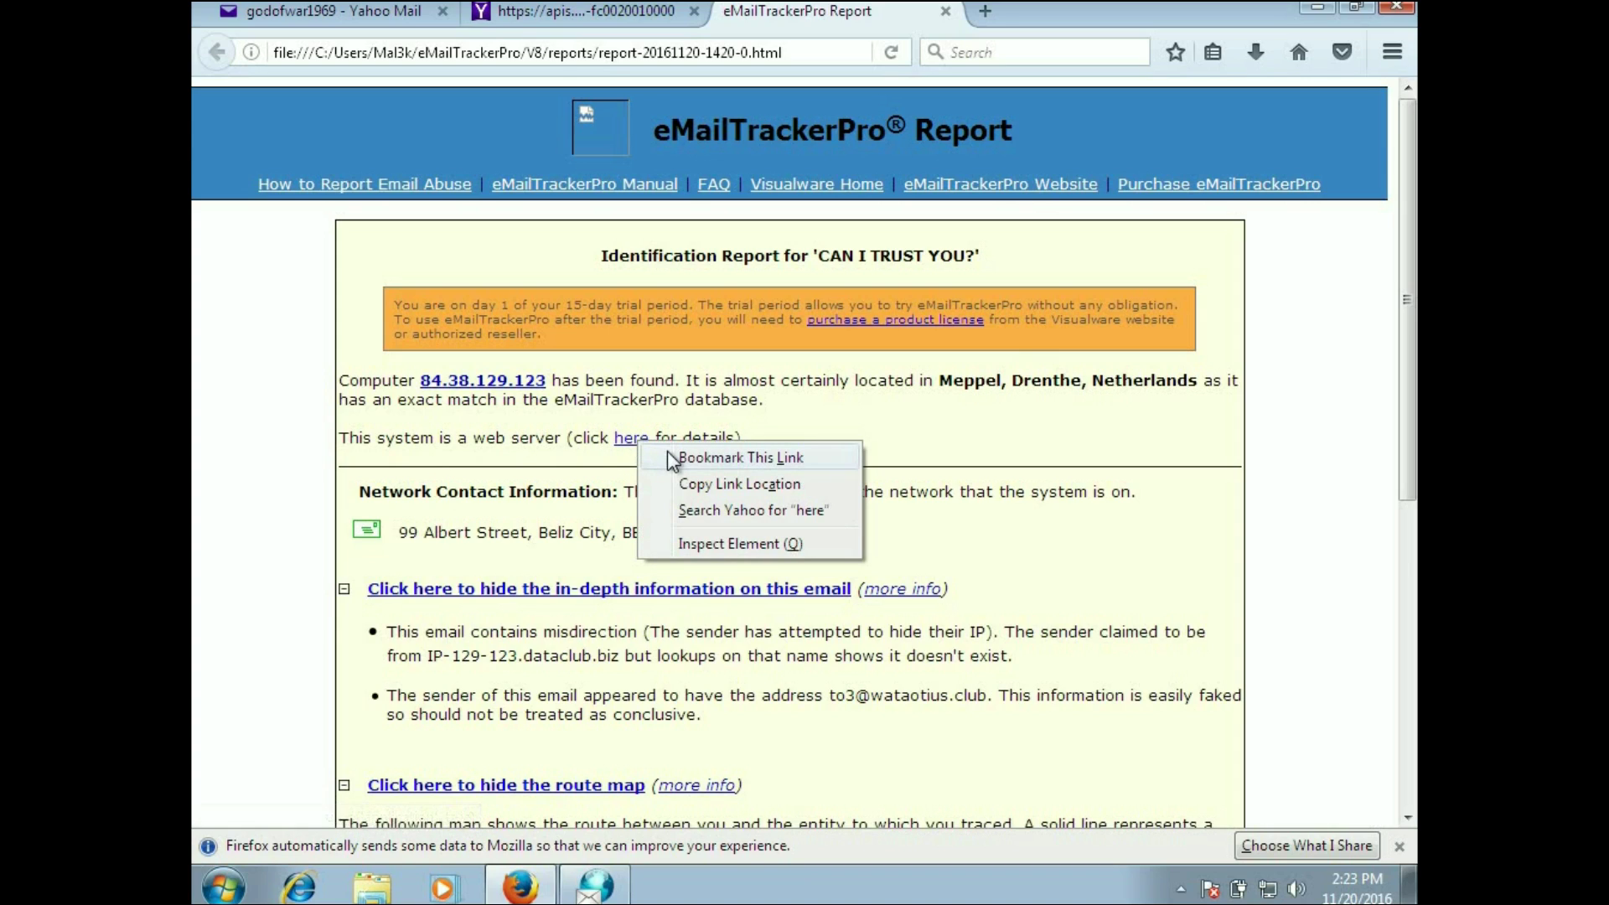
click(635, 448)
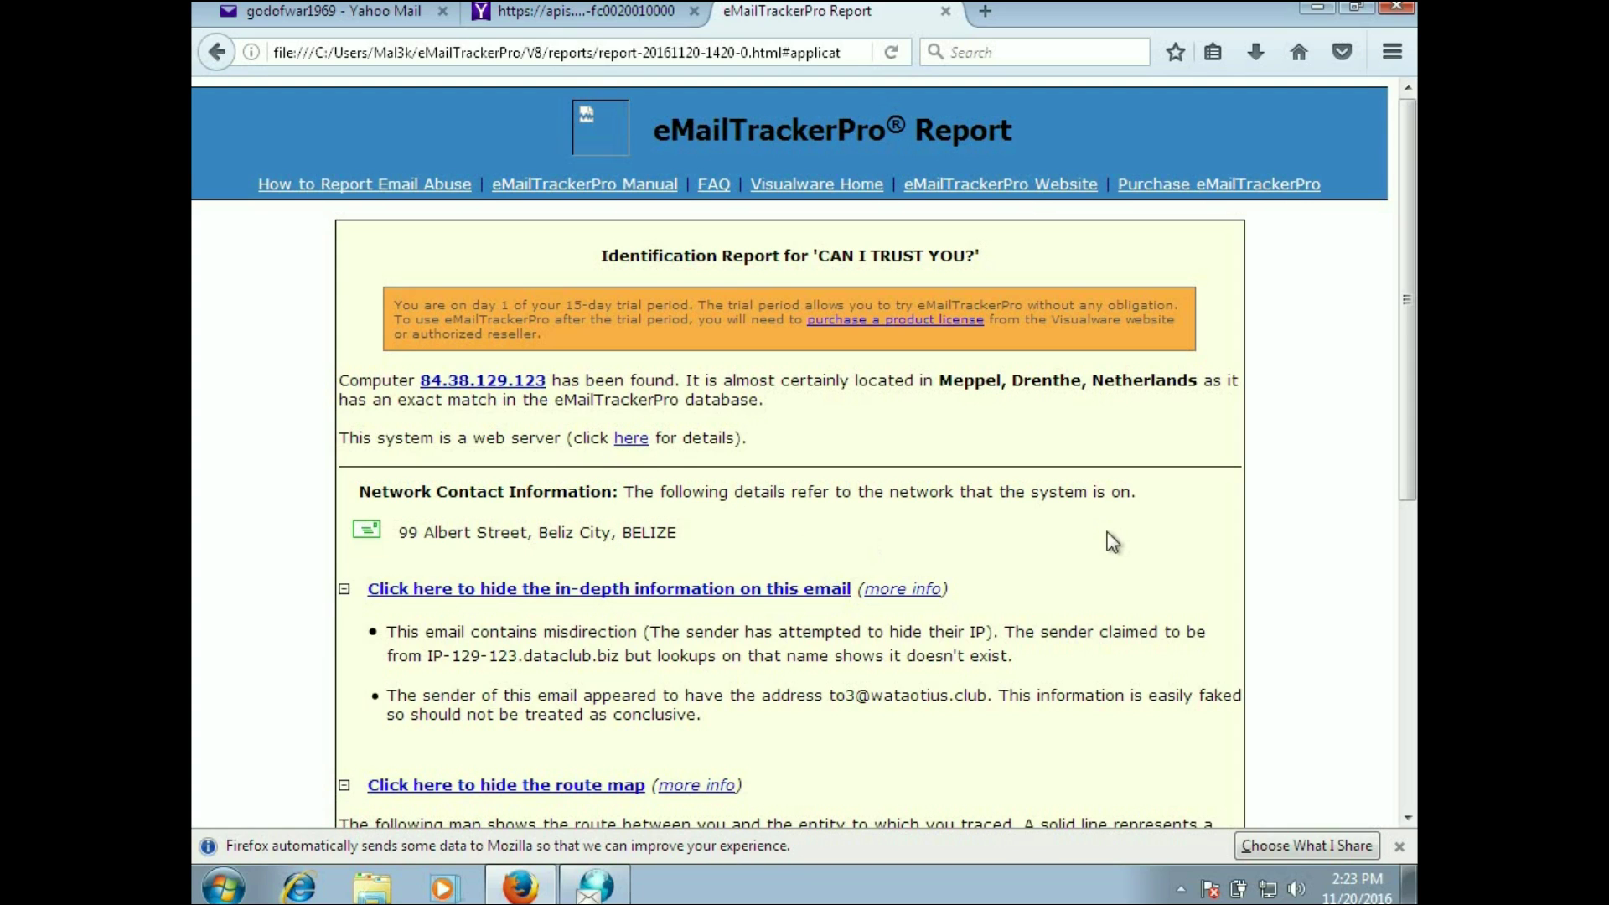
Step: Scroll down the report and toggle the in-depth email information hidden, shown, then hidden again
drag(1404, 296, 1405, 367)
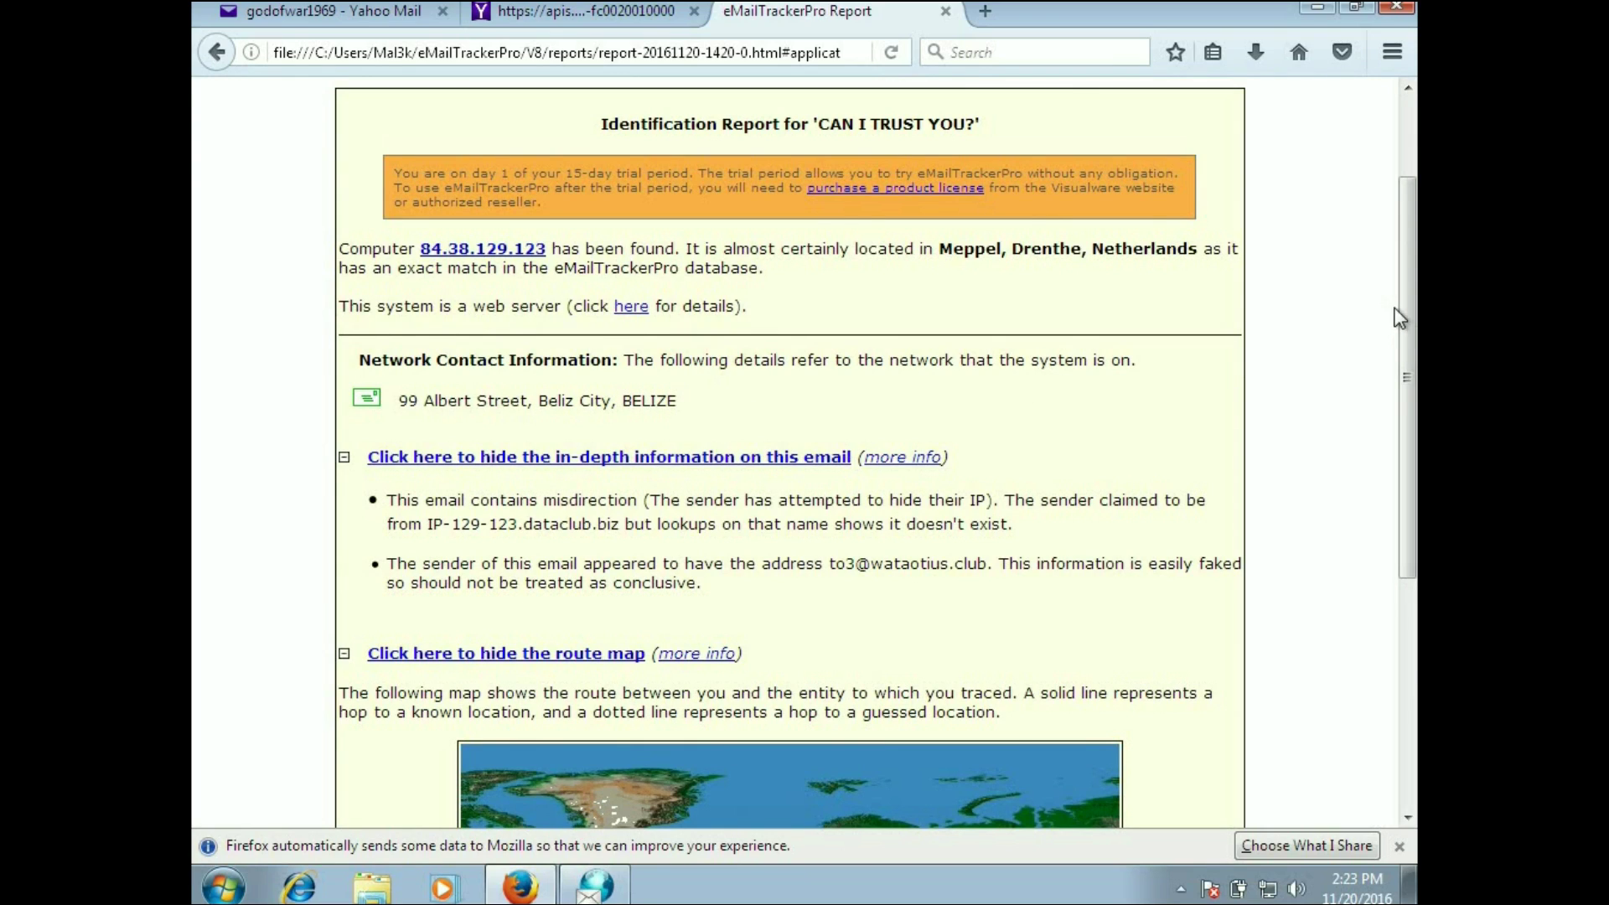
drag(1404, 307, 1409, 394)
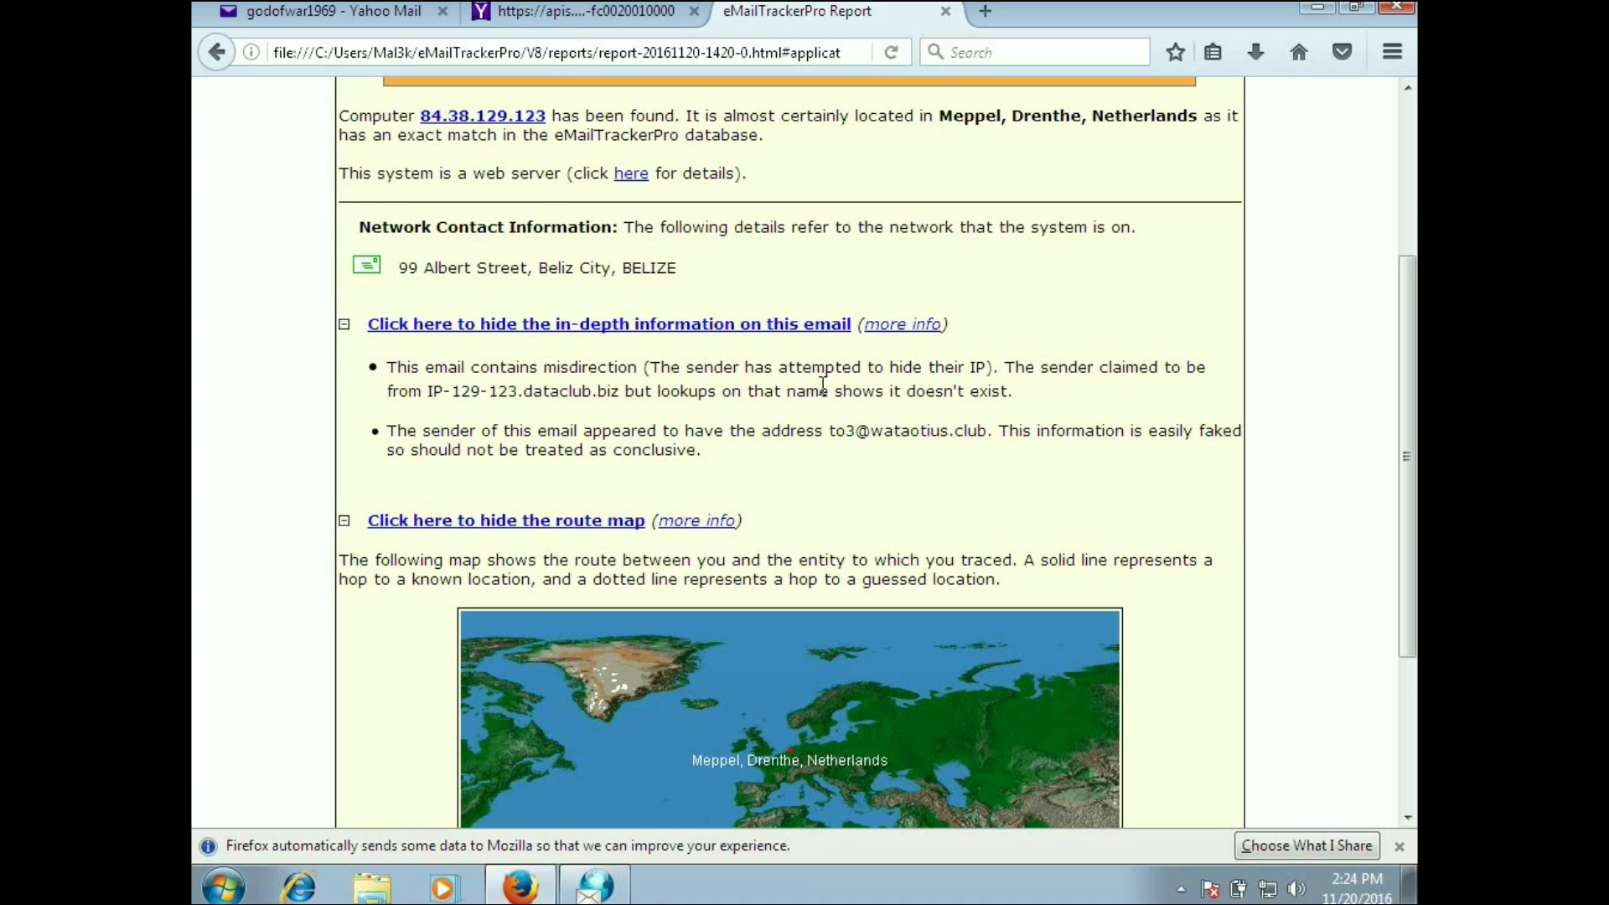
click(790, 325)
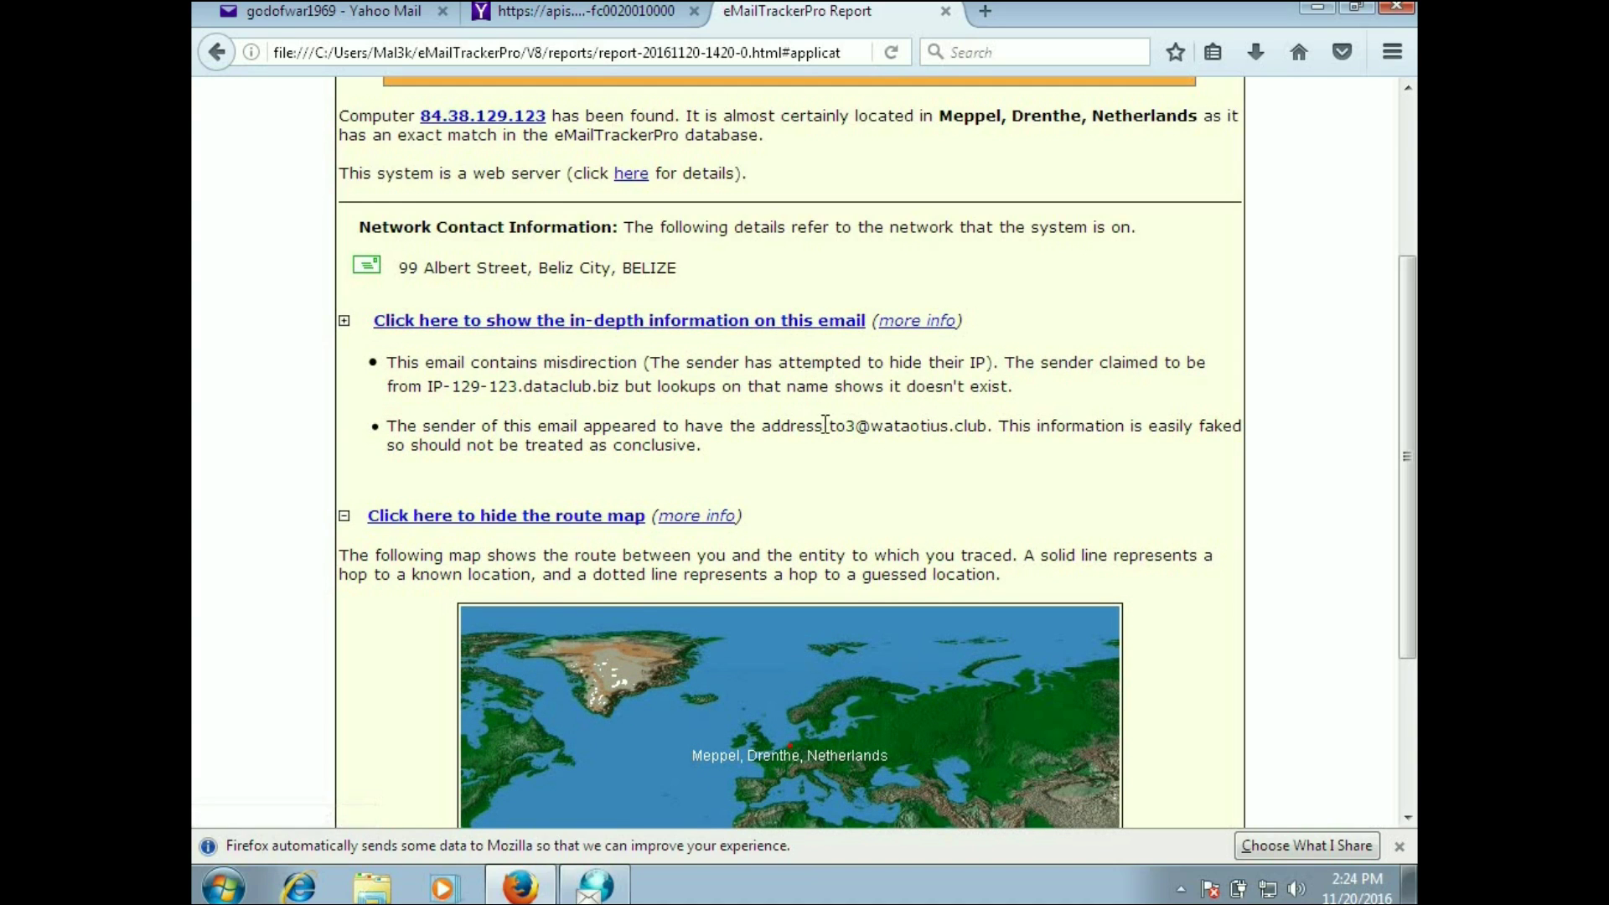
click(808, 325)
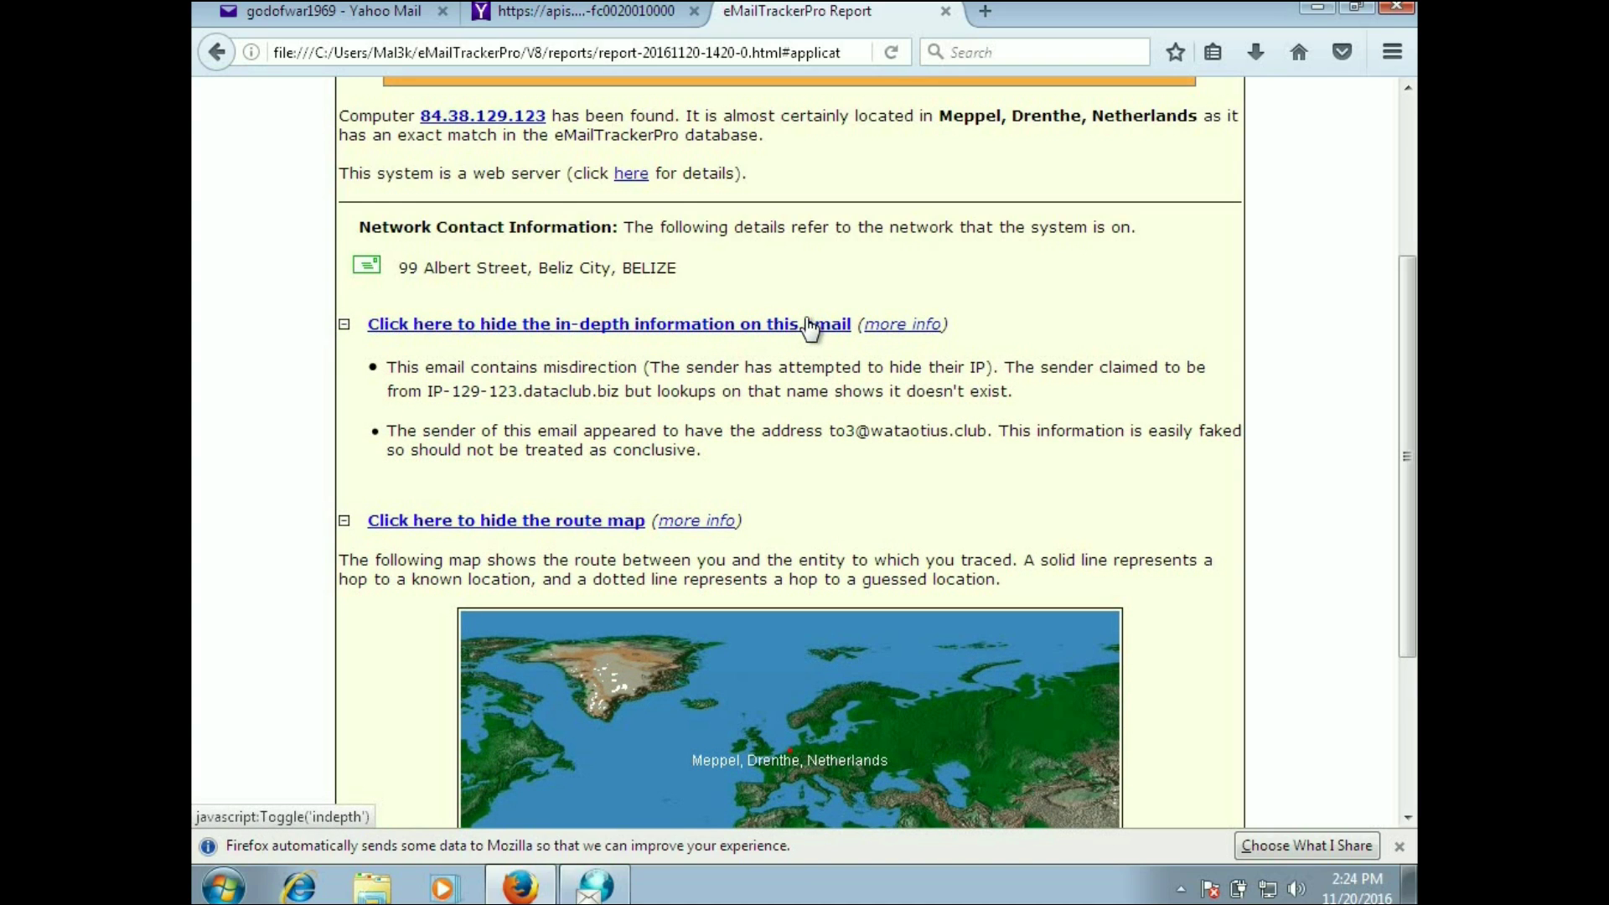
click(808, 325)
click(900, 333)
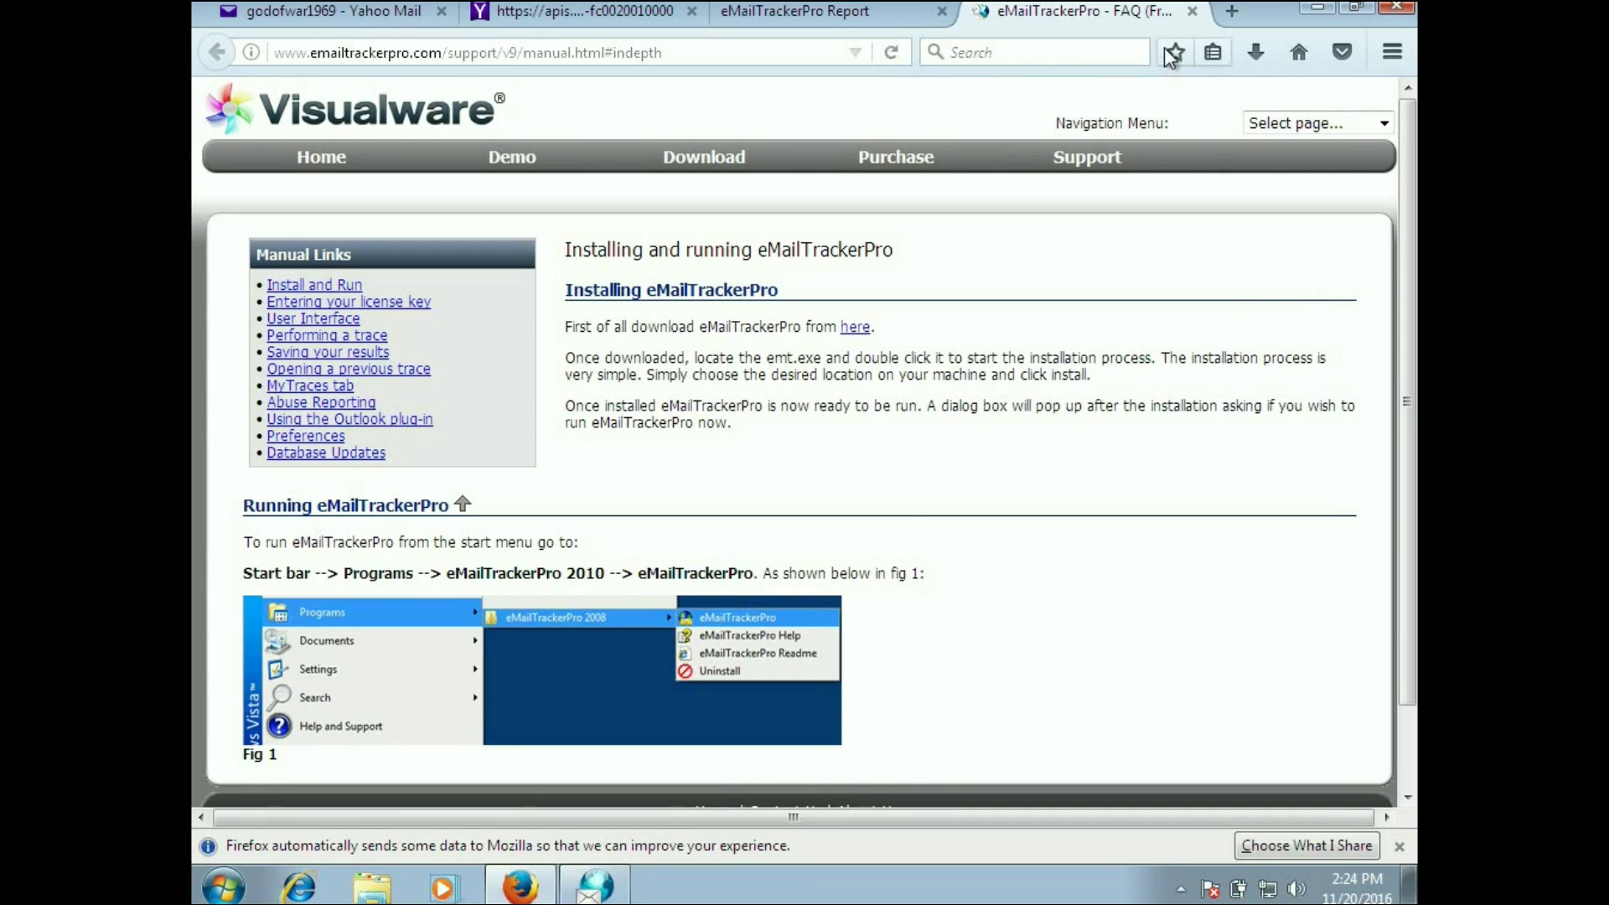
click(1189, 12)
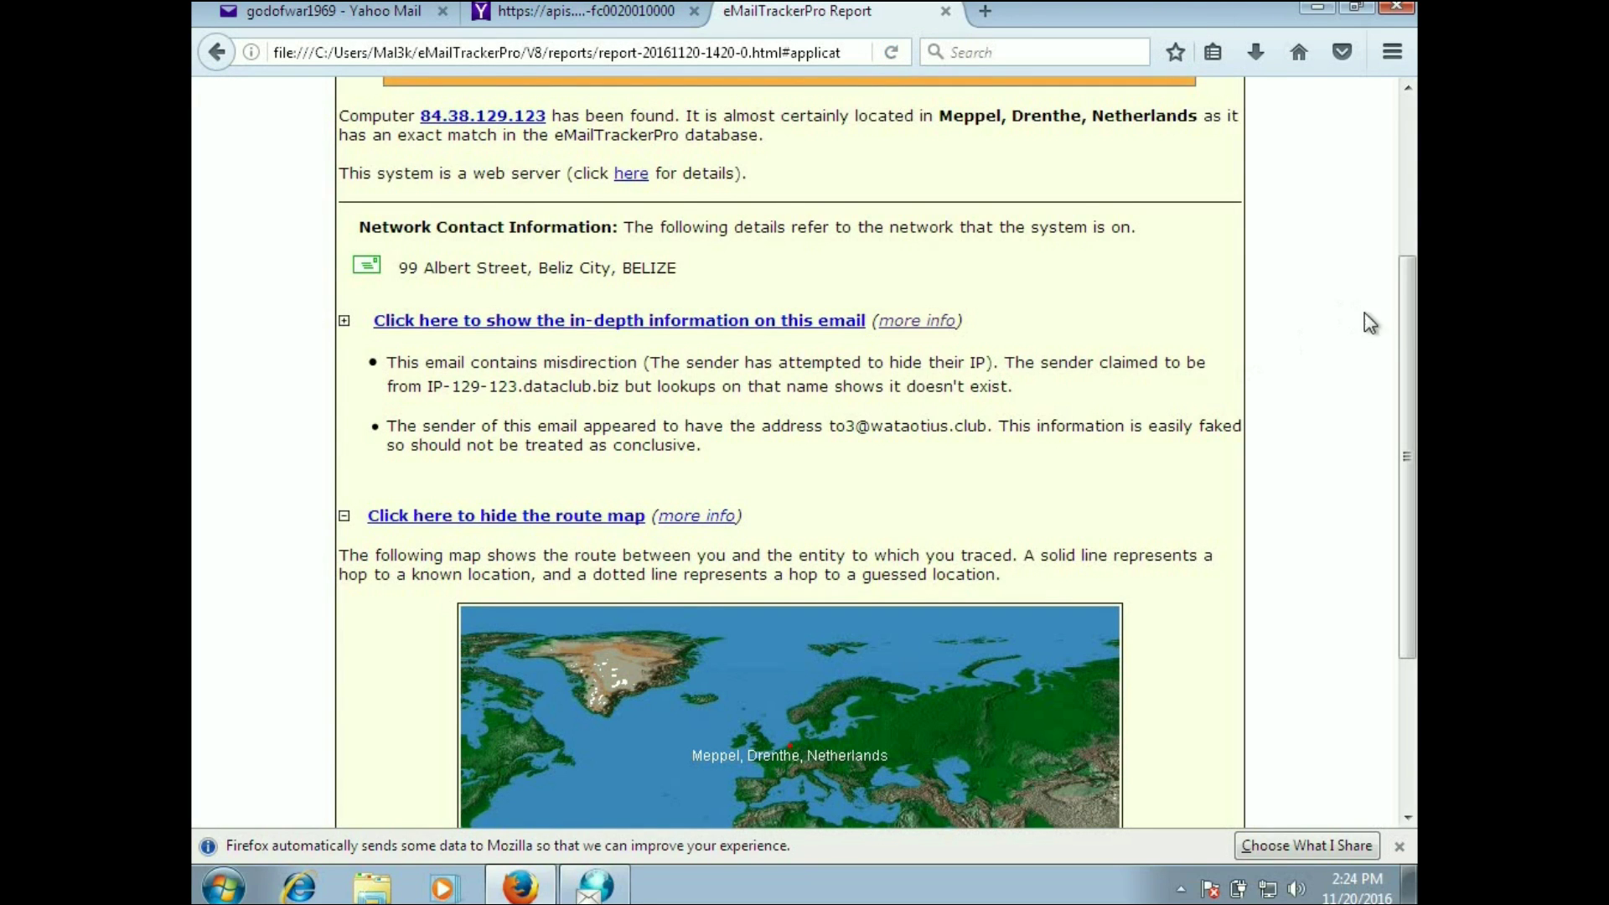
Step: Expand the per-hop route information and network owner details, scrolling through the full RIPE whois record
drag(1406, 328, 1411, 490)
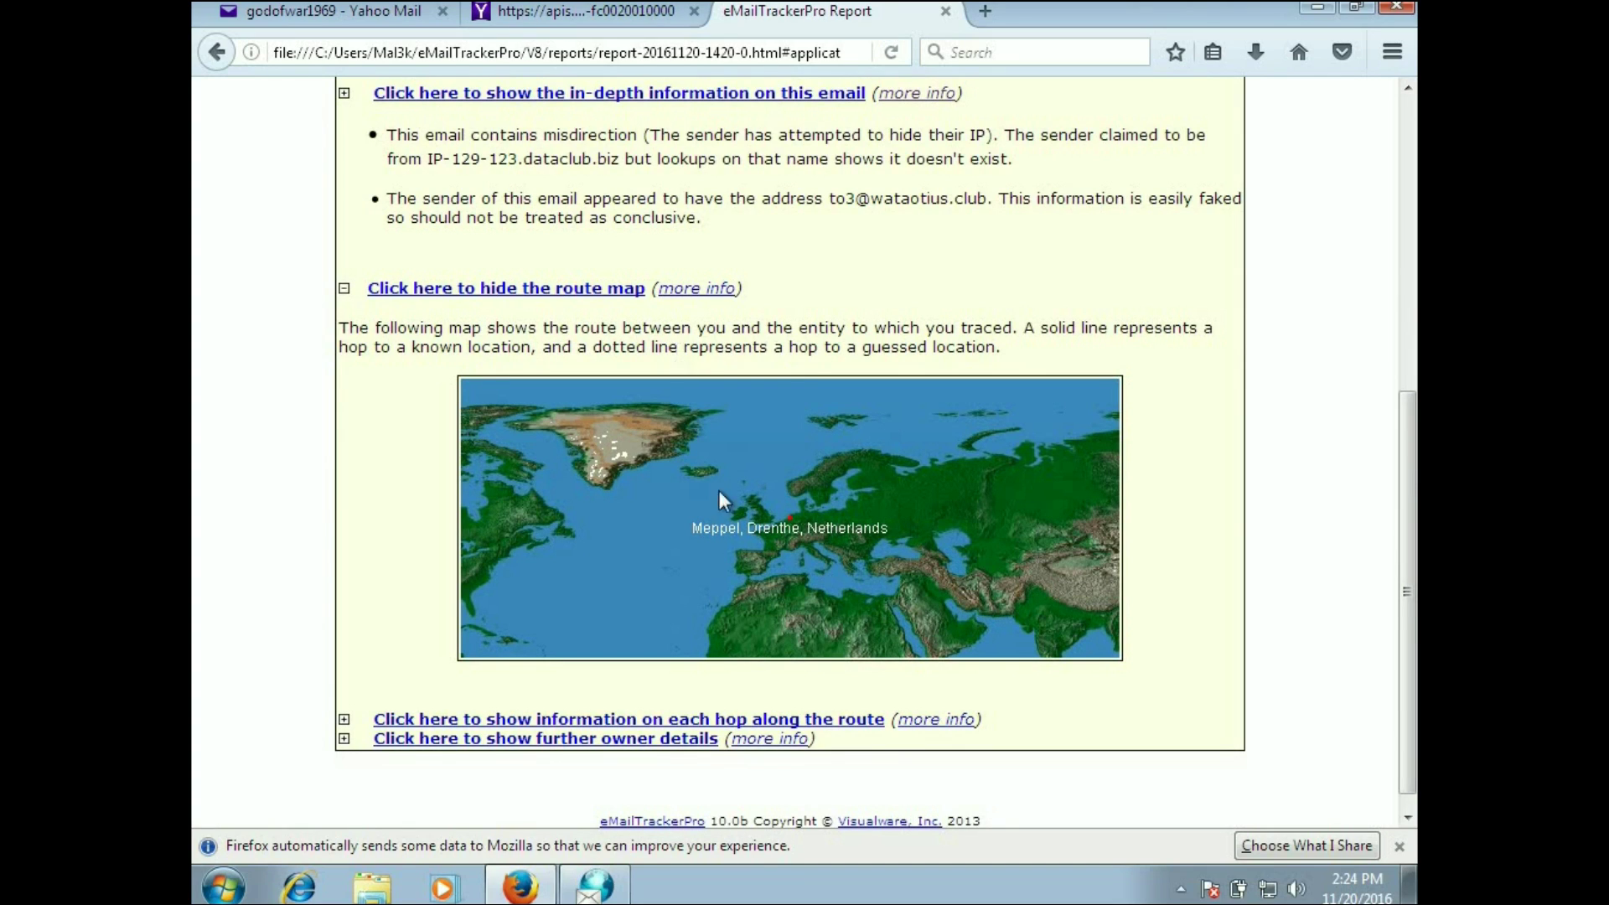
click(627, 720)
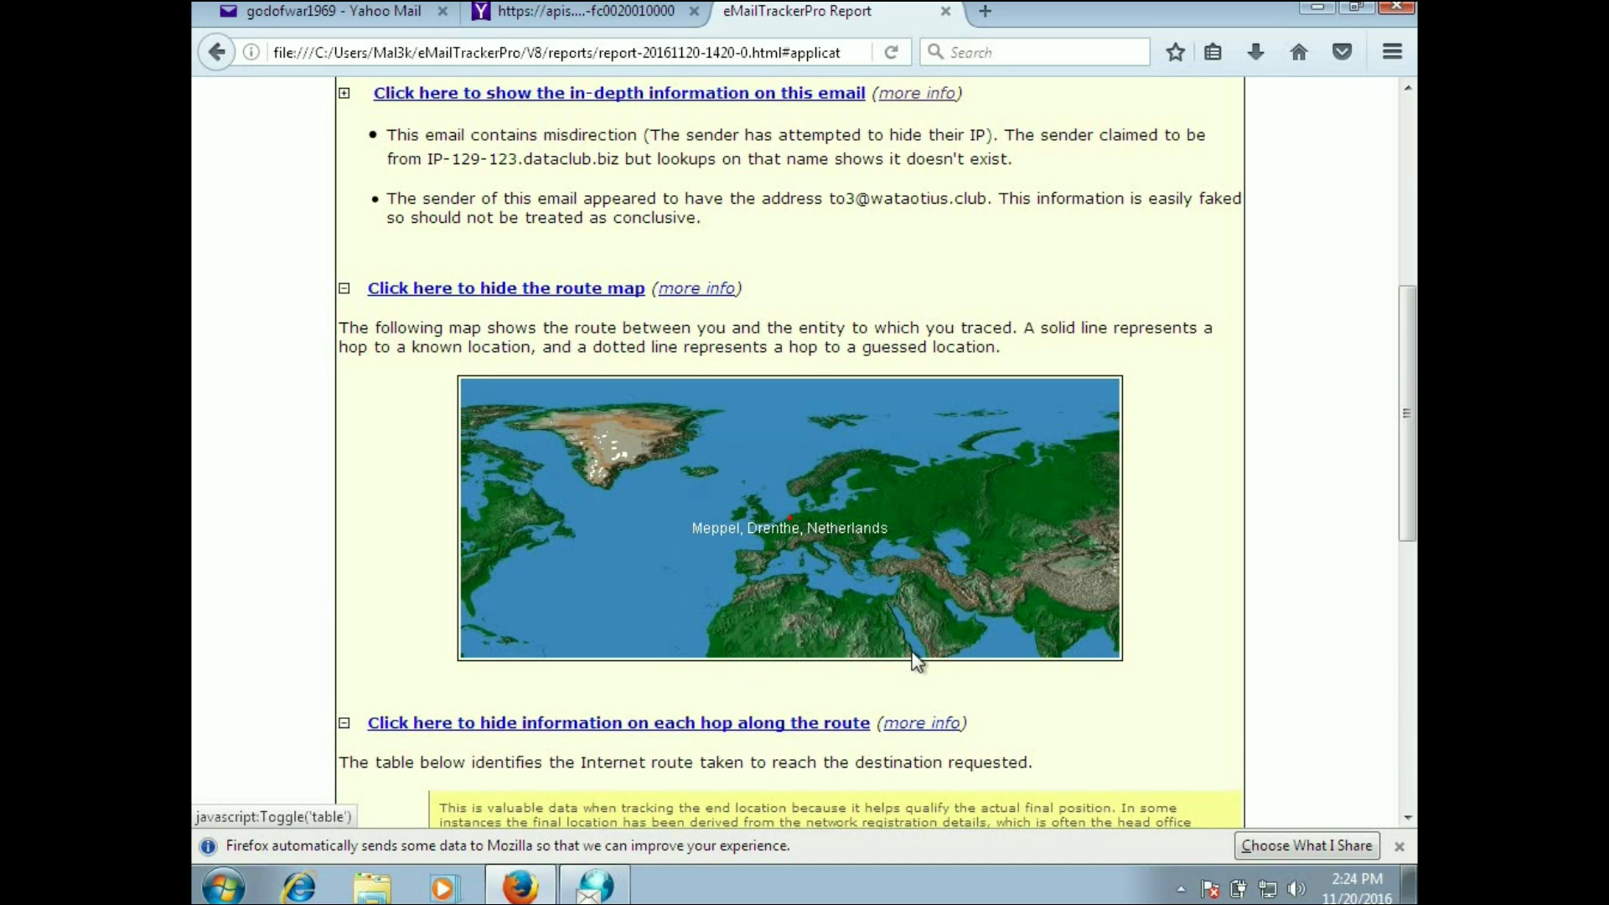
drag(1405, 415, 1405, 604)
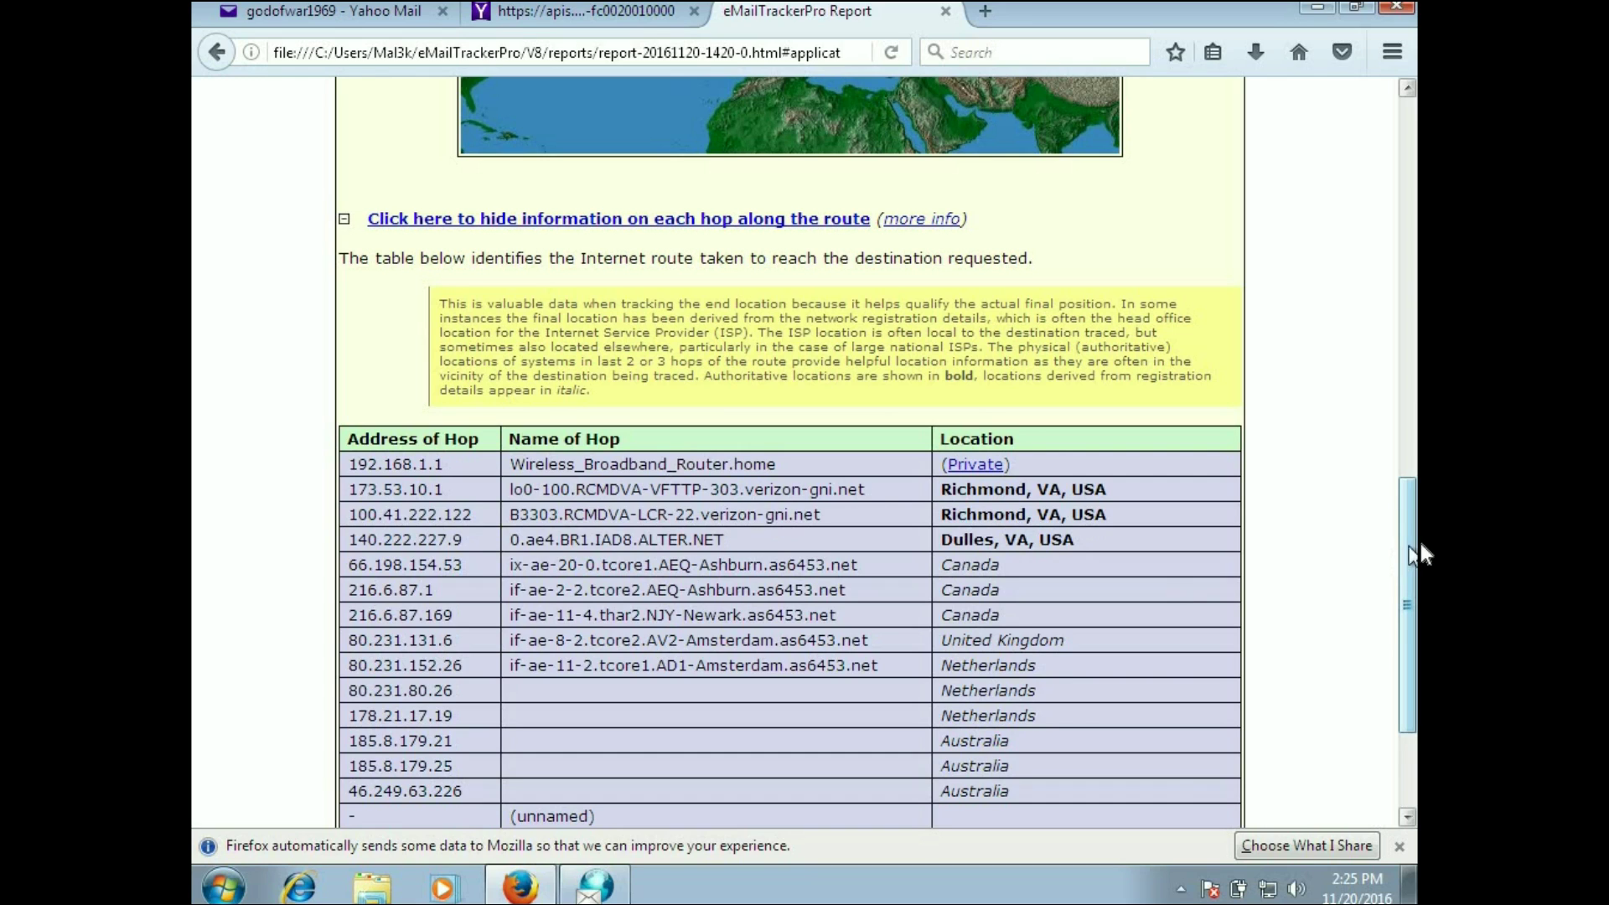
drag(1397, 551, 1414, 636)
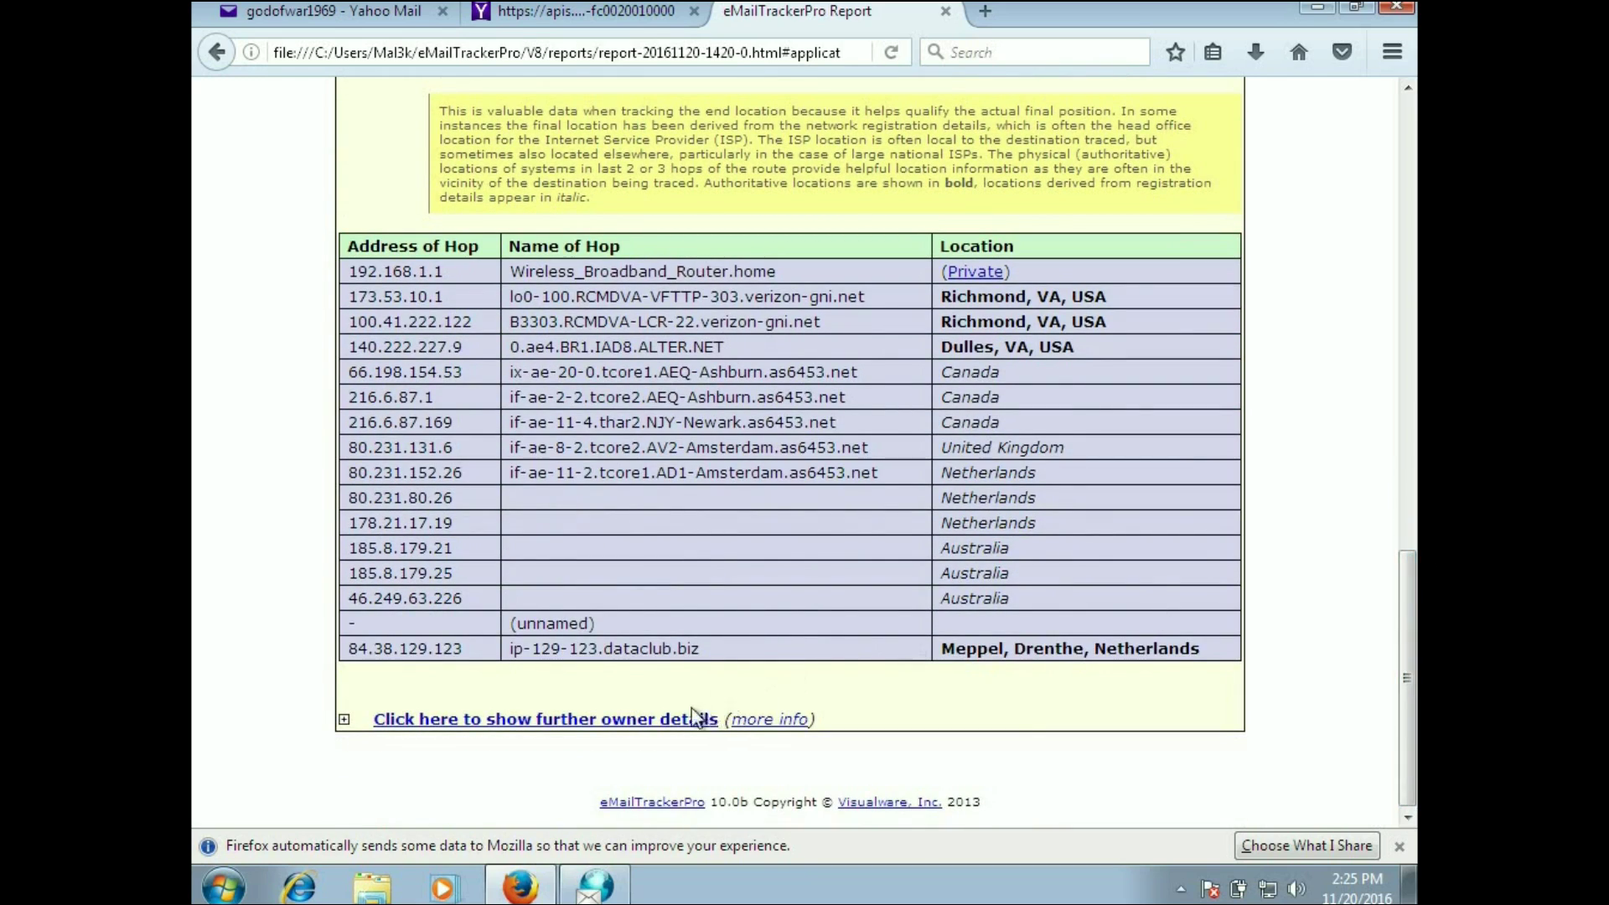
click(611, 719)
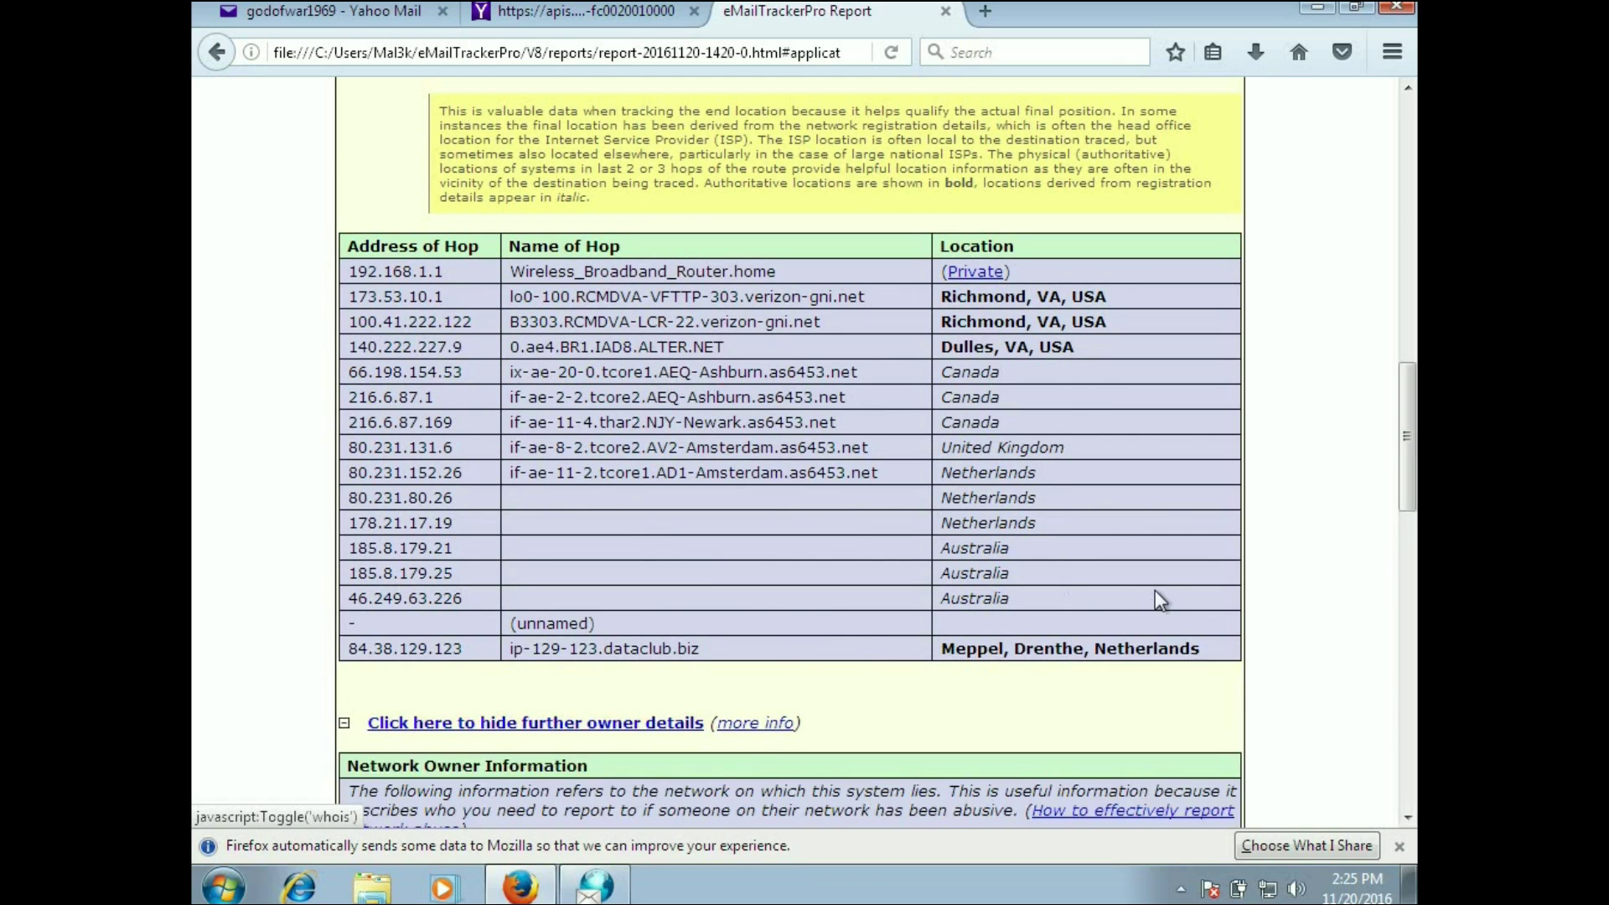
drag(1405, 439, 1410, 671)
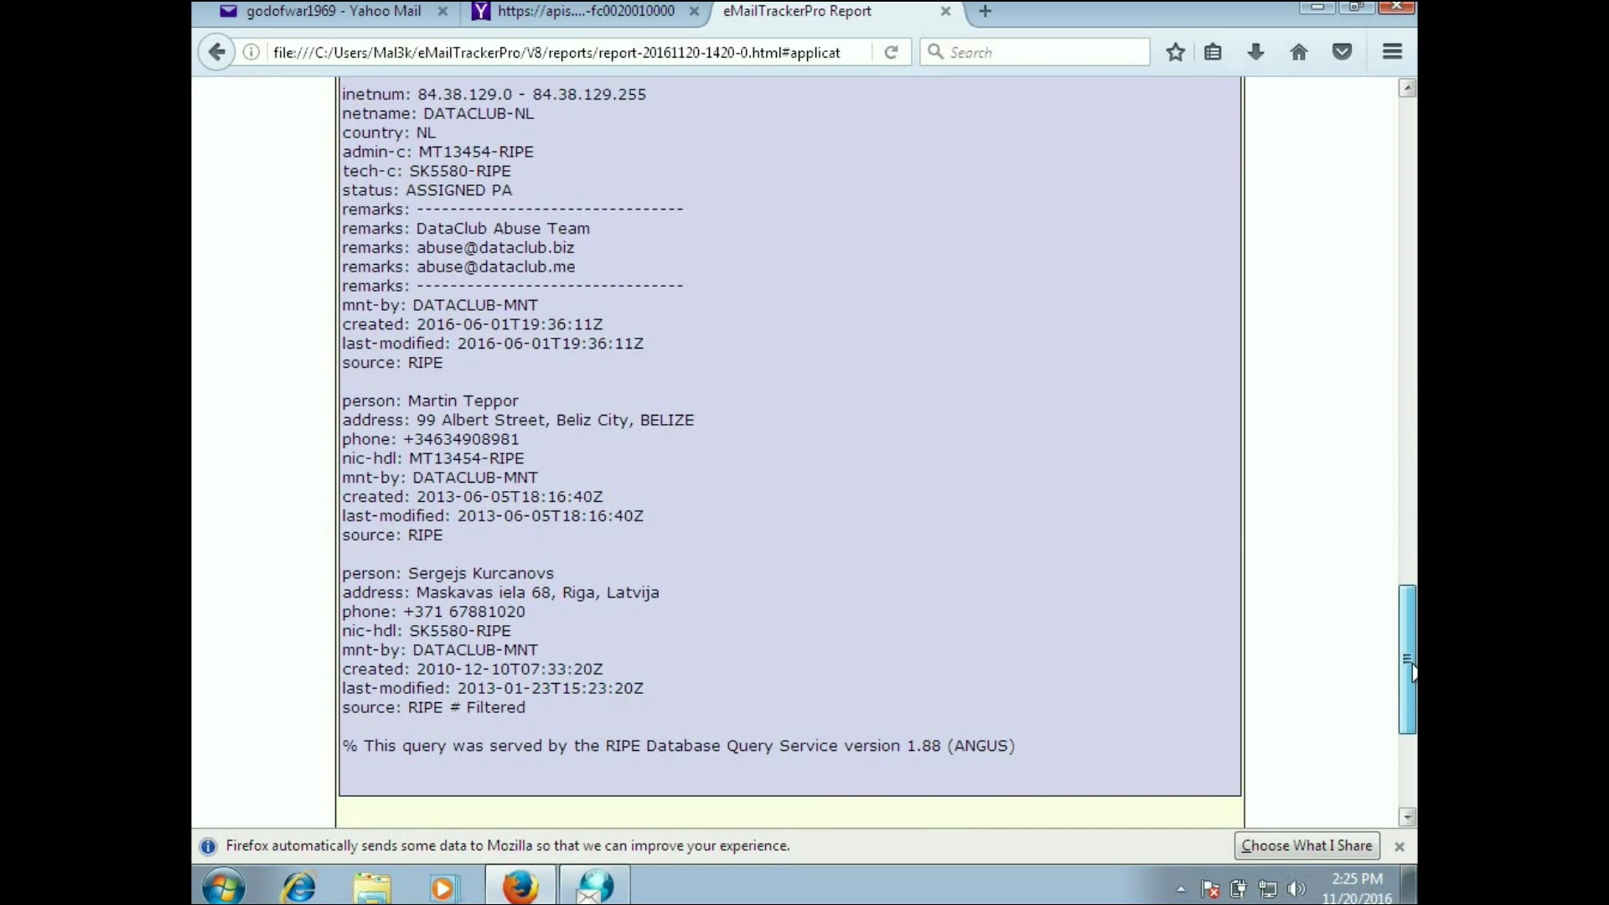
drag(1411, 670, 1404, 147)
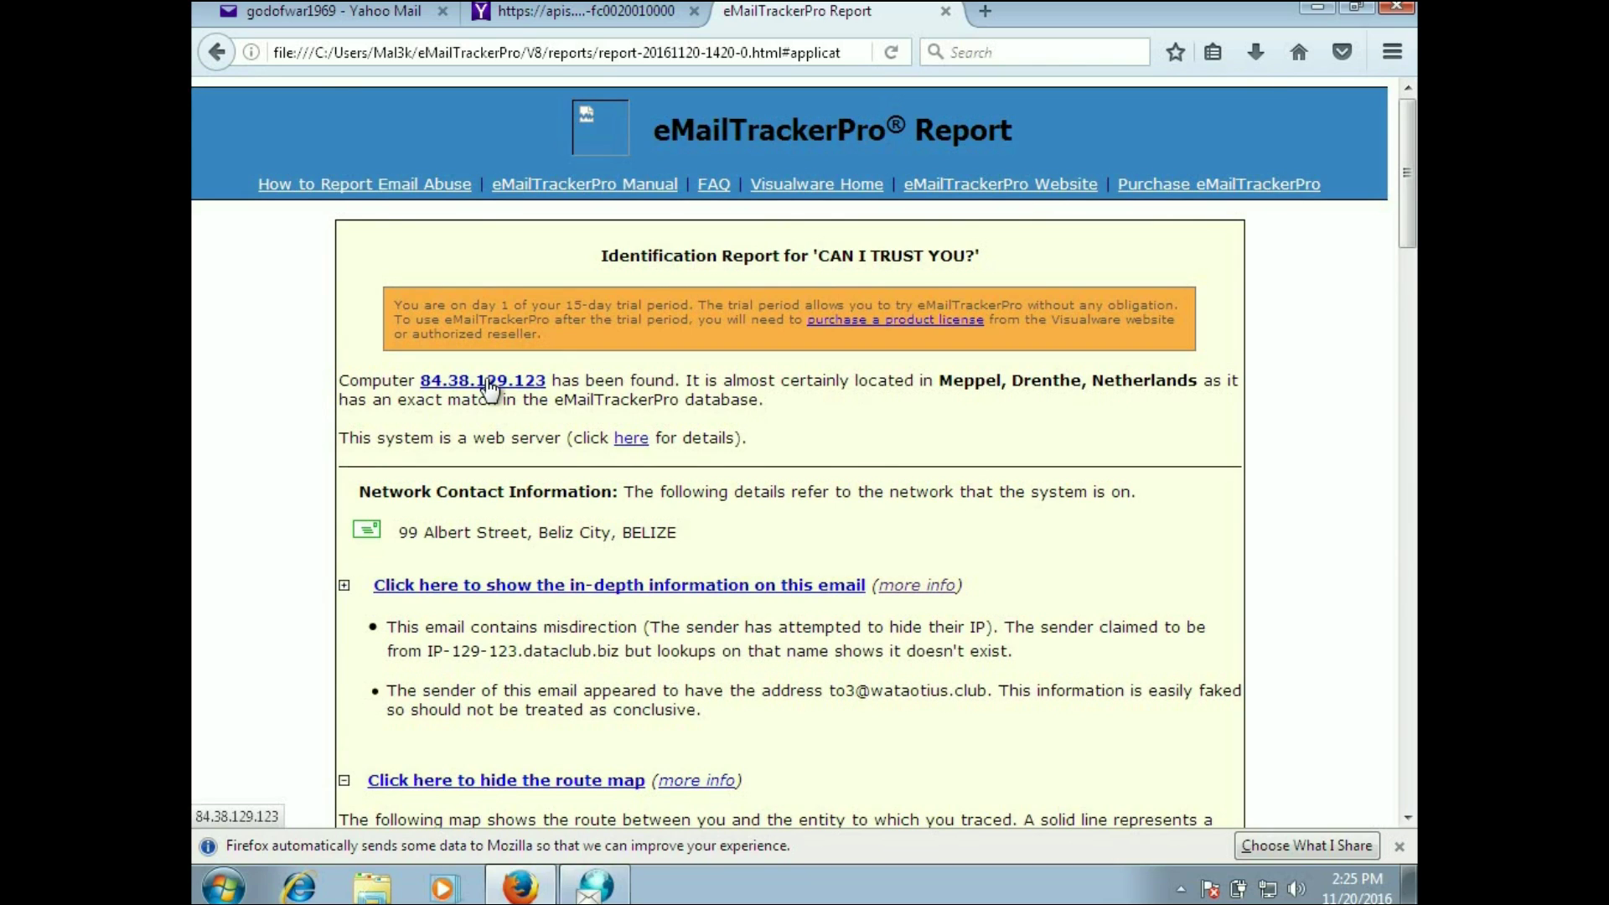
click(486, 381)
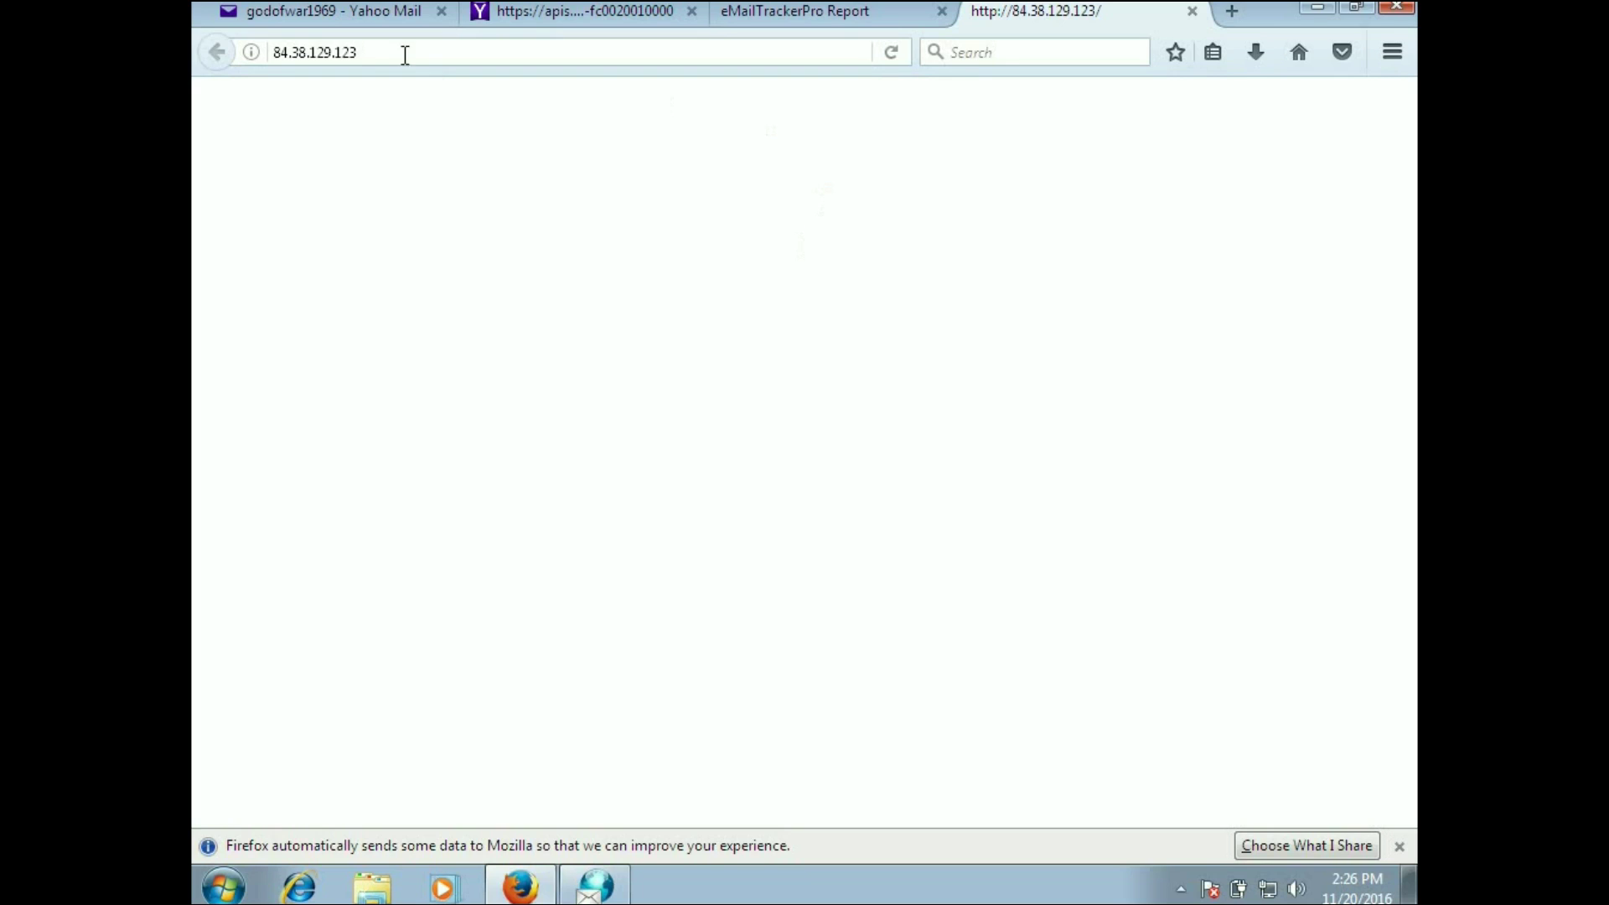
click(267, 63)
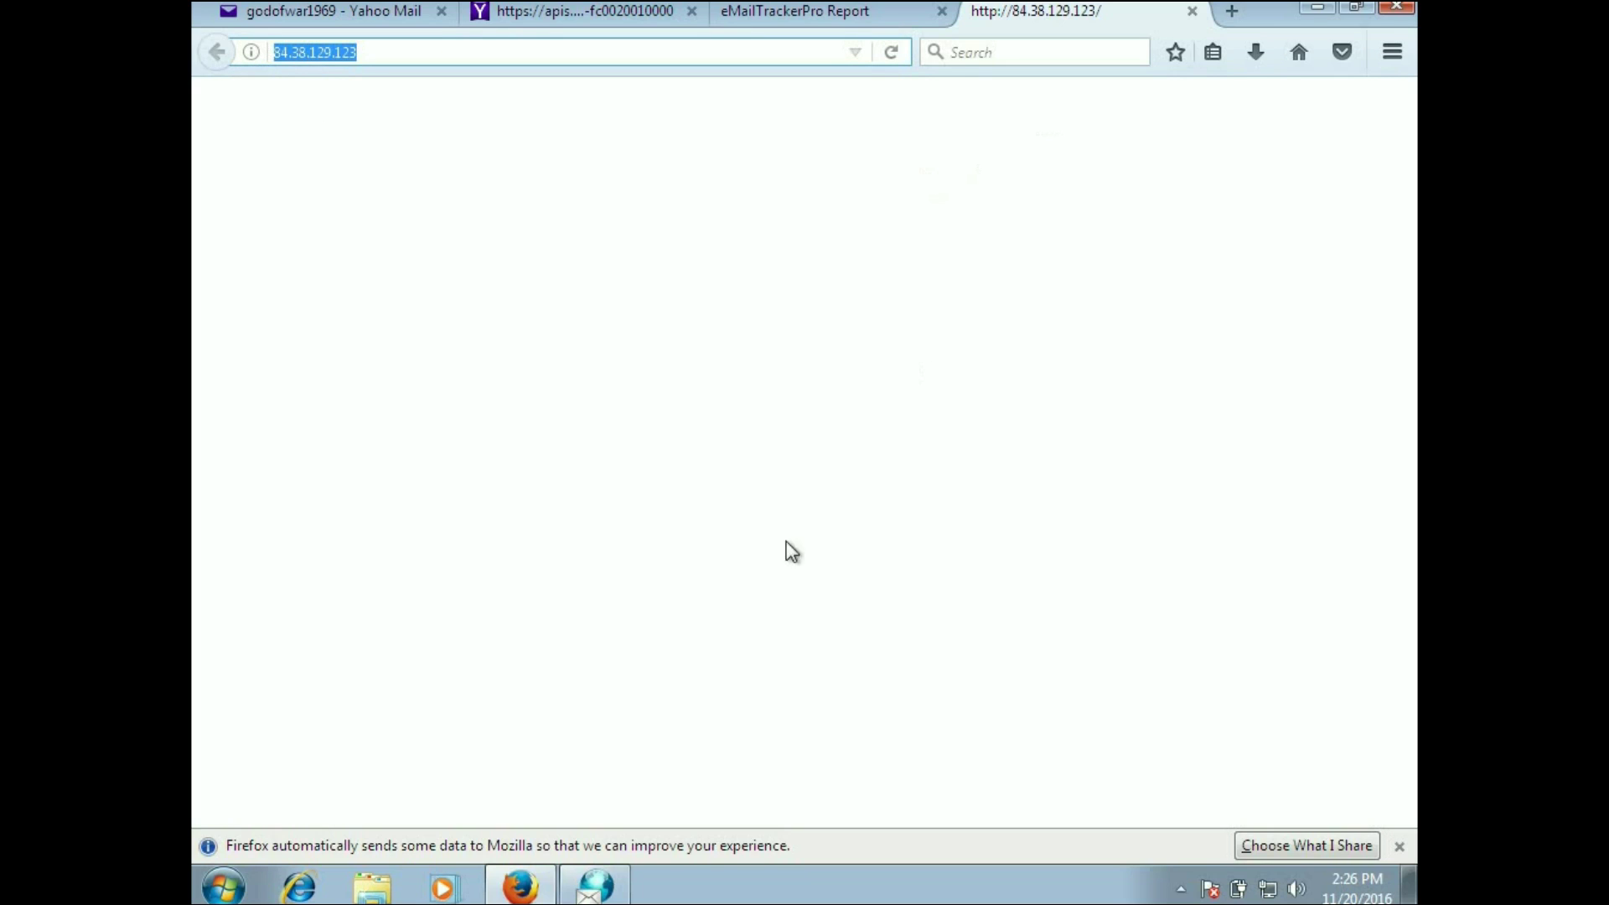
click(595, 890)
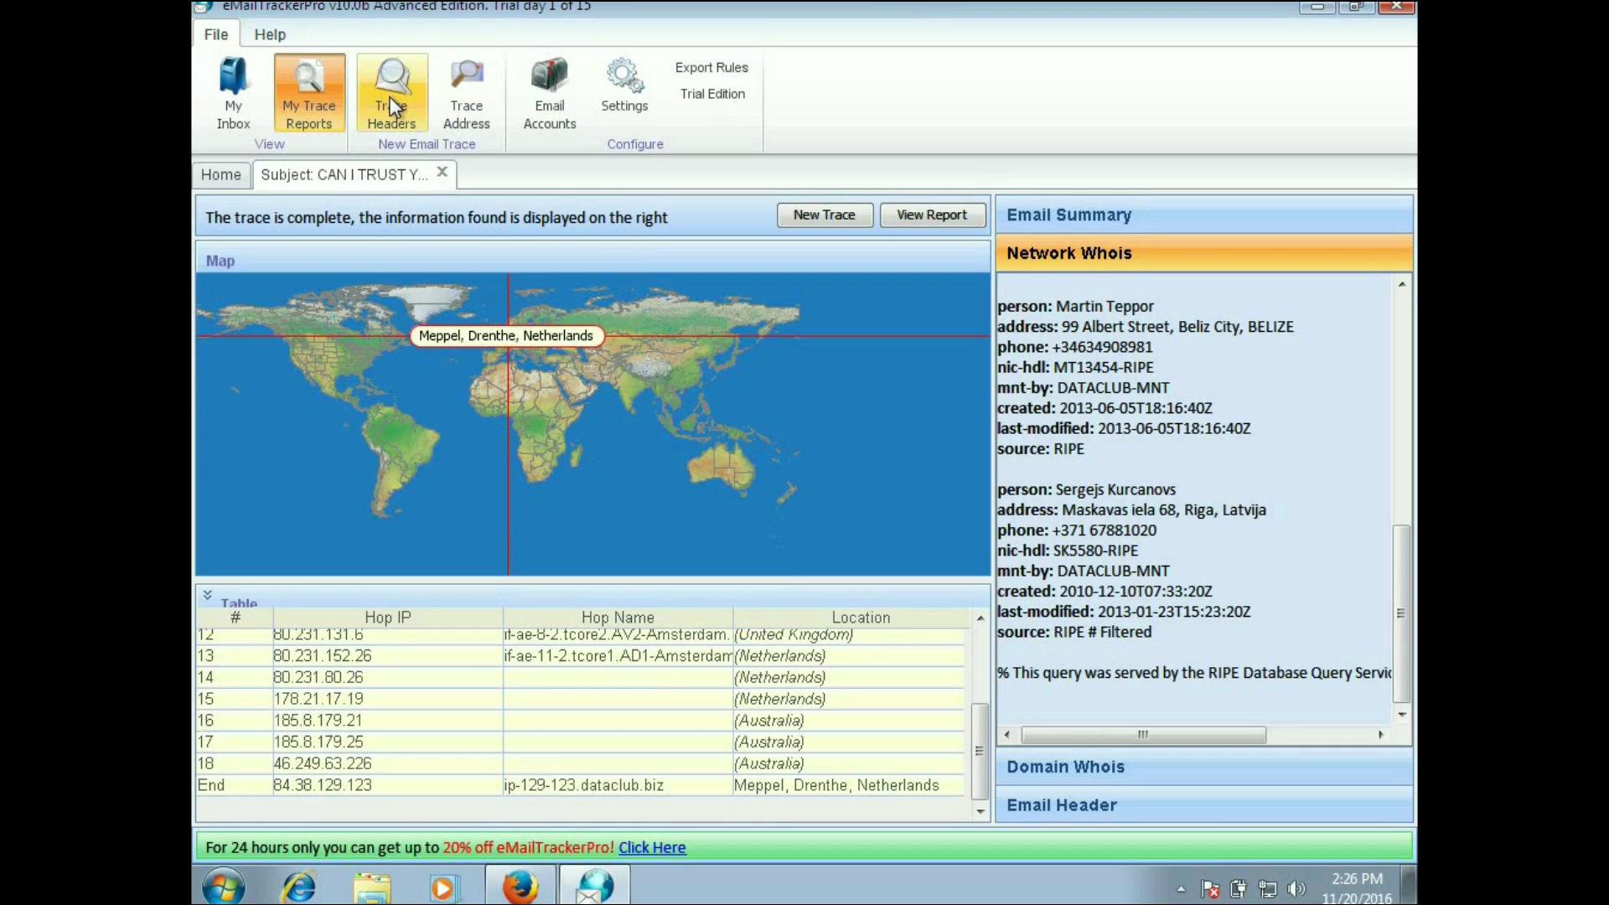
Step: Start a Trace Address lookup and enter the spam sender's email address
click(460, 98)
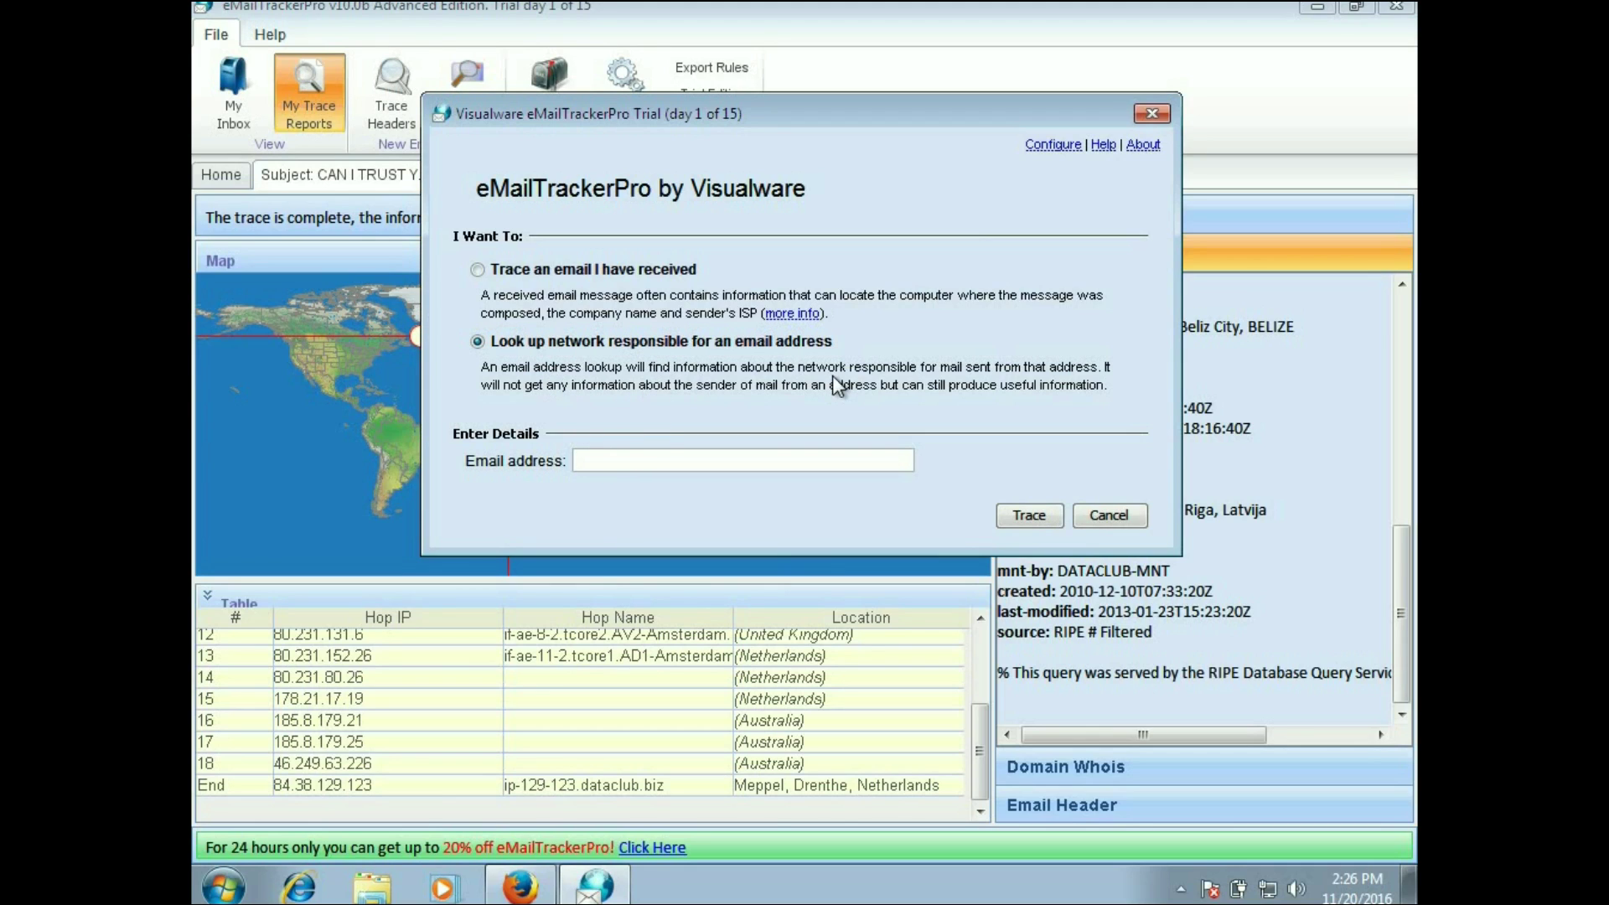
drag(872, 111, 667, 223)
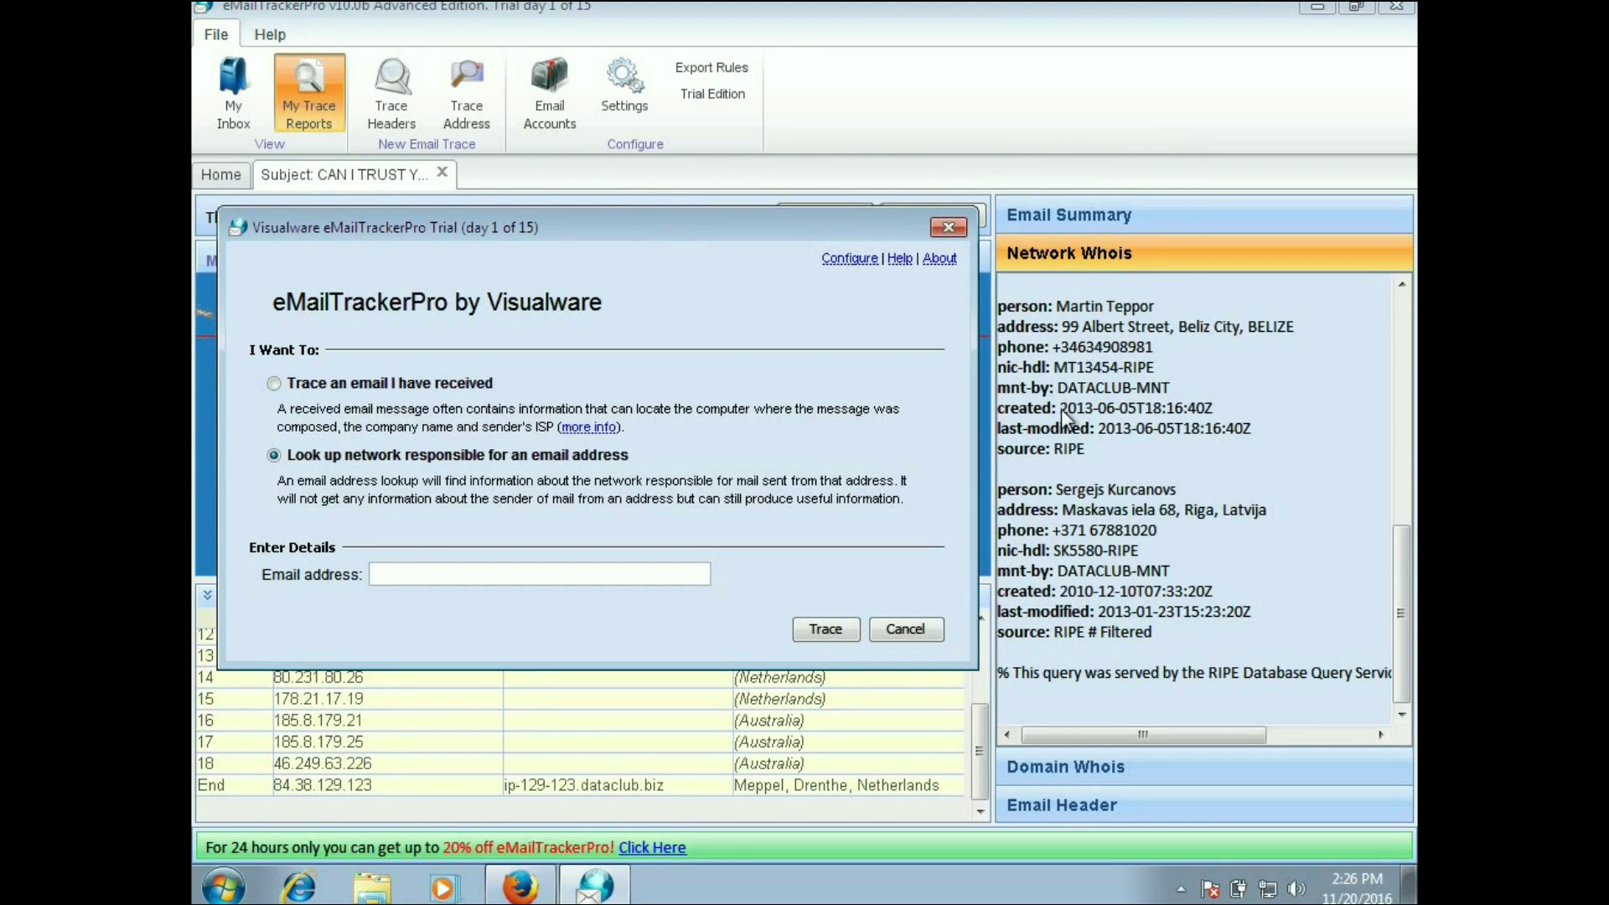
drag(1398, 615, 1398, 324)
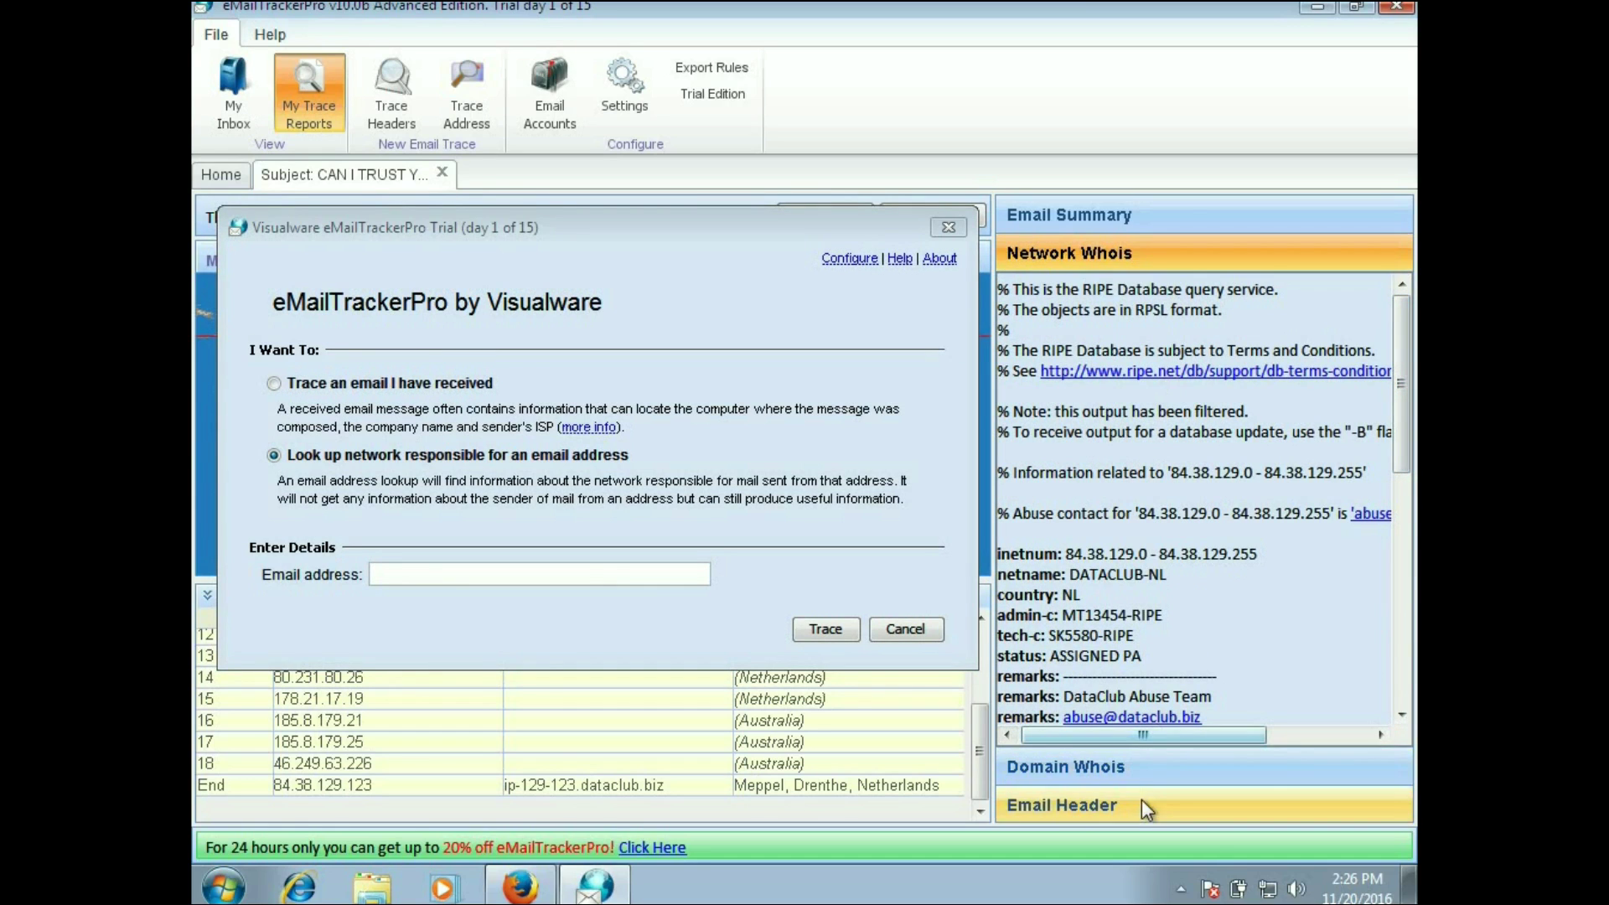
click(1183, 211)
drag(1390, 395, 1398, 250)
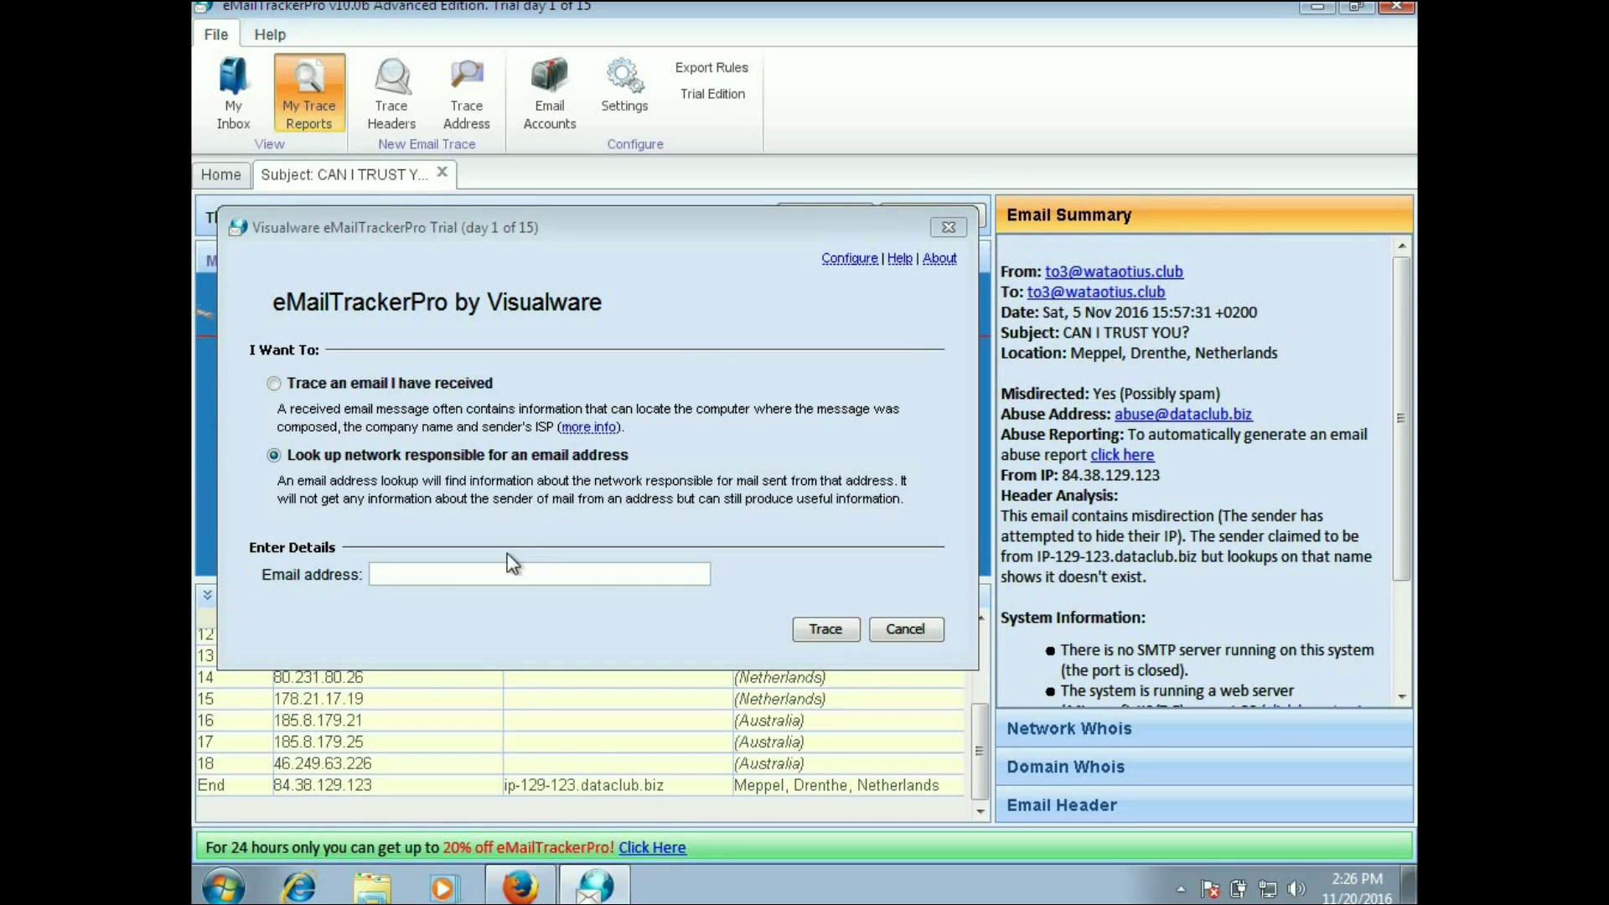
click(486, 566)
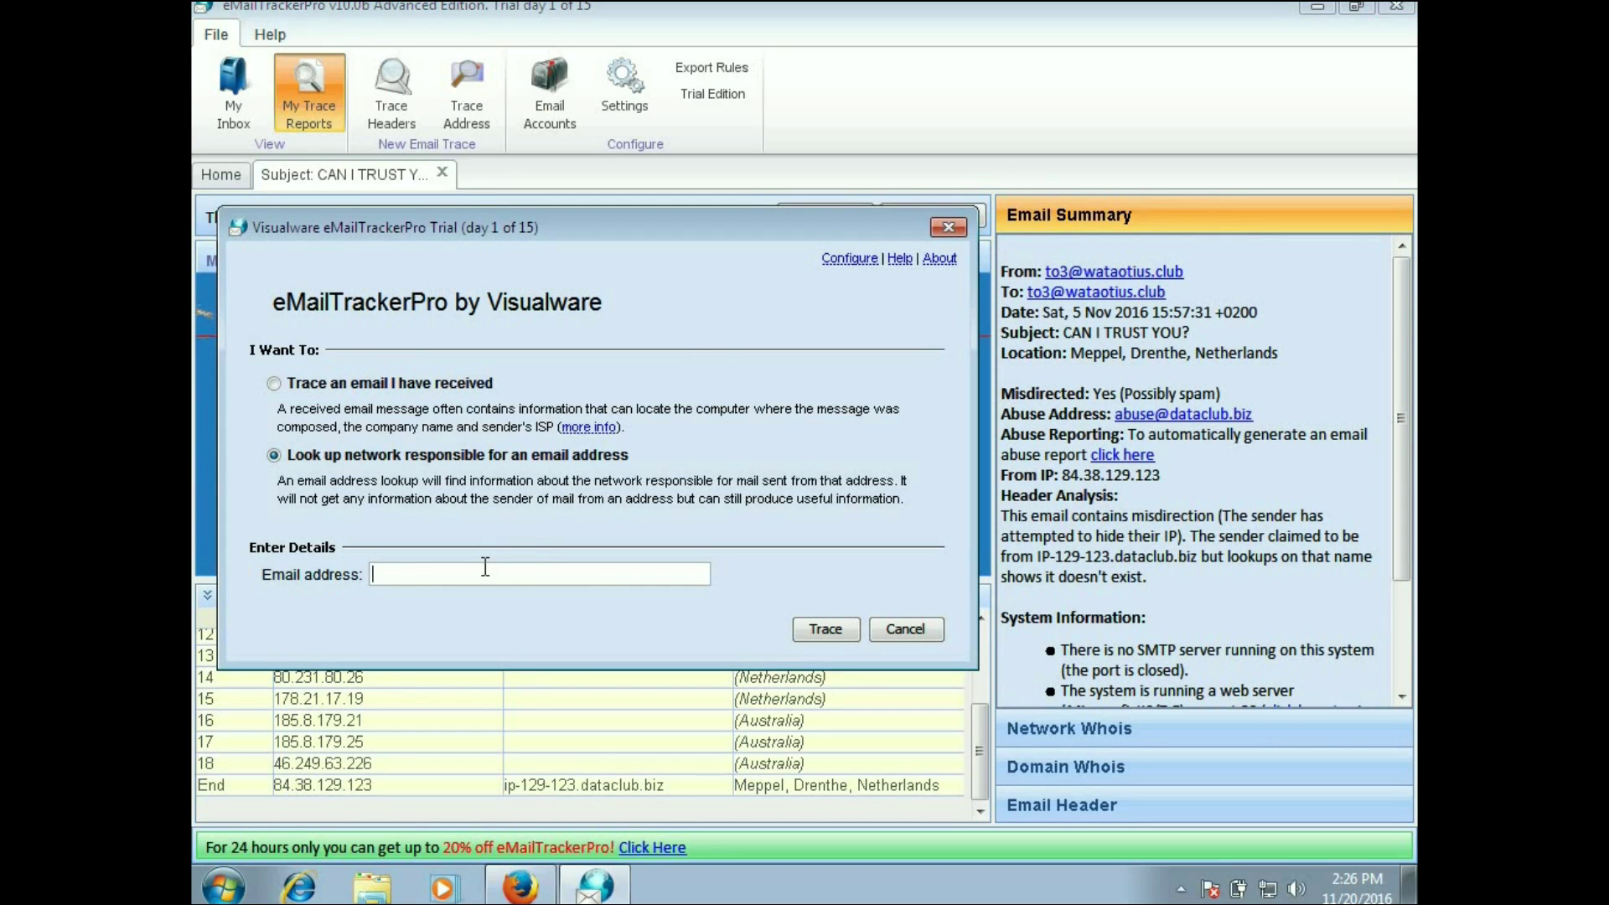
Step: Run the address trace, scroll to the last hop, and select mail server IP 91.198.169.8
click(842, 630)
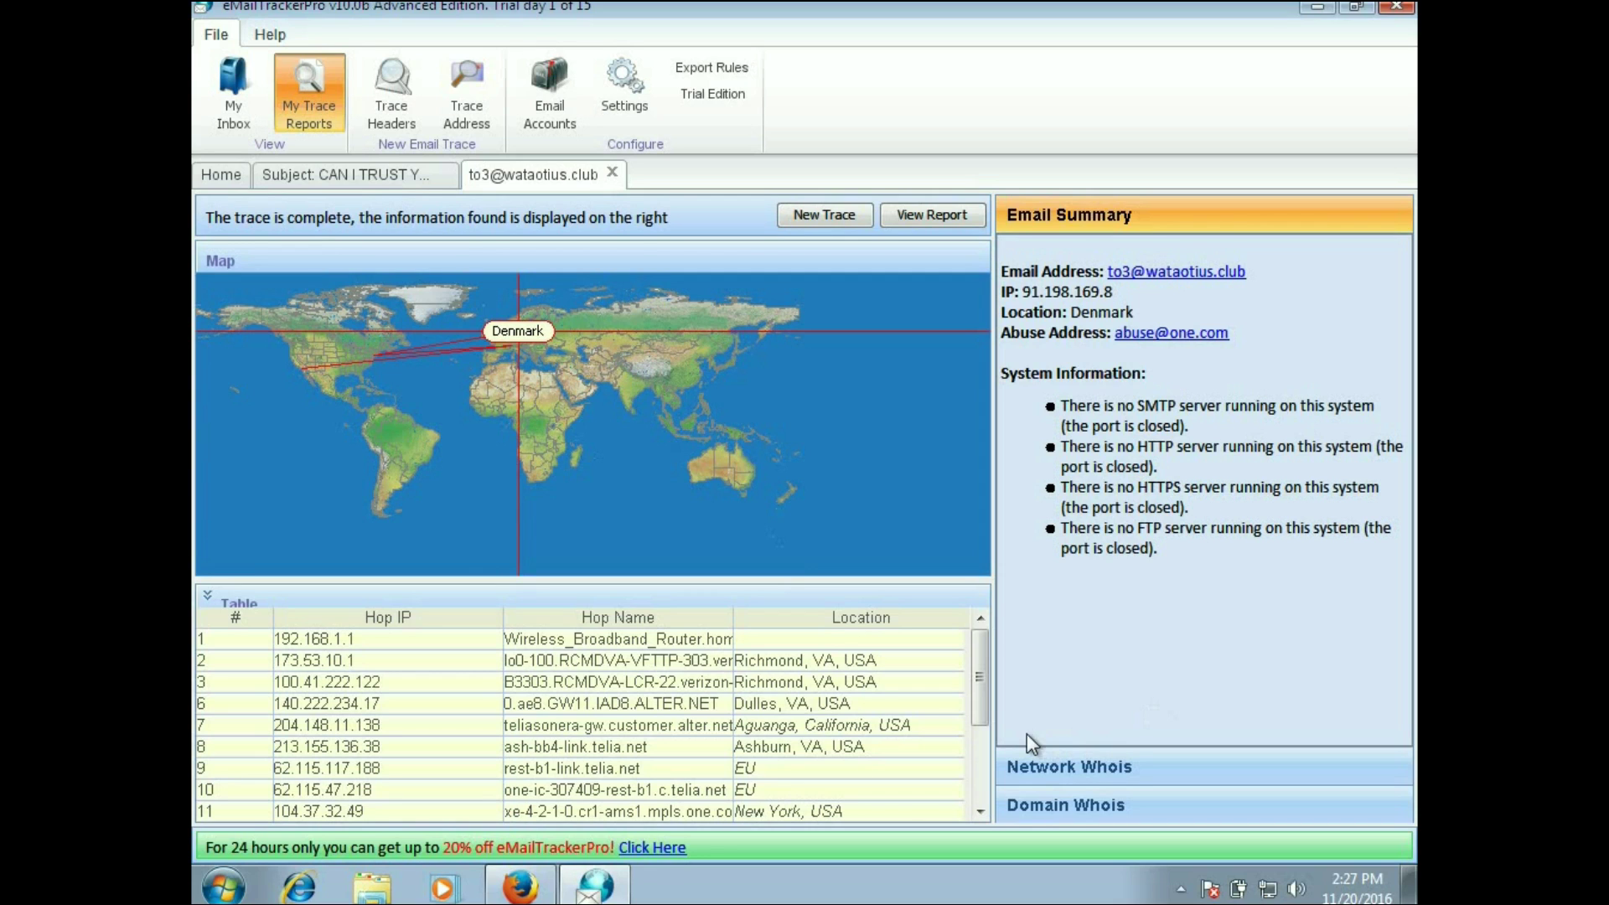
drag(982, 677, 982, 766)
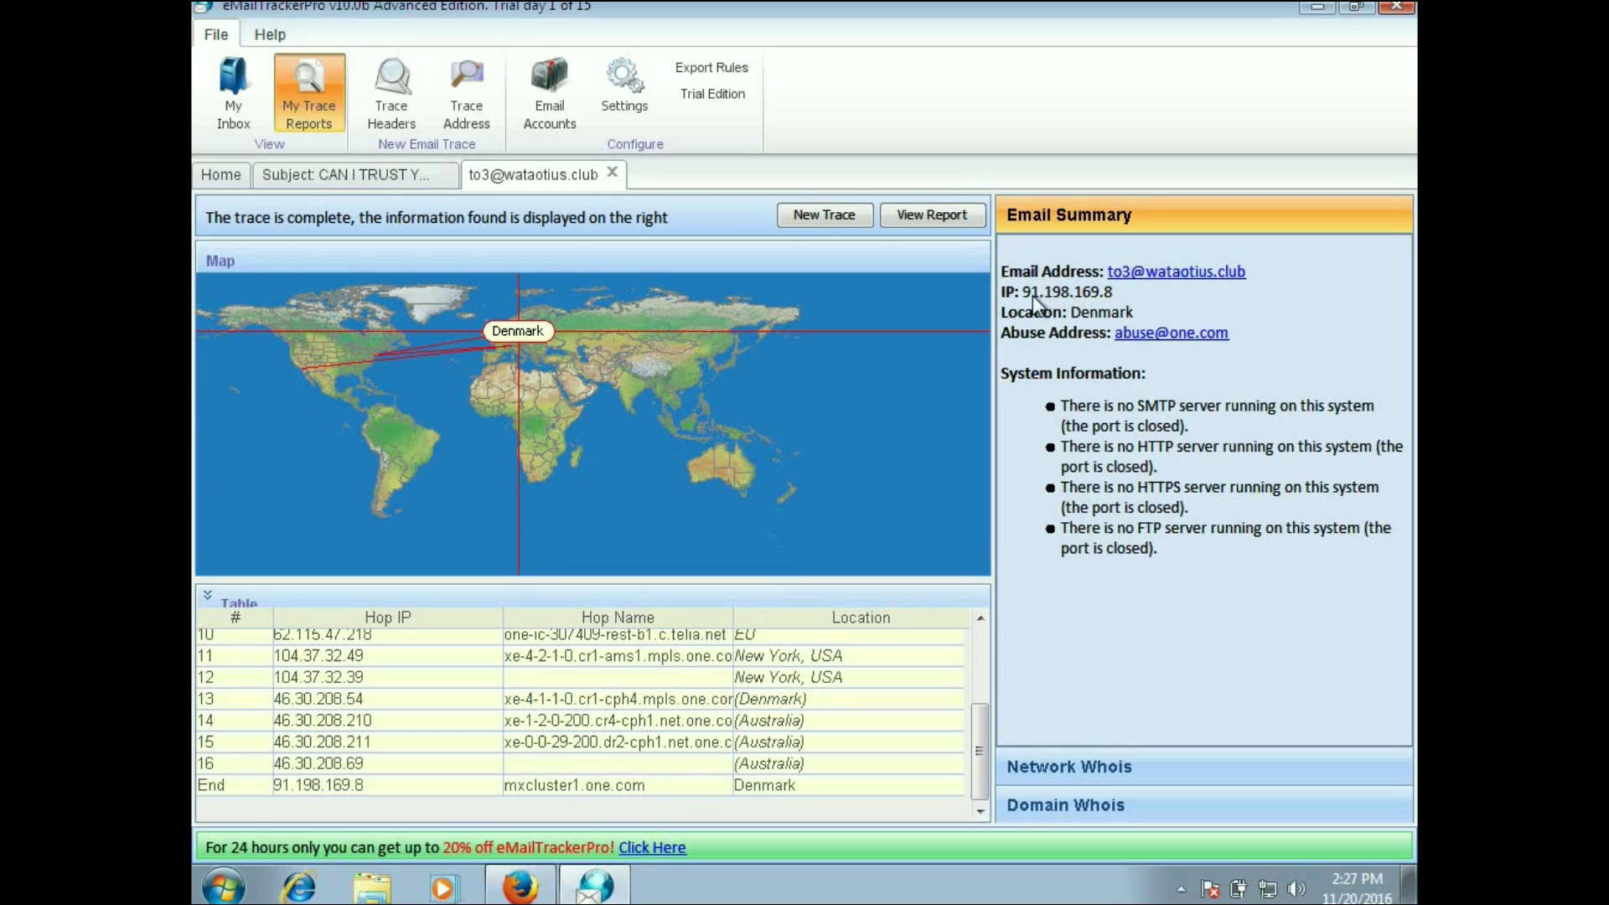
drag(1023, 294, 1124, 293)
Step: Return to the 'CAN I TRUST YOU?' trace and expand Network Whois, Domain Whois and Email Header
click(405, 181)
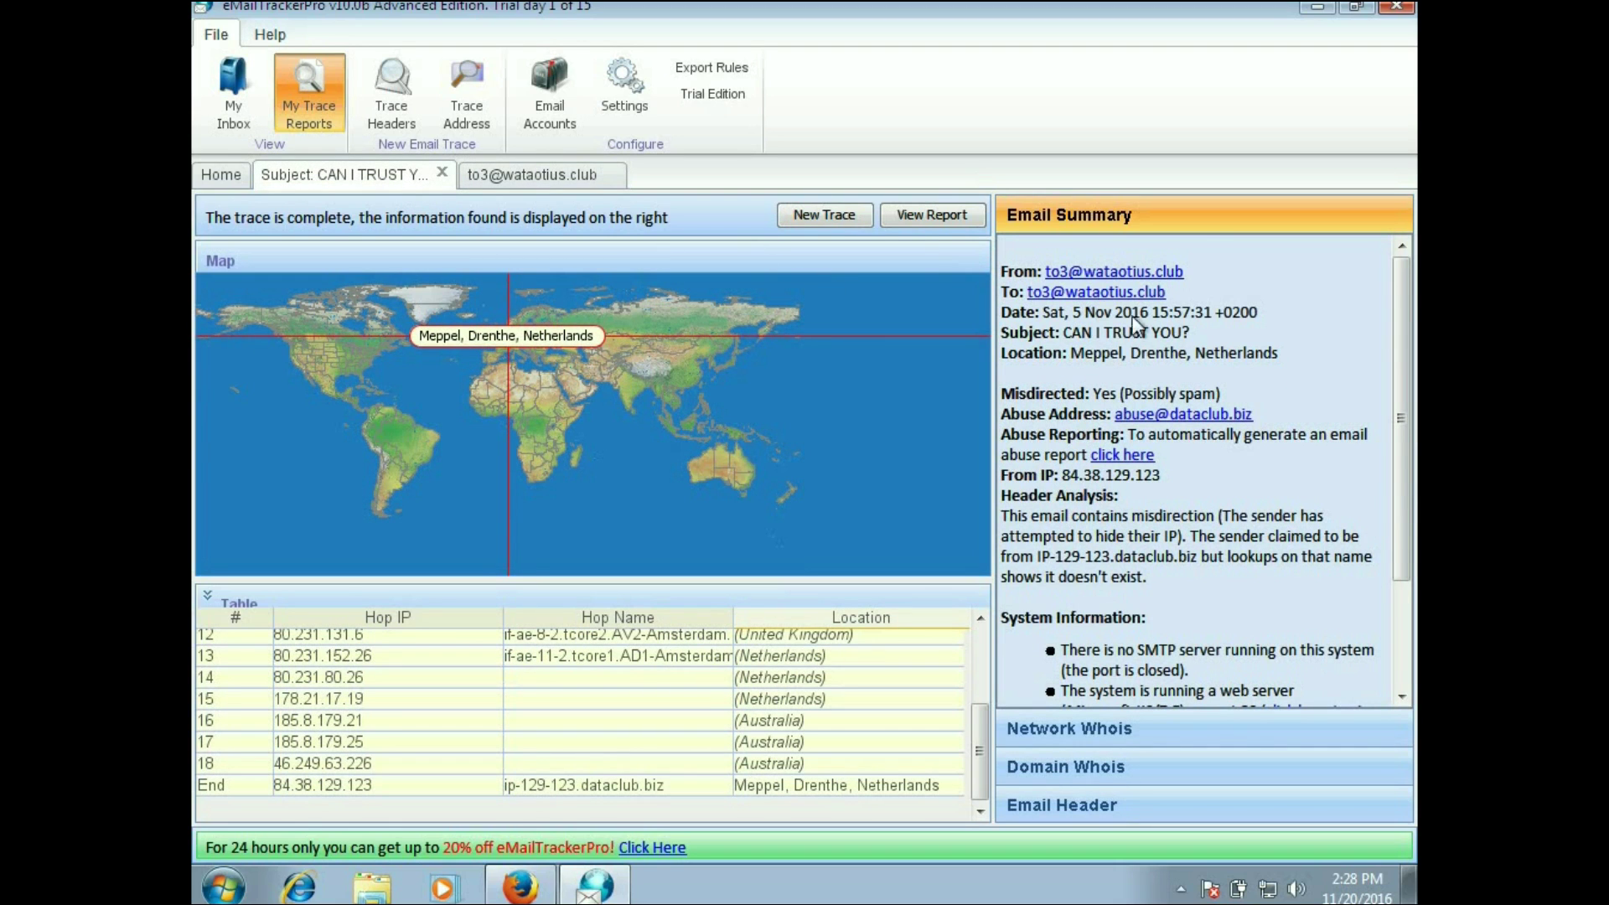
drag(1404, 343, 1402, 463)
drag(1404, 598, 1412, 276)
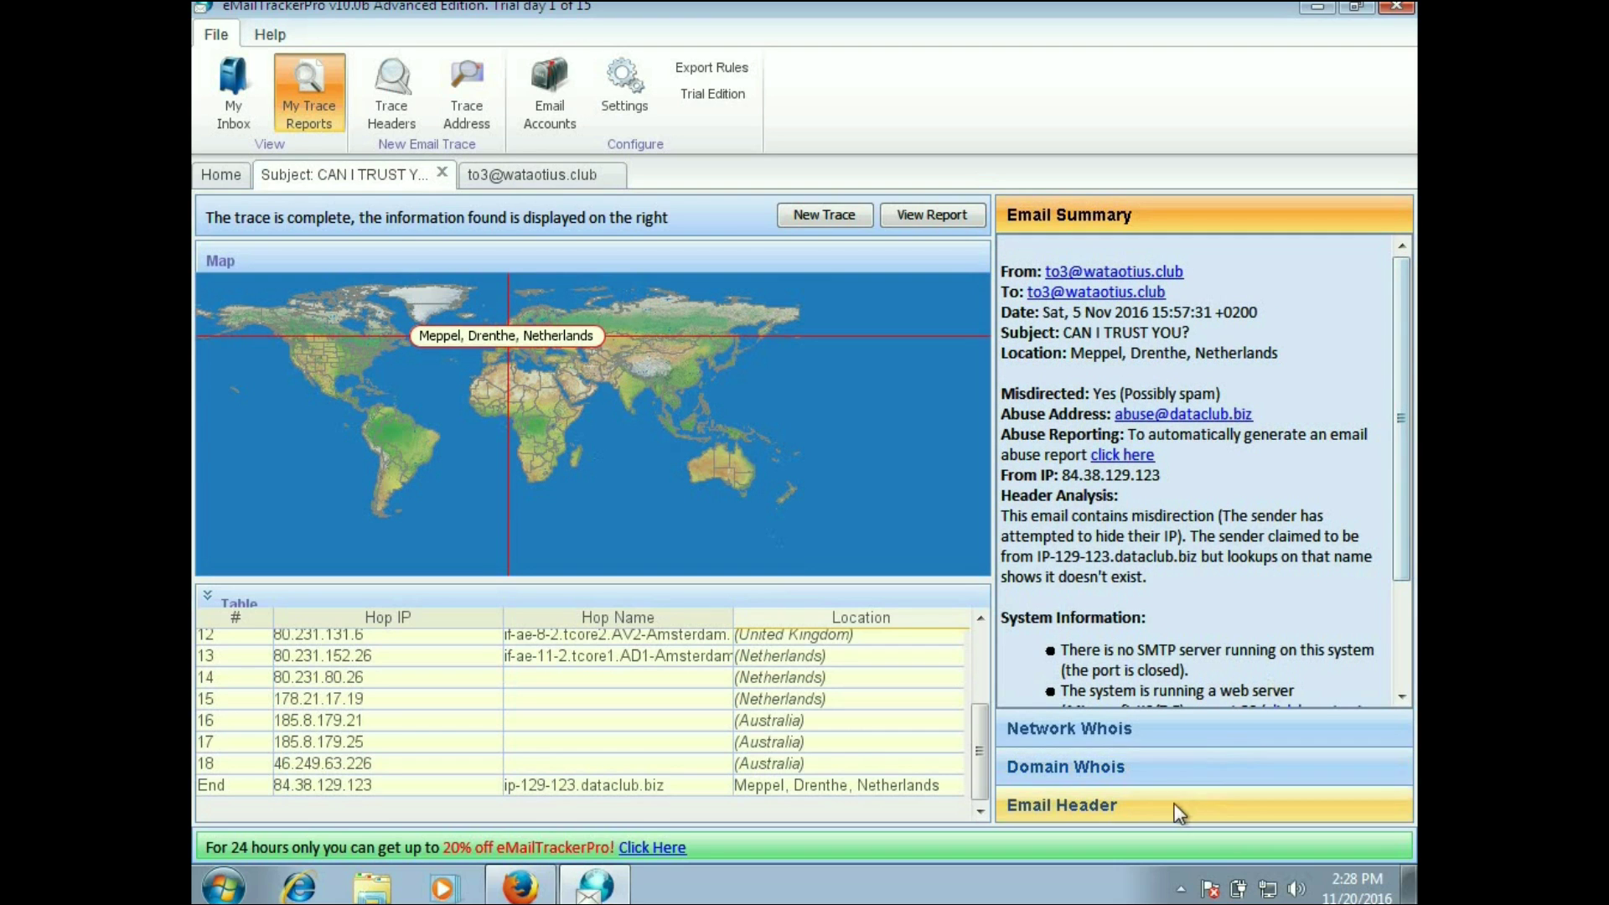
click(1173, 732)
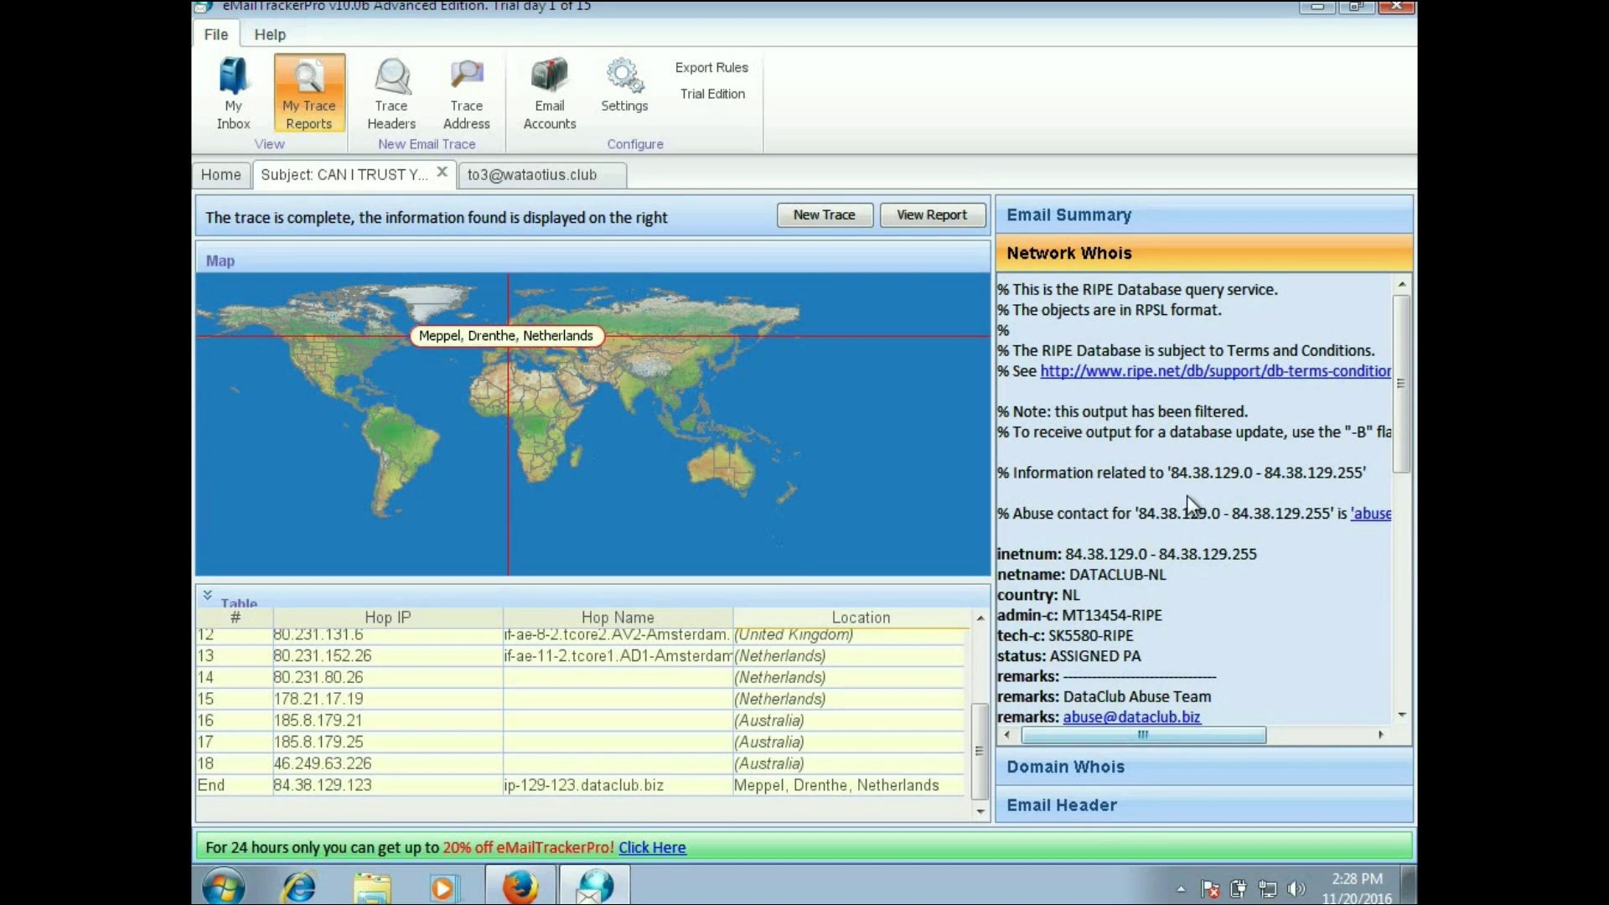
click(1161, 763)
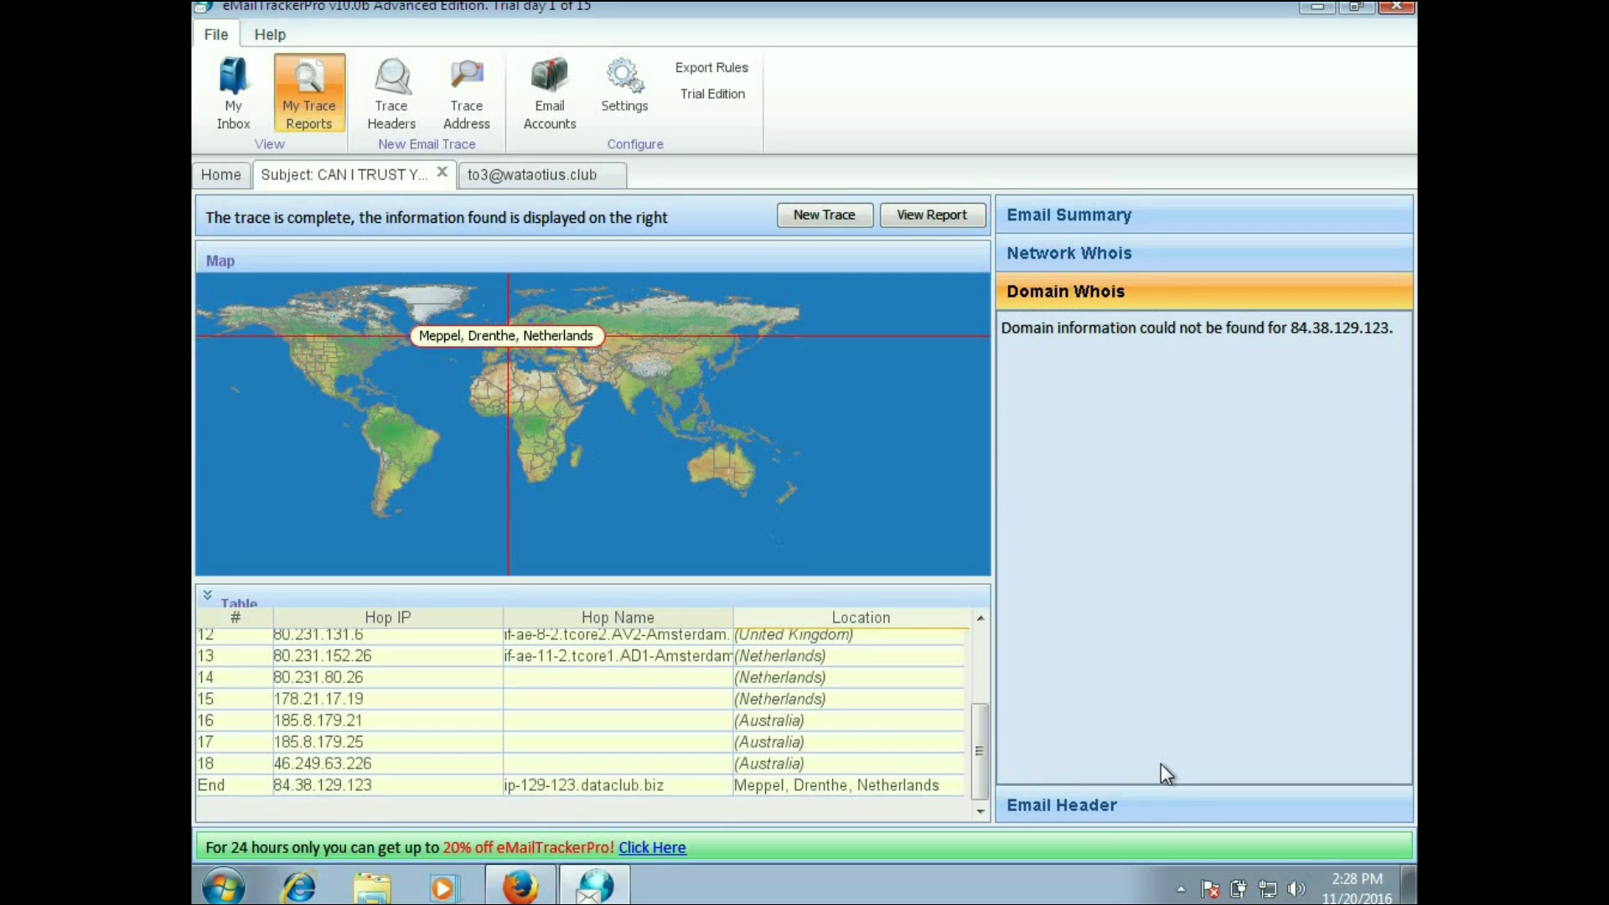
click(1156, 808)
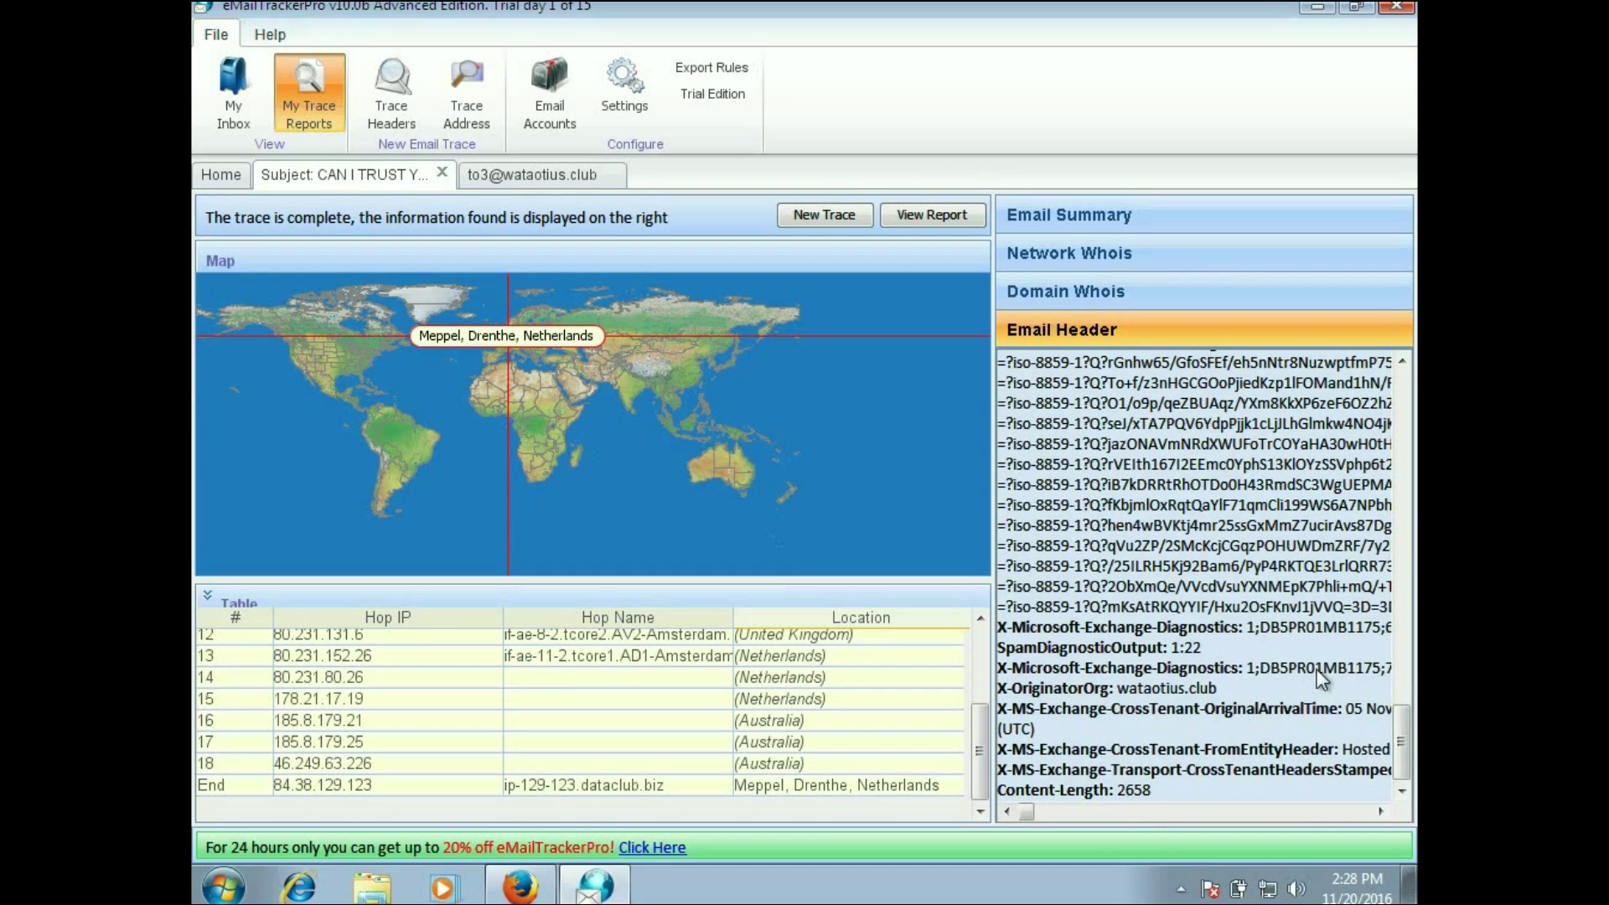
drag(1406, 726, 1392, 806)
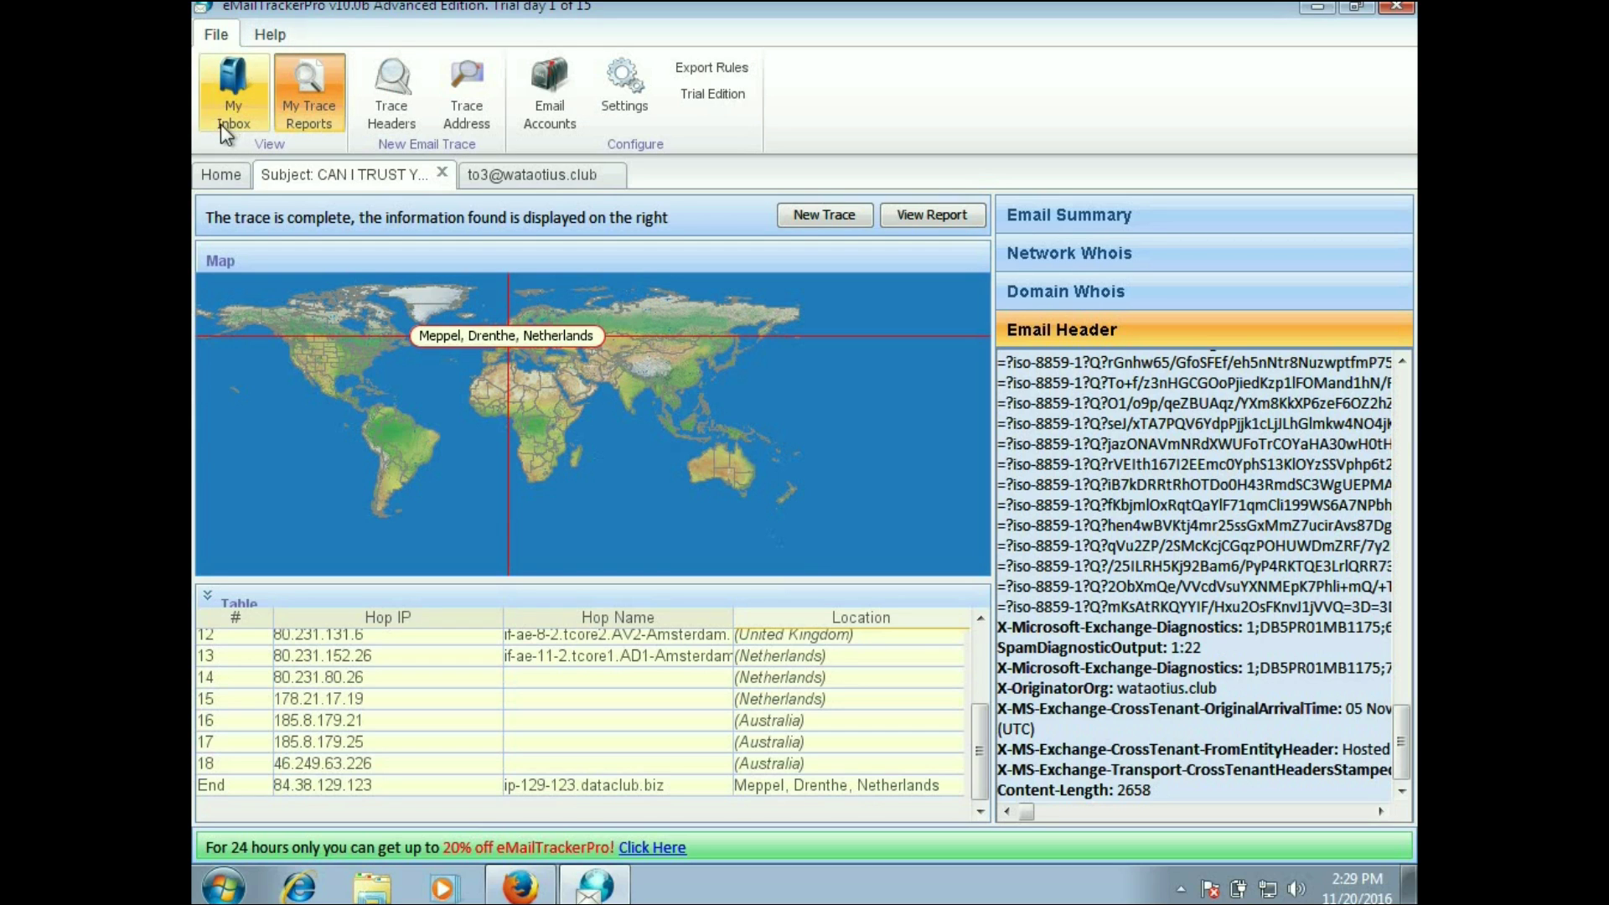
Step: On the Home overview, review Trace Information and select the 'CAN I TRUST YOU?' previous trace
click(221, 174)
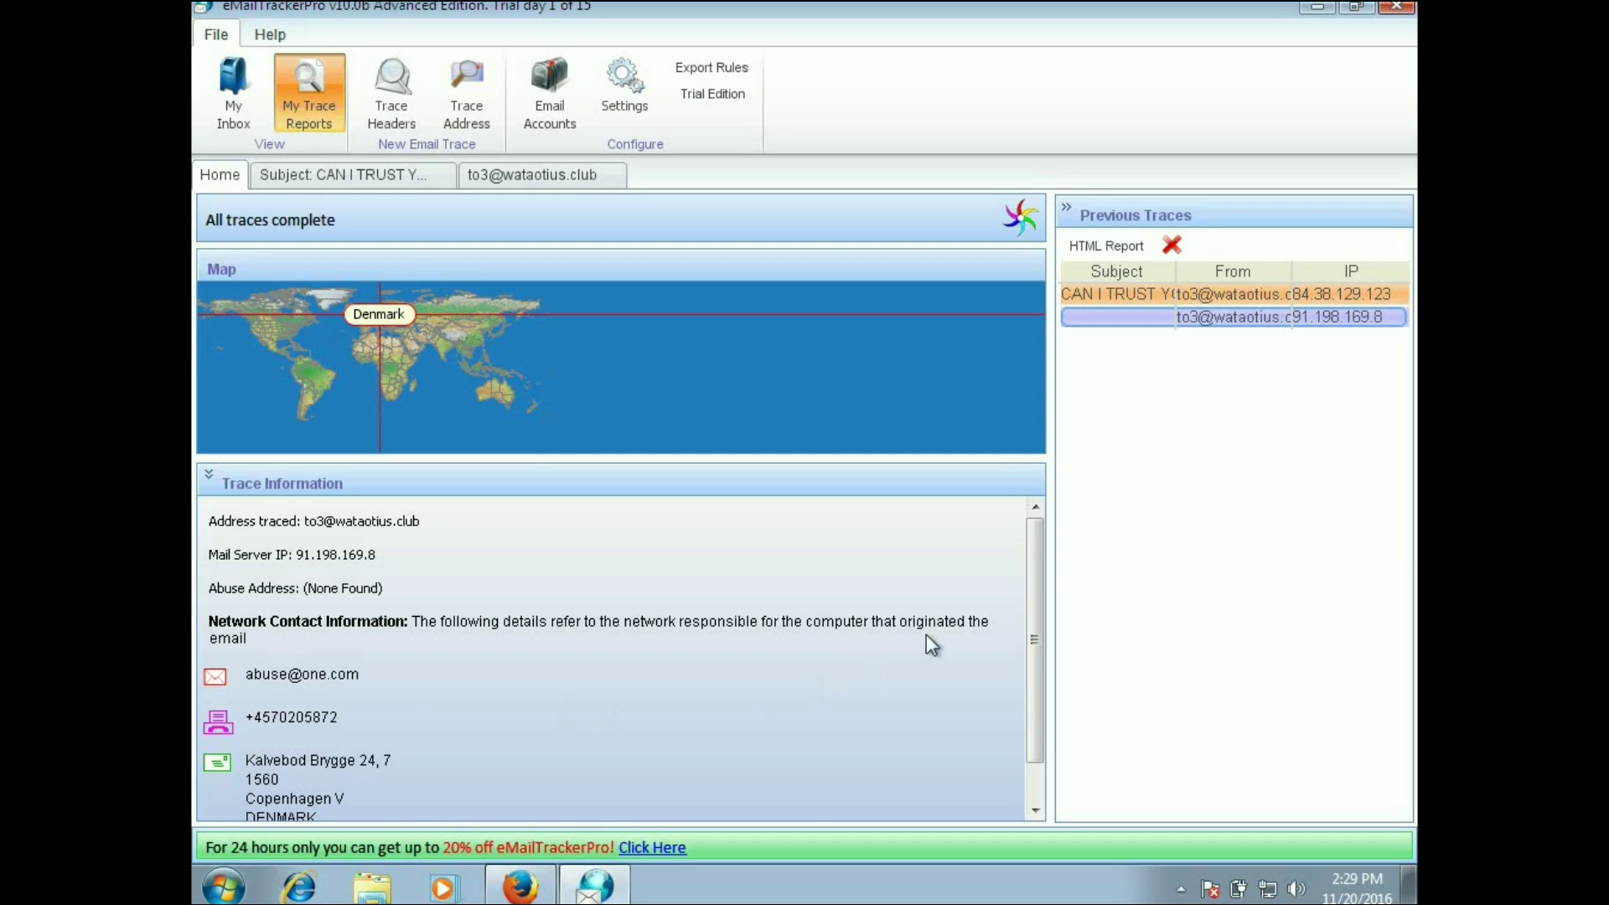
drag(1032, 565, 1035, 646)
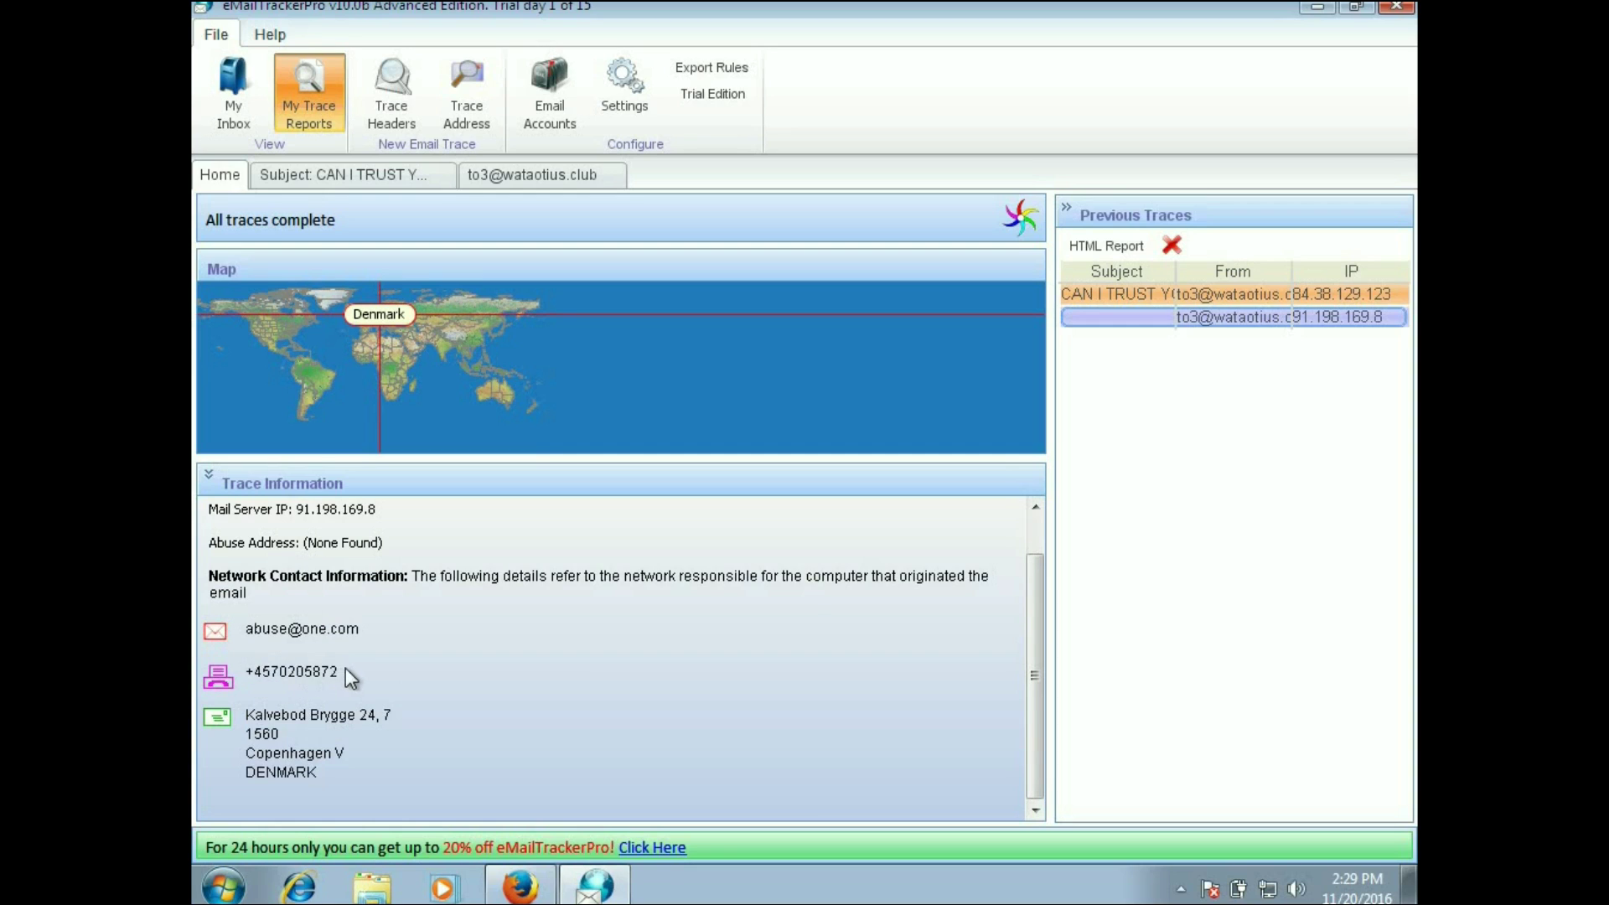
click(1166, 300)
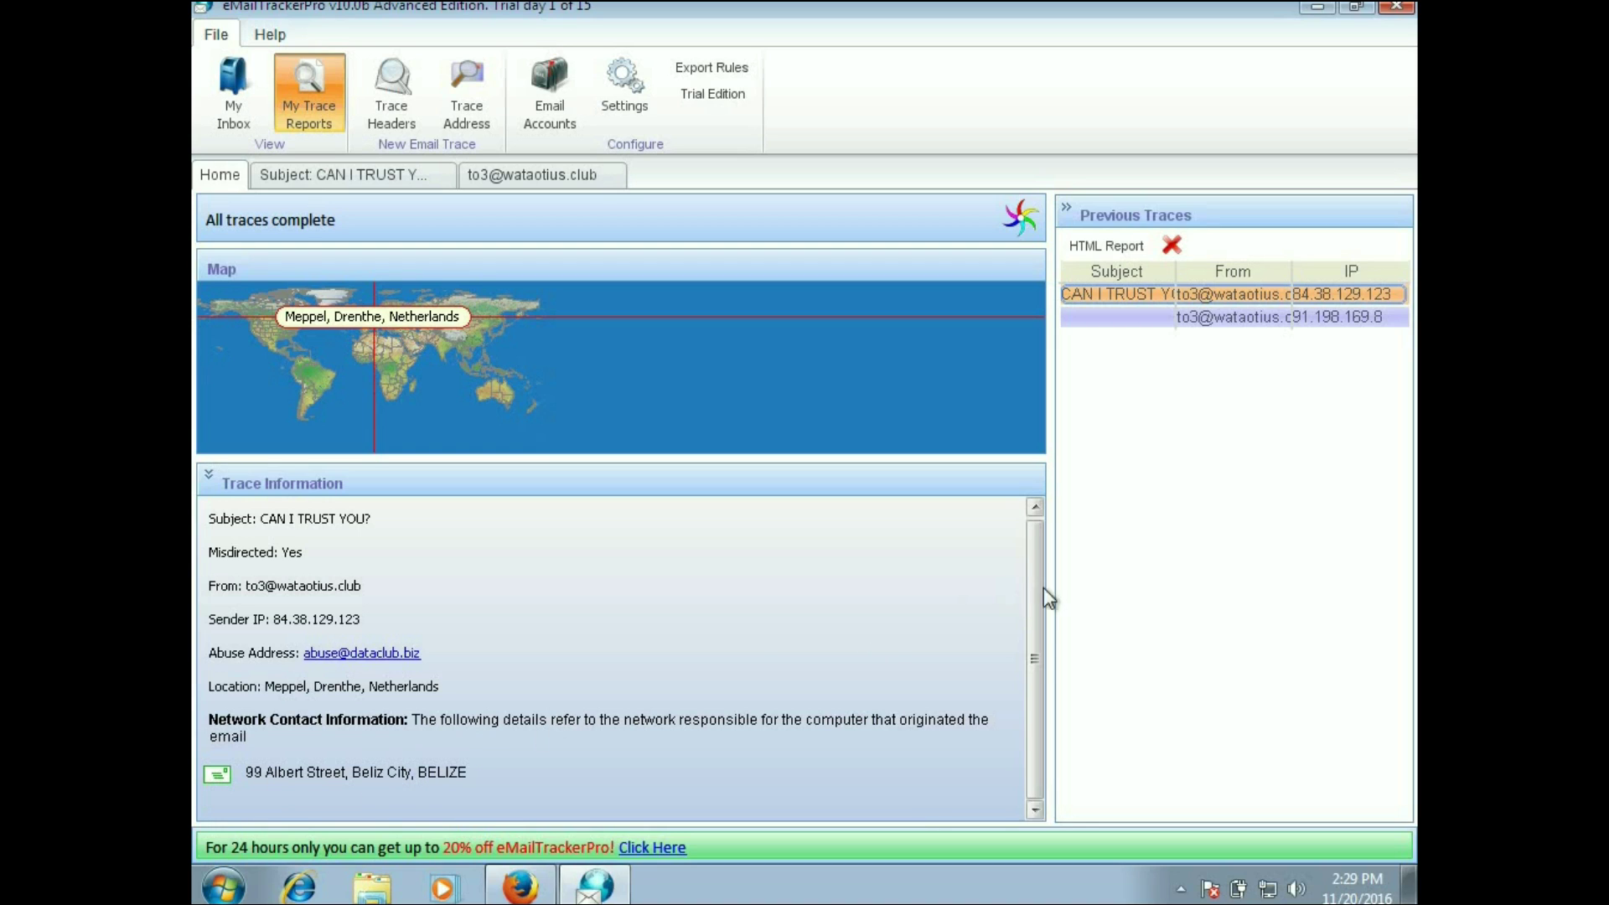
scroll(1036, 630, up, 1)
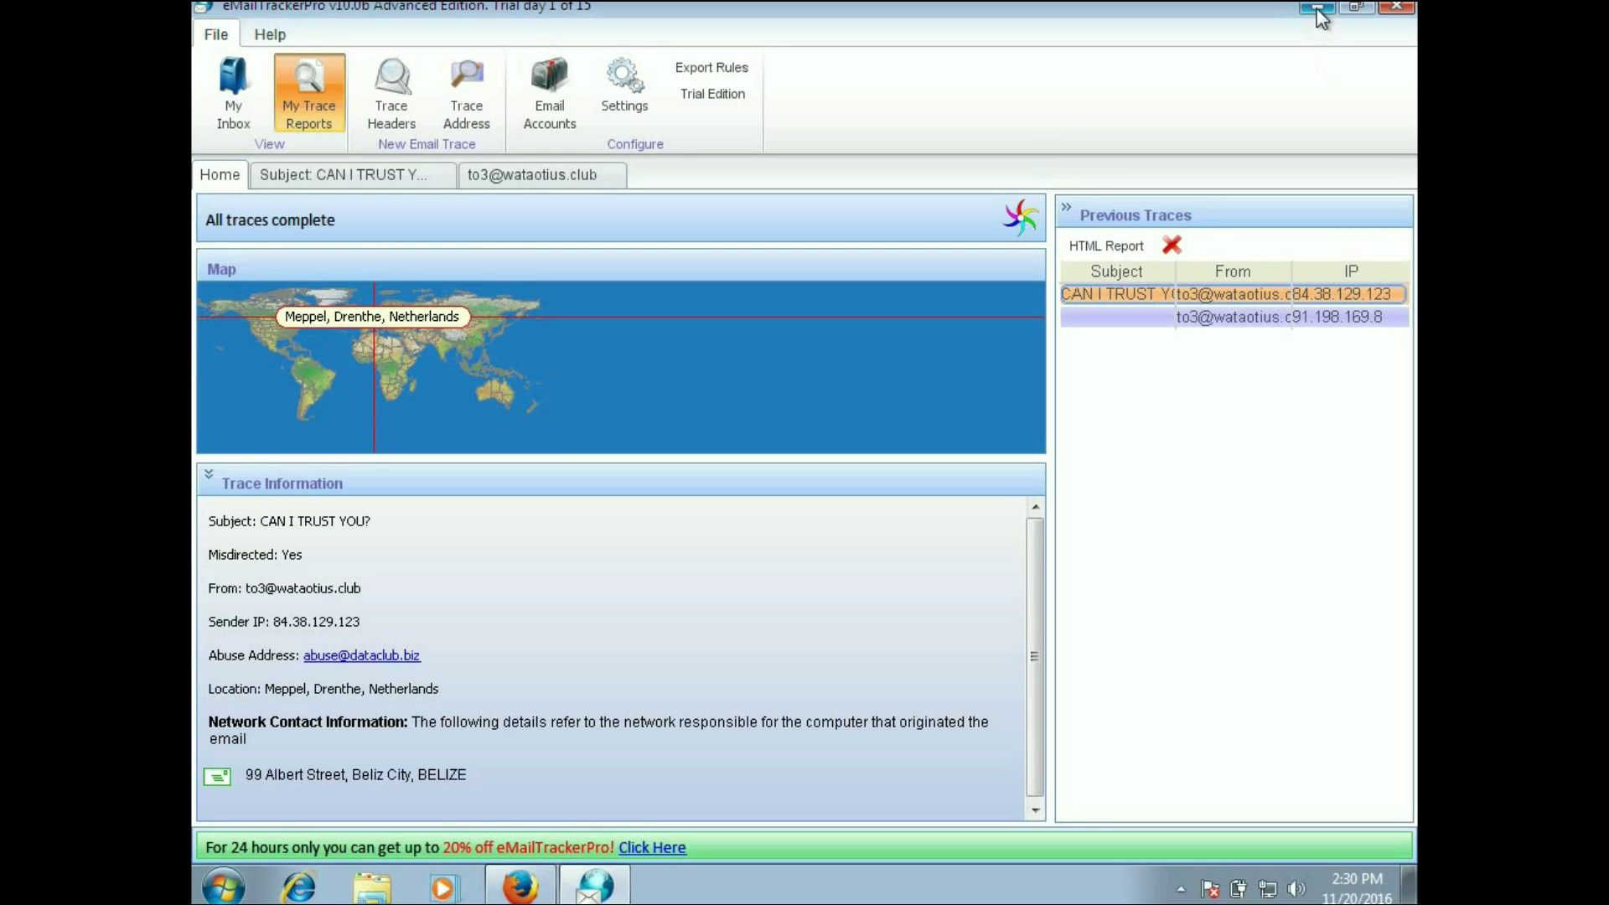
Step: Close eMailTrackerPro and the sender IP, report and raw-header tabs, leaving a fresh new tab
click(1392, 9)
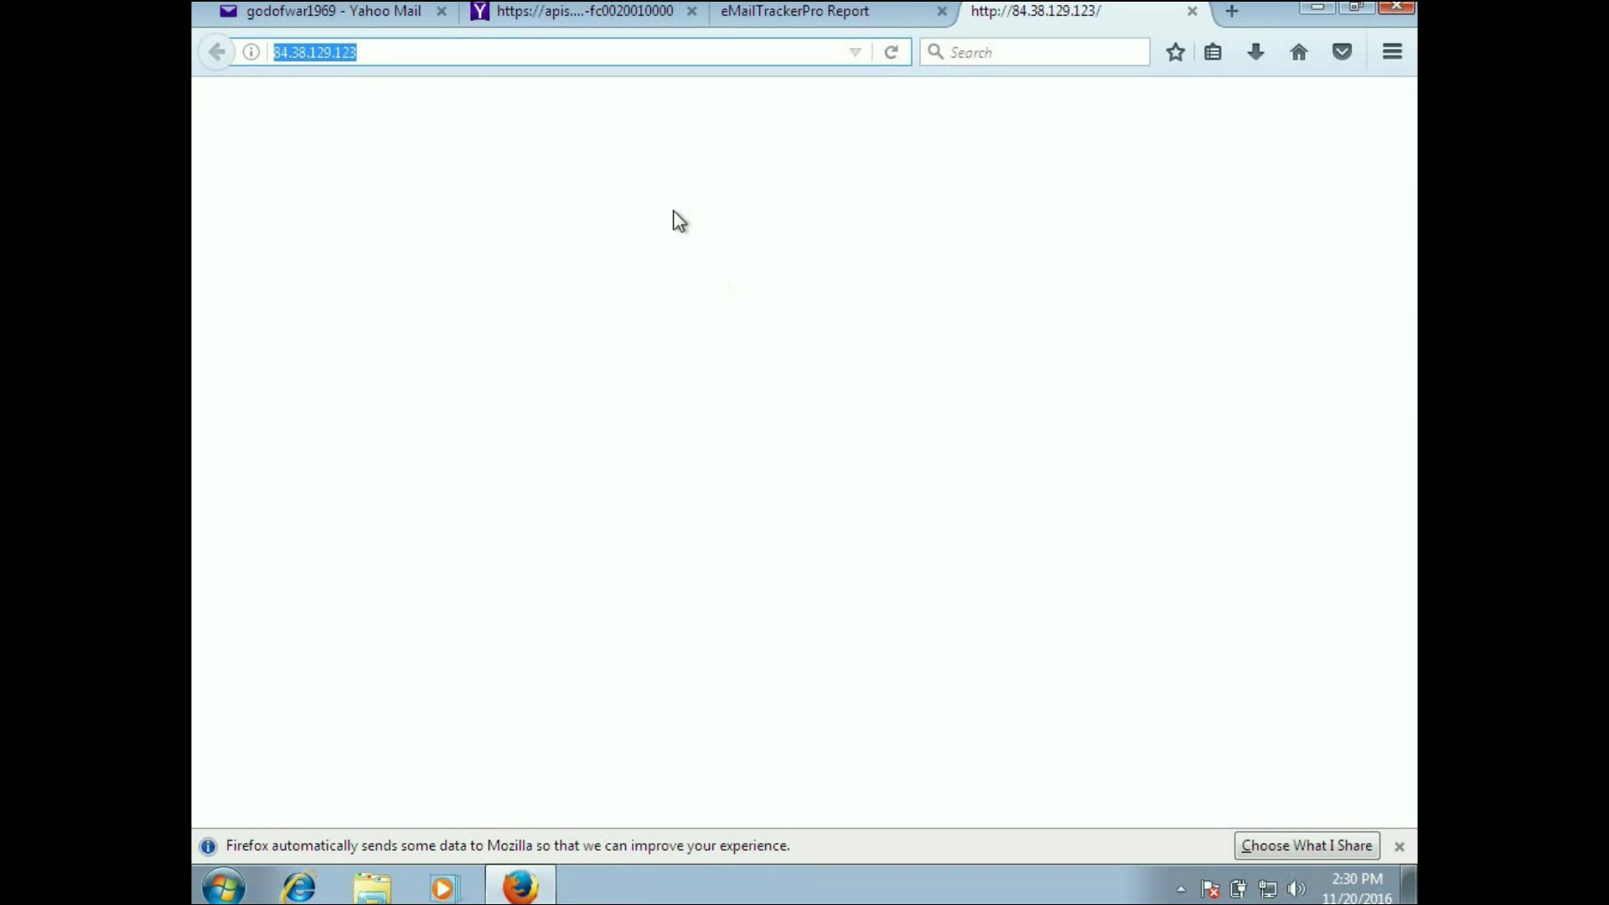
click(1191, 11)
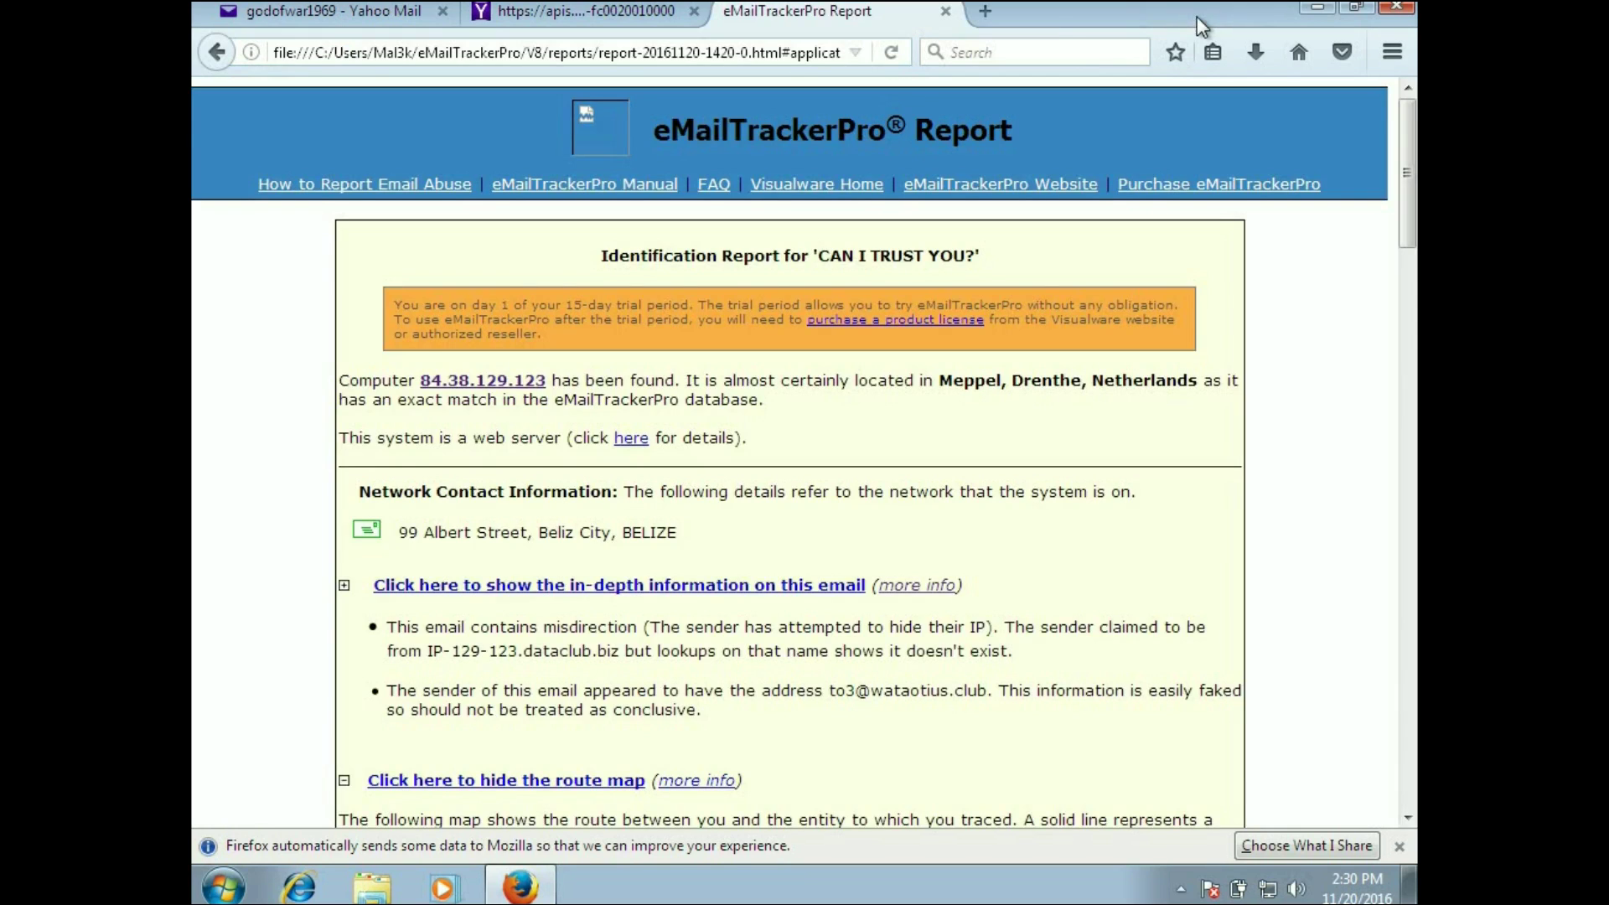
click(945, 11)
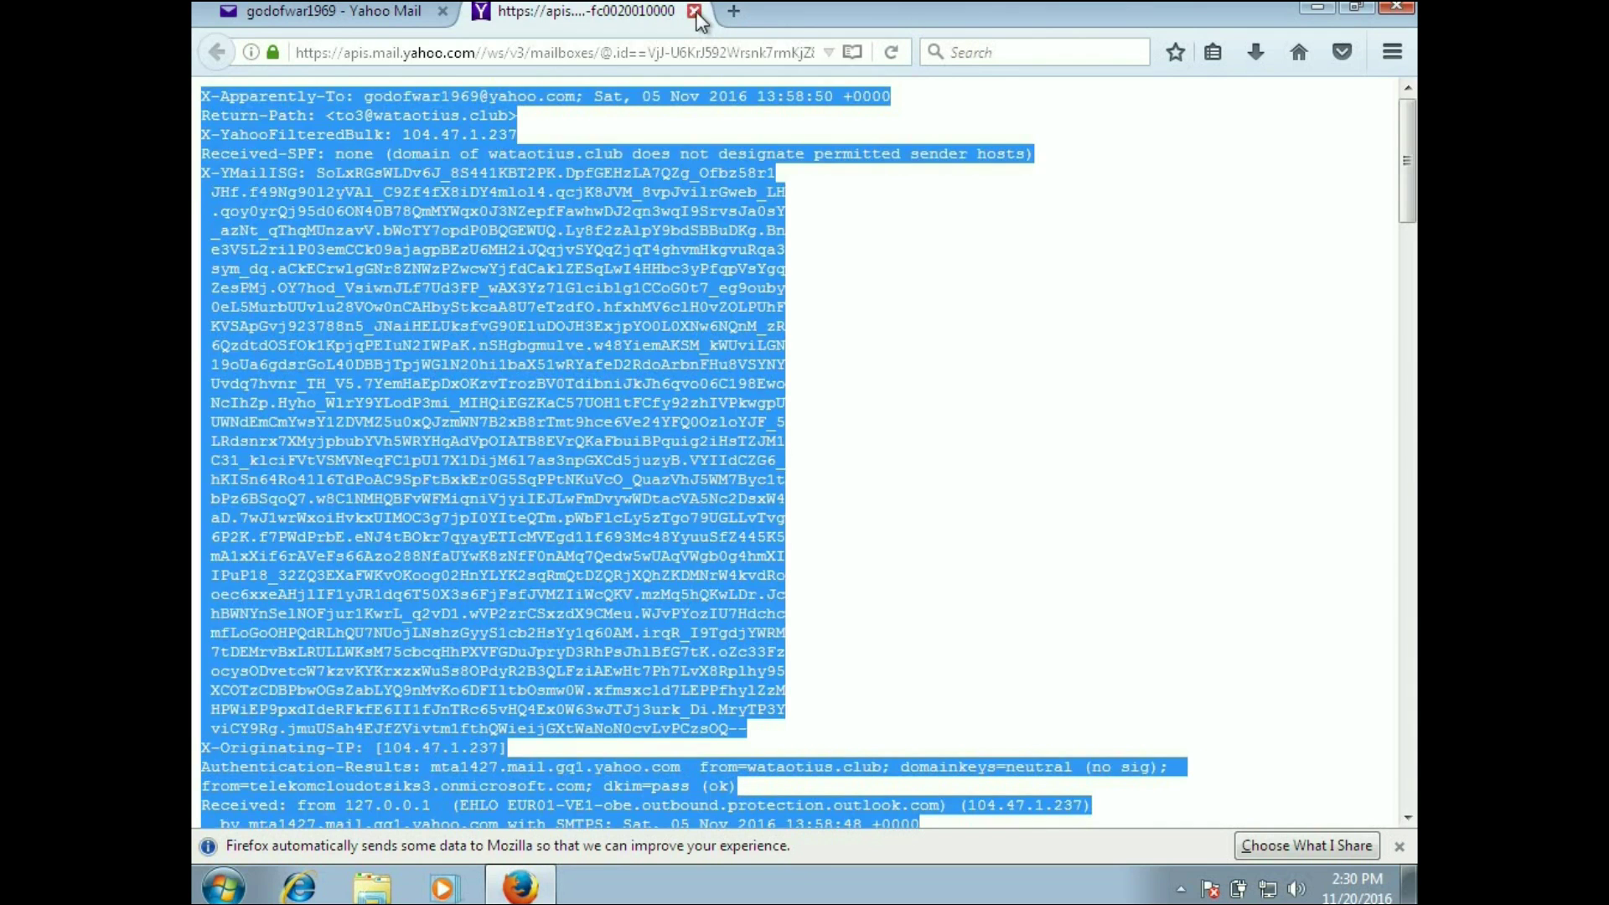
click(695, 11)
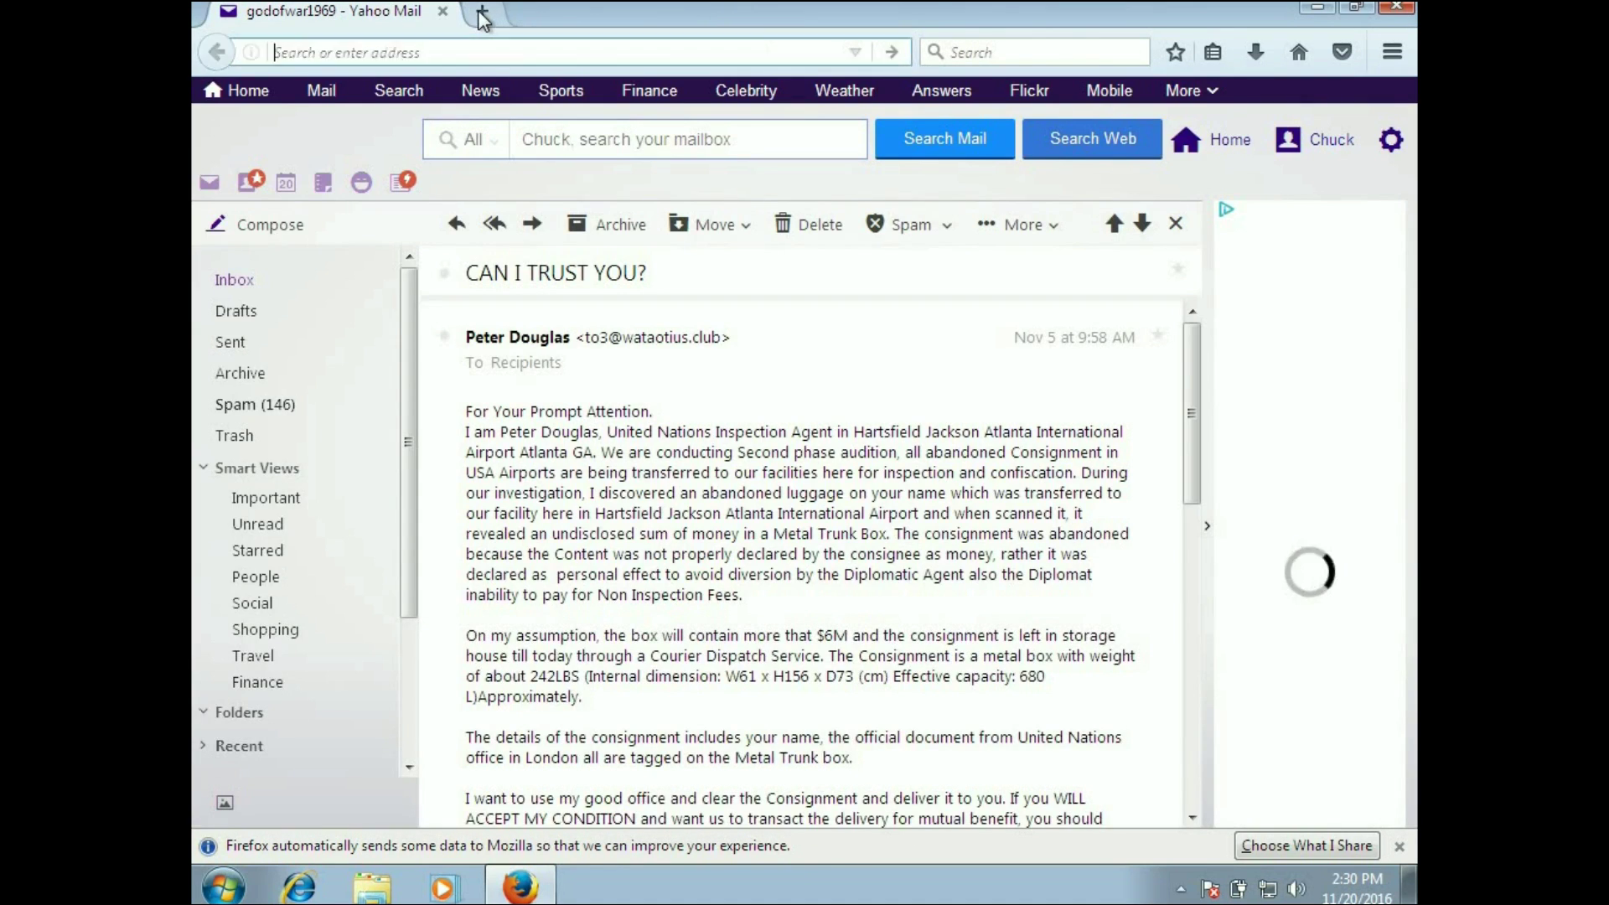
click(482, 13)
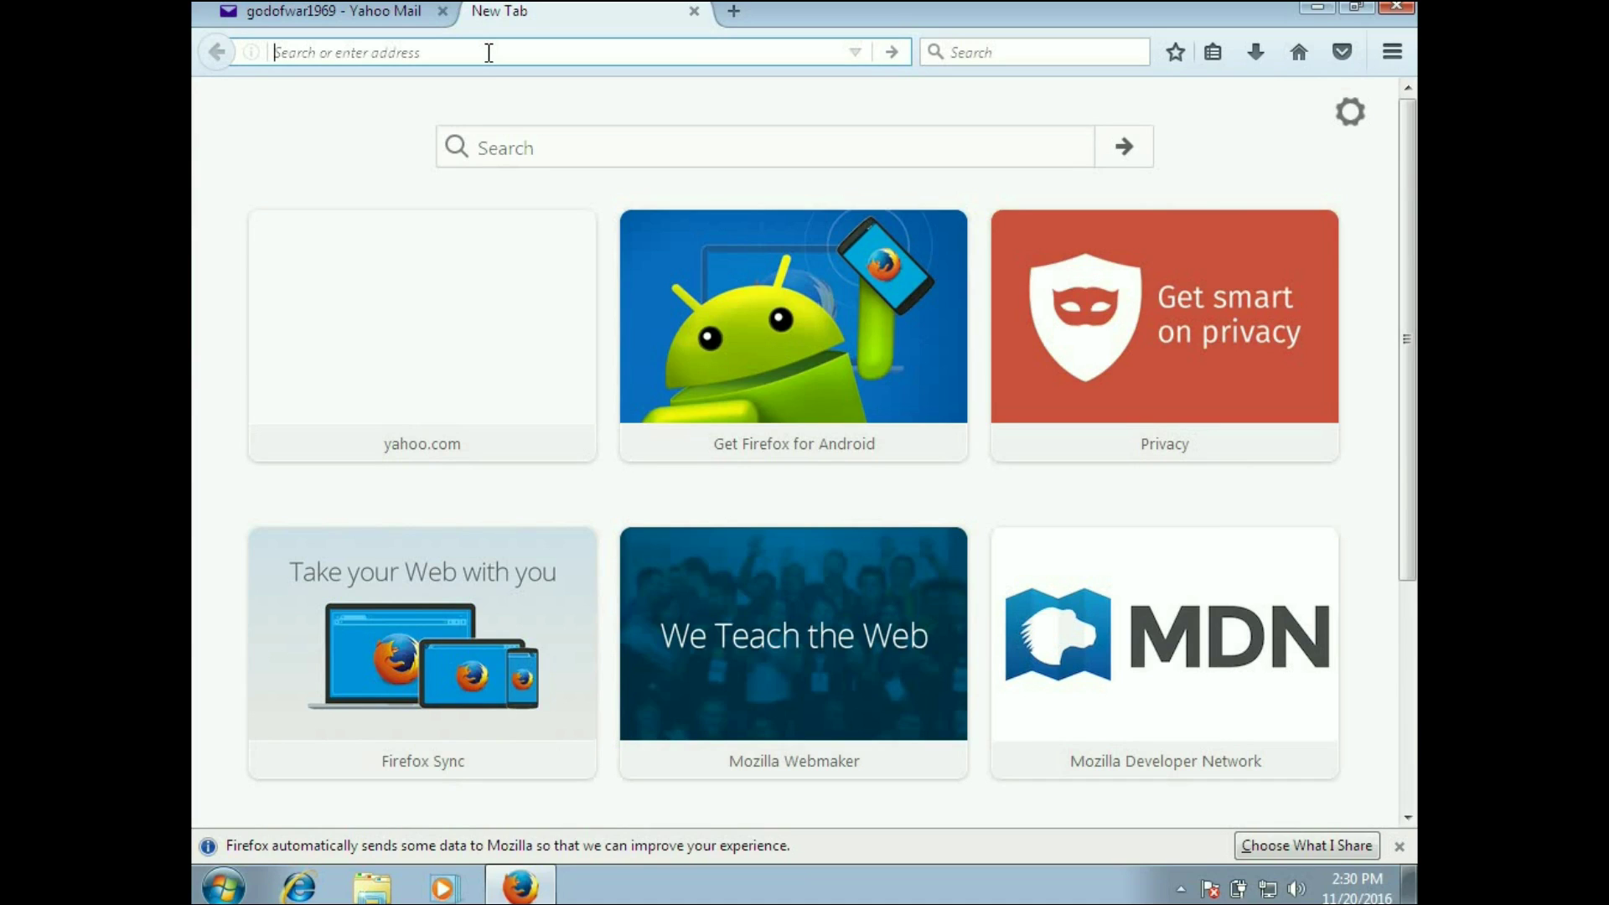
Step: Go to emailtrackerpro.com in the new Firefox tab
text(emailtracker)
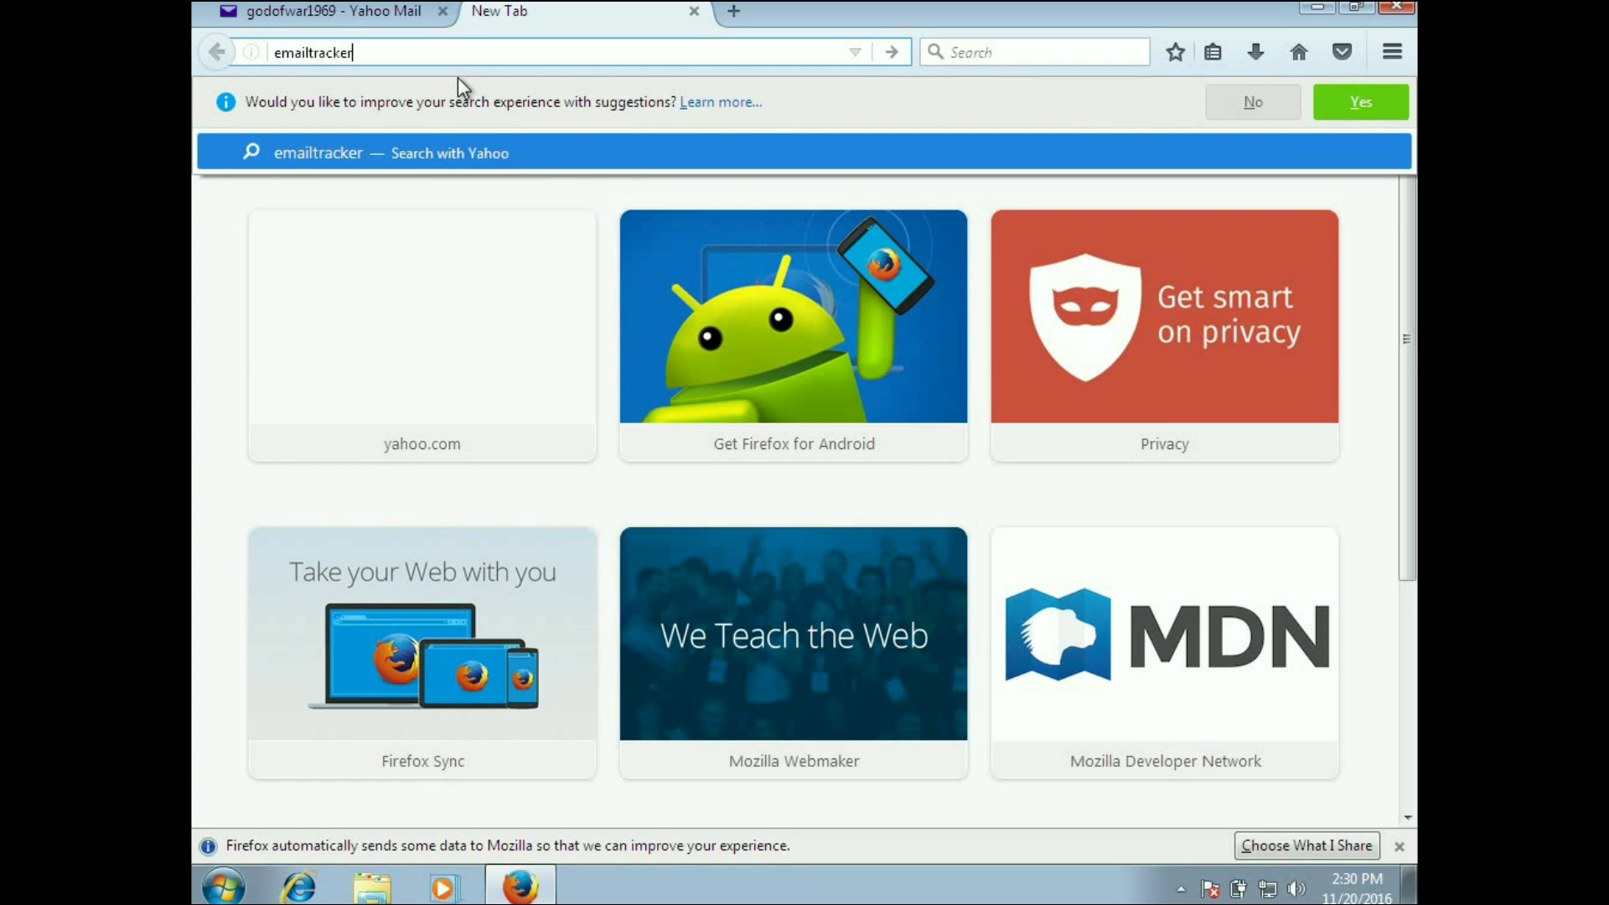
text(pro.com)
key(Return)
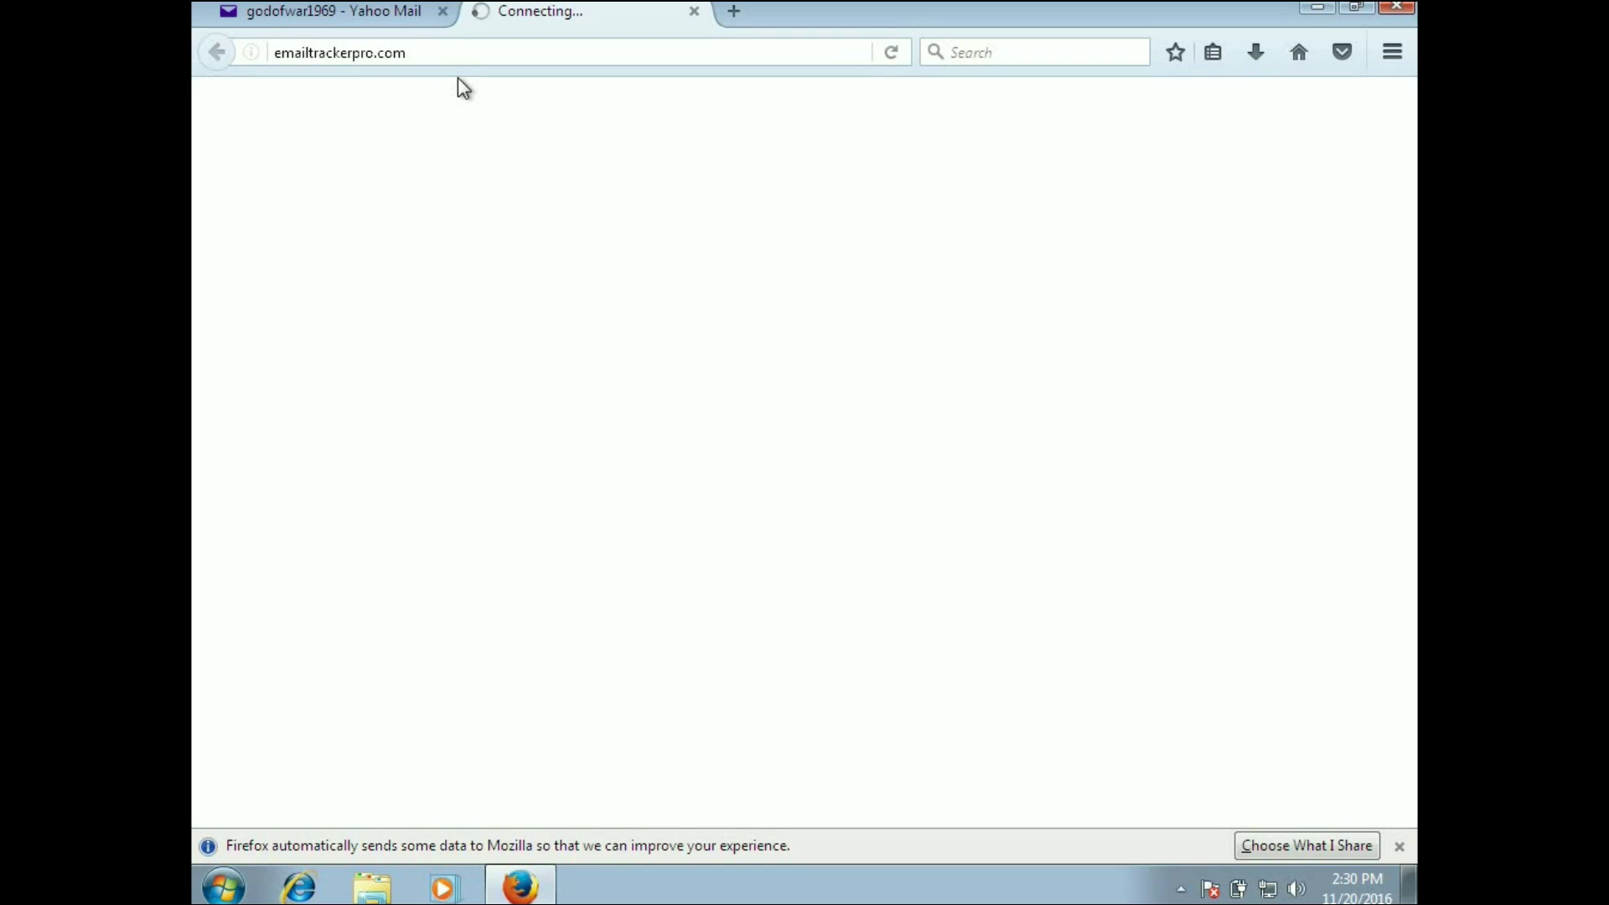